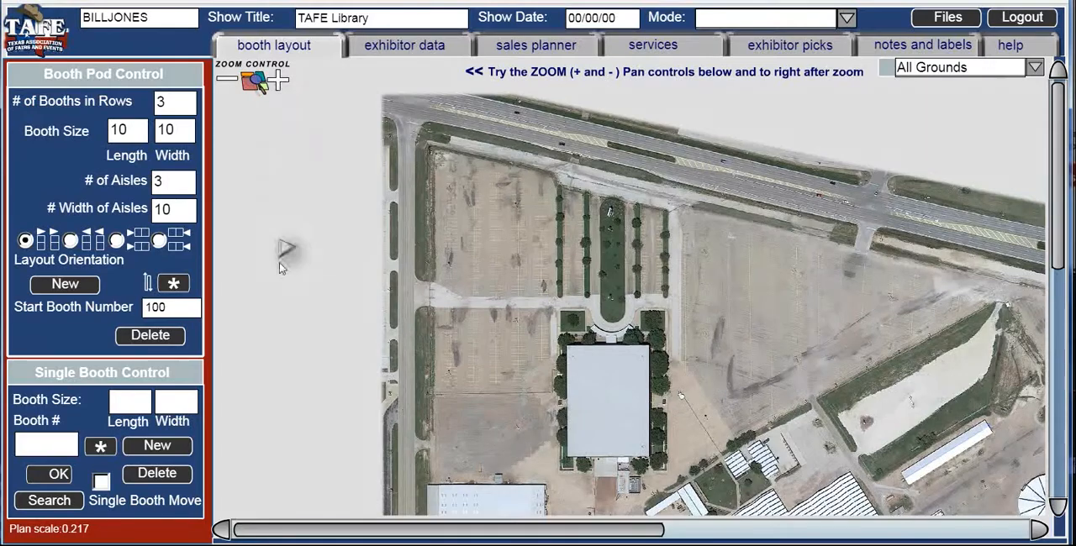
- Examine the Taylor County All Grounds aerial map by moving across the fairgrounds and enlarging the buildings
left_click_drag(353, 536, 542, 543)
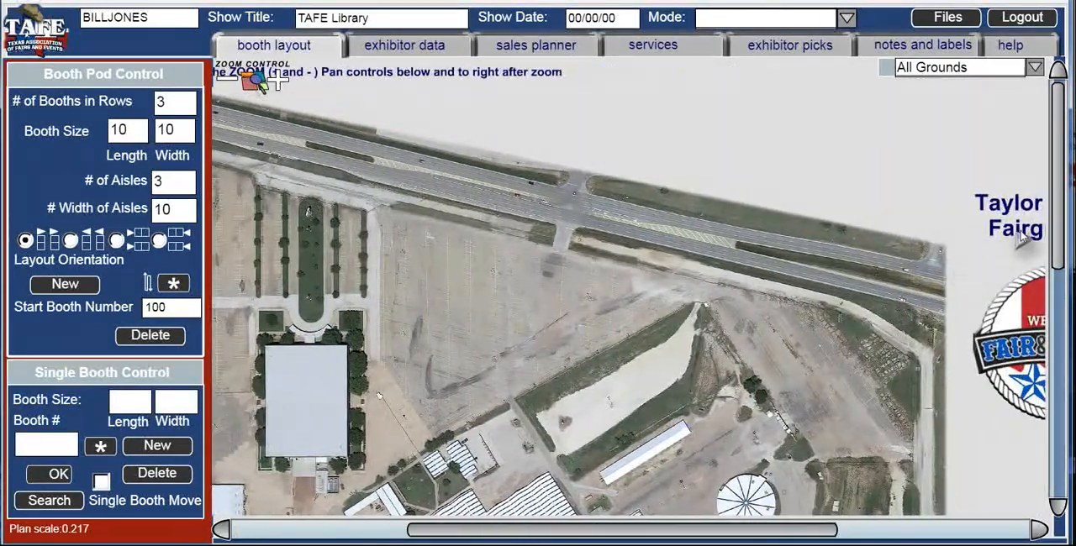
left_click_drag(1053, 228, 1063, 380)
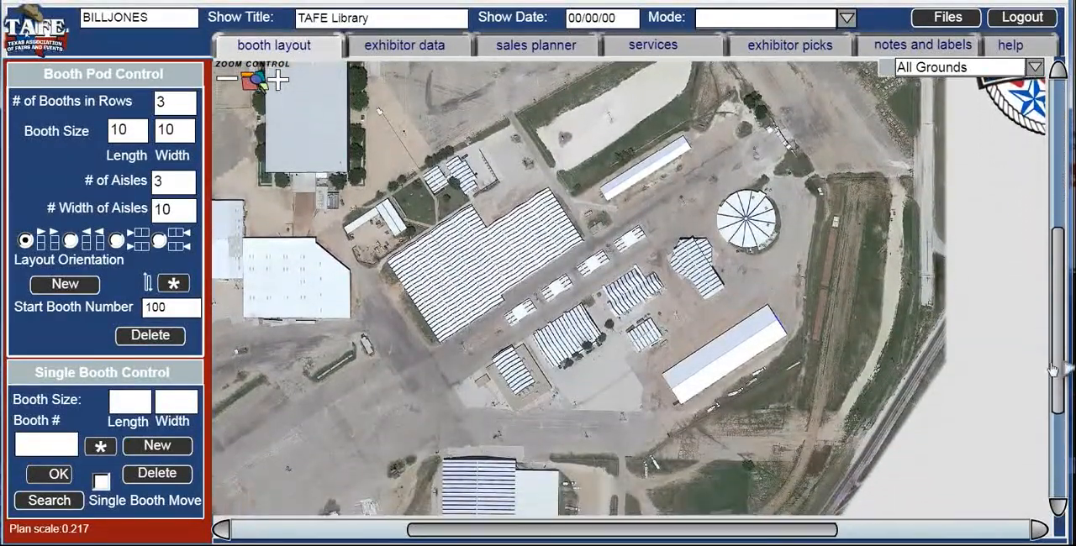
left_click(279, 82)
left_click(279, 83)
left_click(279, 83)
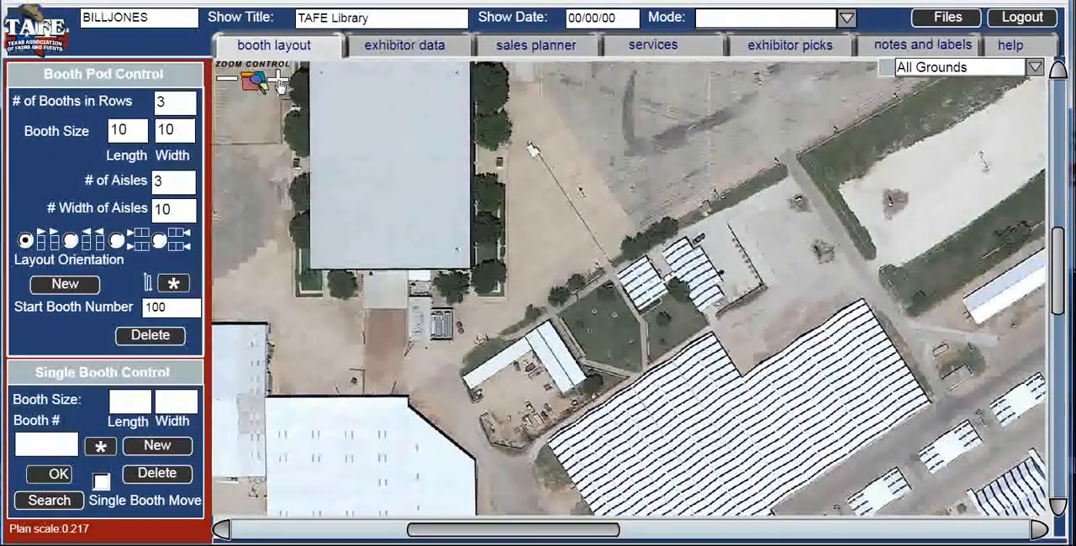
left_click(279, 82)
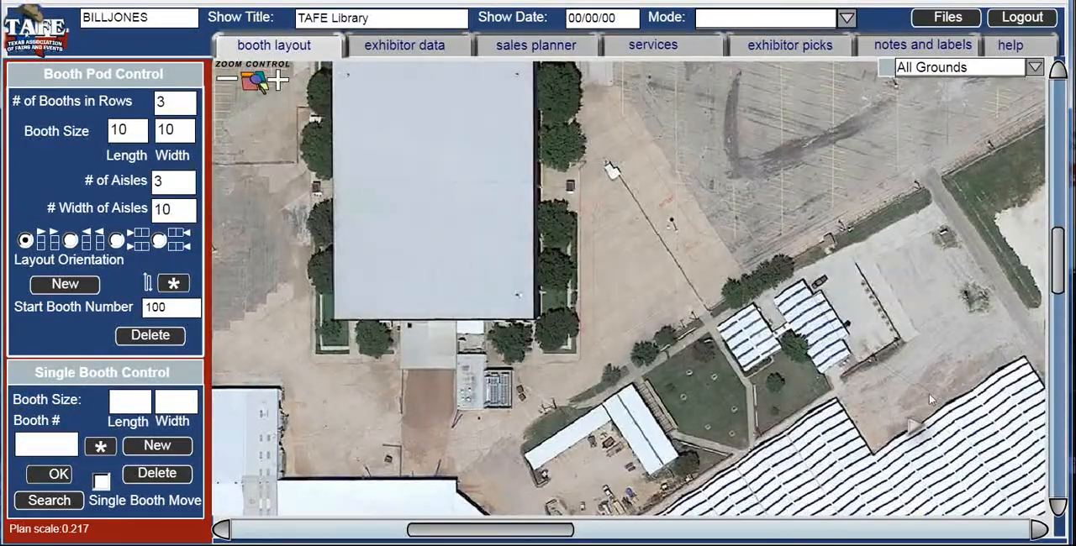
- View the Taylor Cnty Dispay Building floor plan up close
left_click(1036, 68)
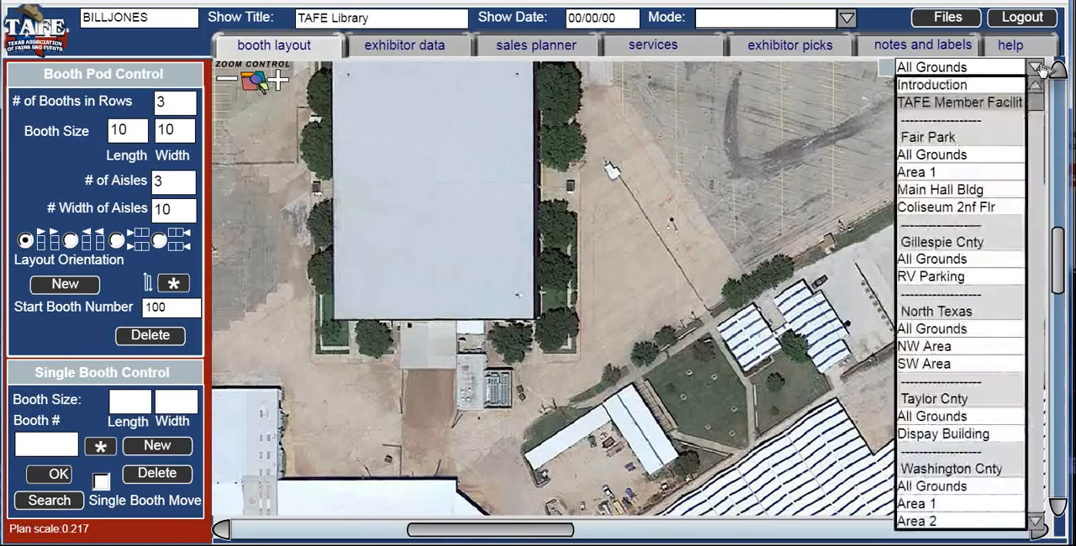
left_click(959, 434)
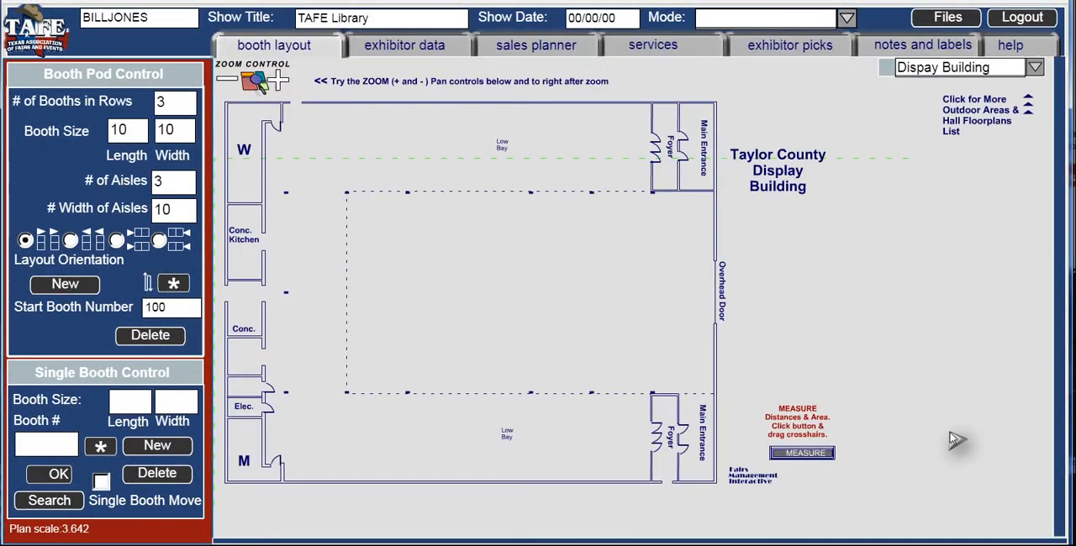
left_click(279, 82)
left_click(280, 83)
left_click(280, 83)
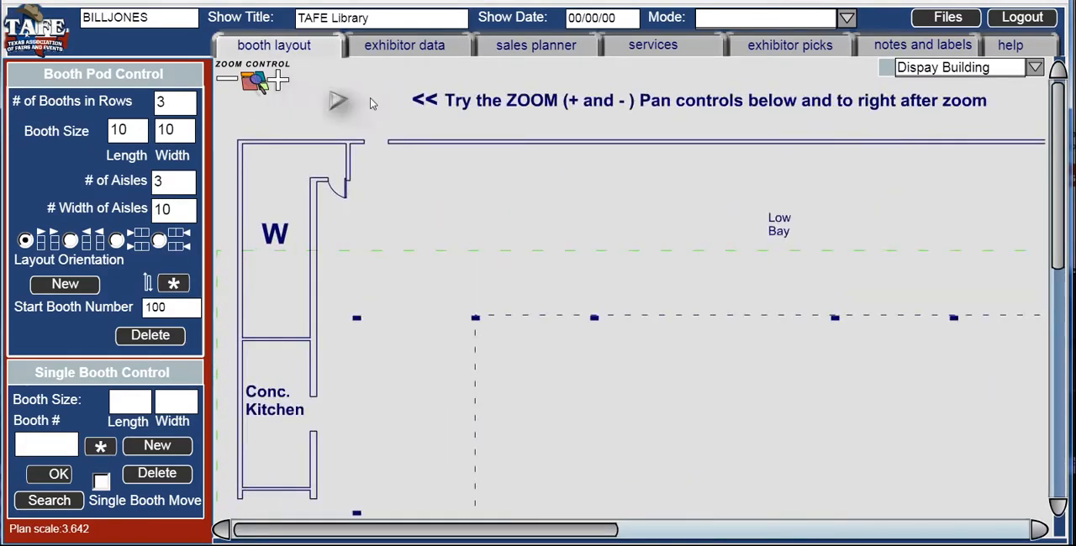
- Return to the Introduction view and reopen the Taylor Cnty Dispay Building floor plan
left_click(1035, 69)
left_click(978, 84)
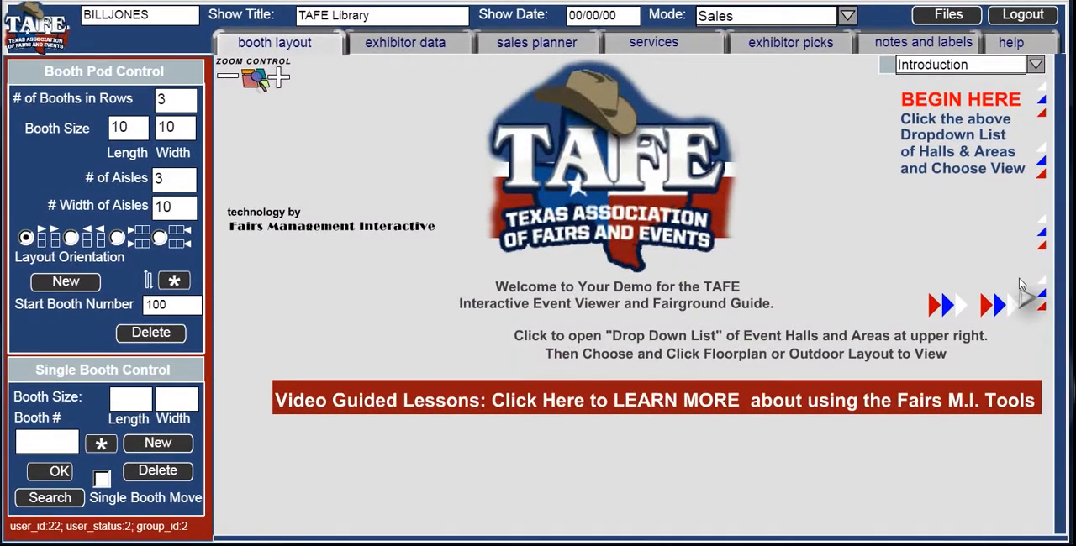
left_click(1035, 64)
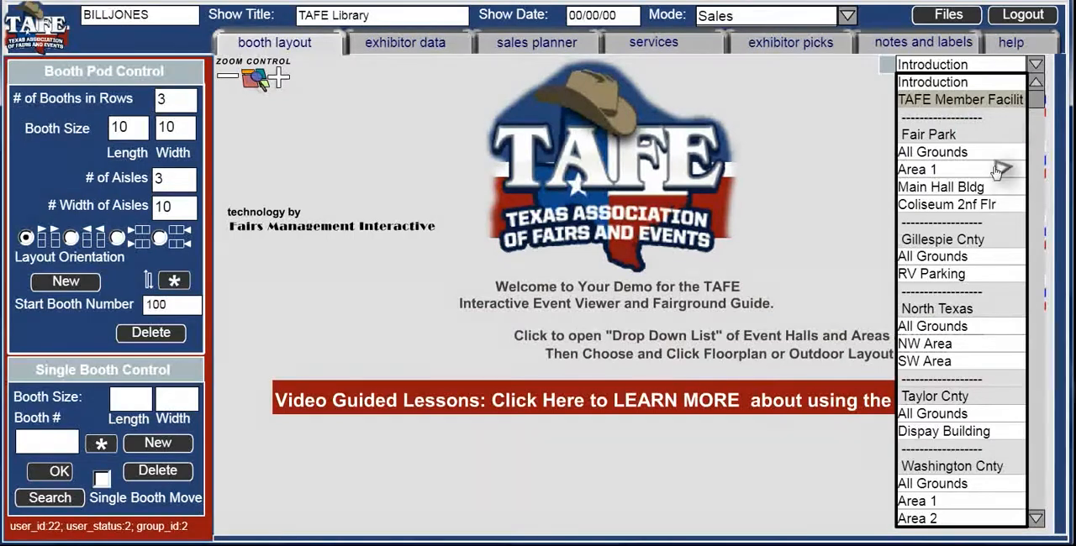
left_click(993, 432)
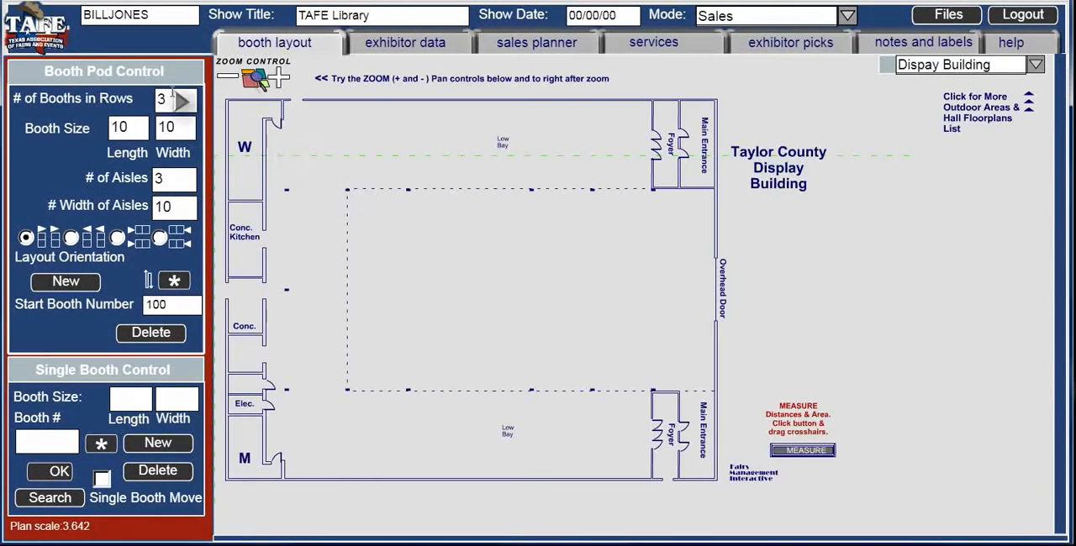
- Create a booth pod with 5 booths per row, 10 by 8 booths and 5 aisles 8 wide, and move it to the hall's central area
type("5")
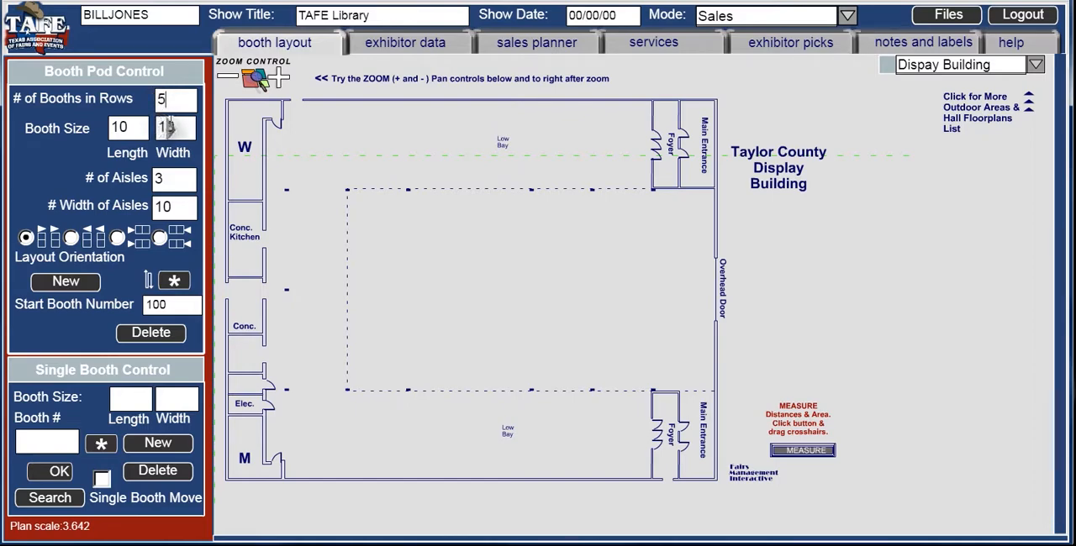
type("8")
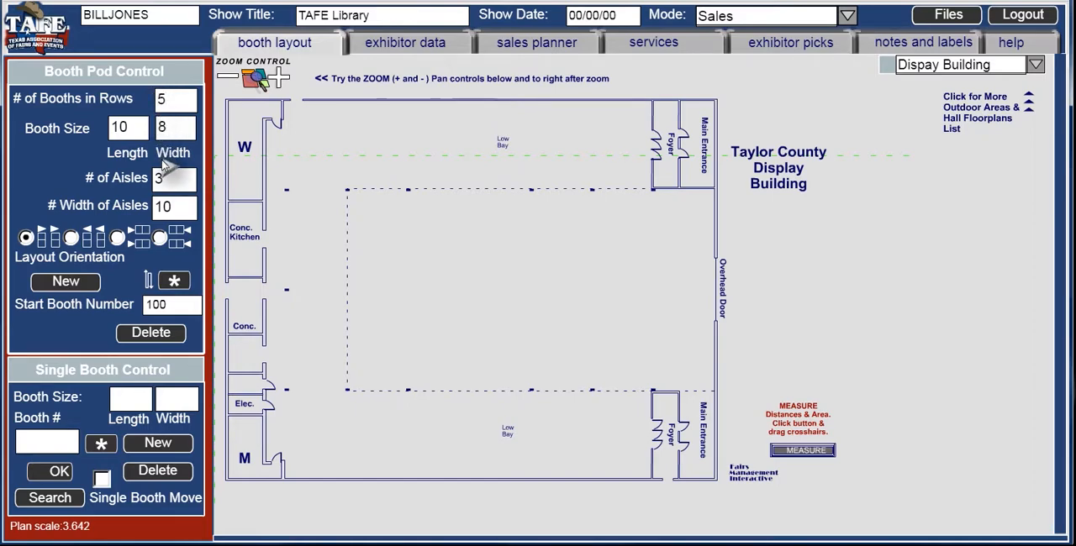
type("5")
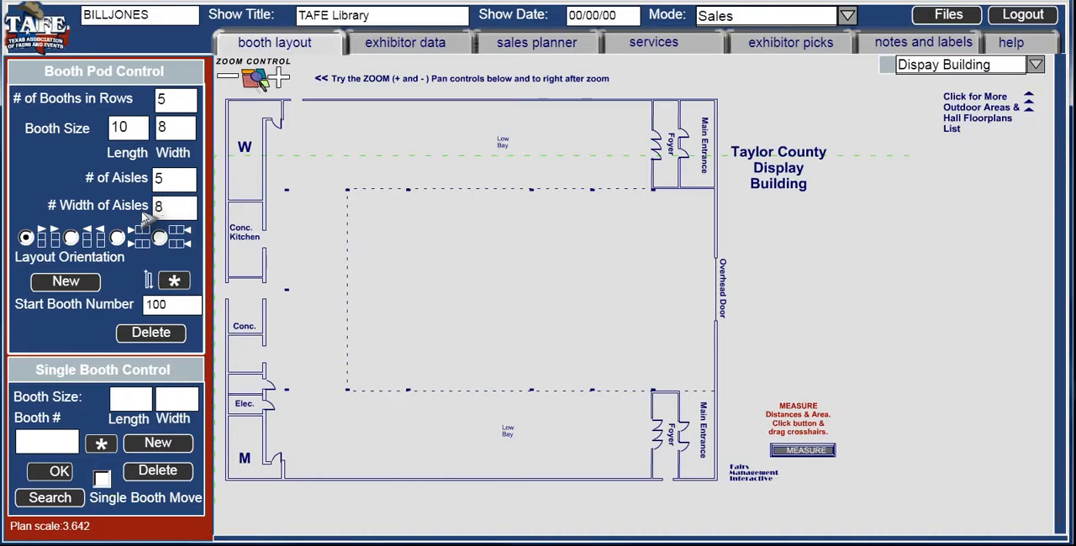
left_click(66, 282)
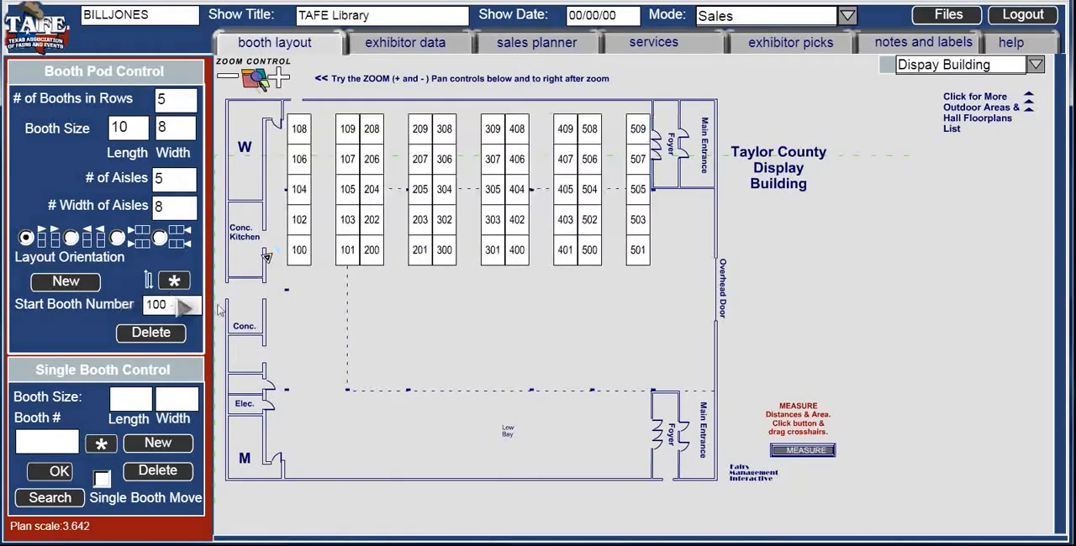
left_click_drag(268, 258, 328, 359)
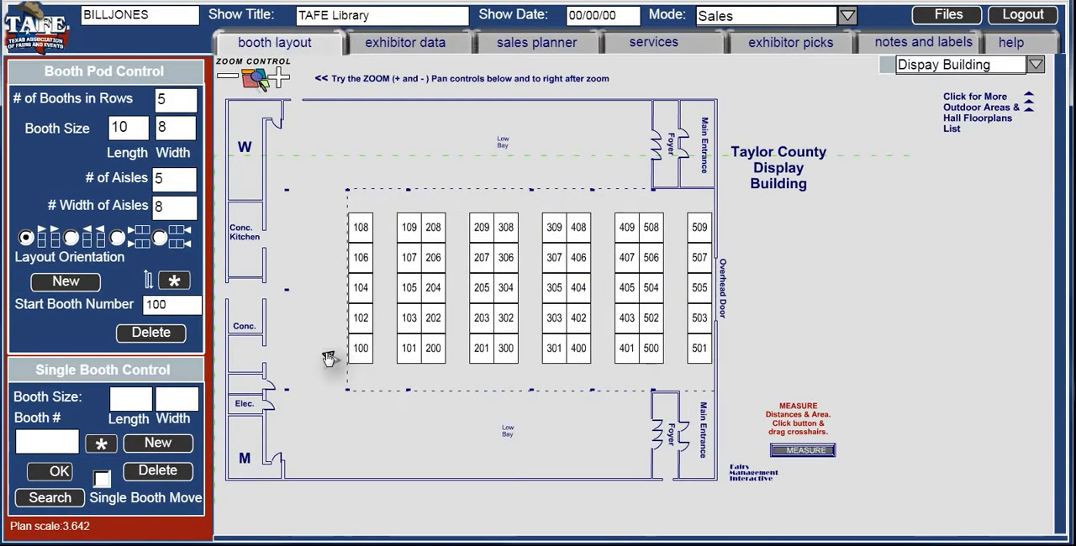
- Delete booths 202, 200 and 101 from the pod
left_click(428, 323)
left_click(164, 470)
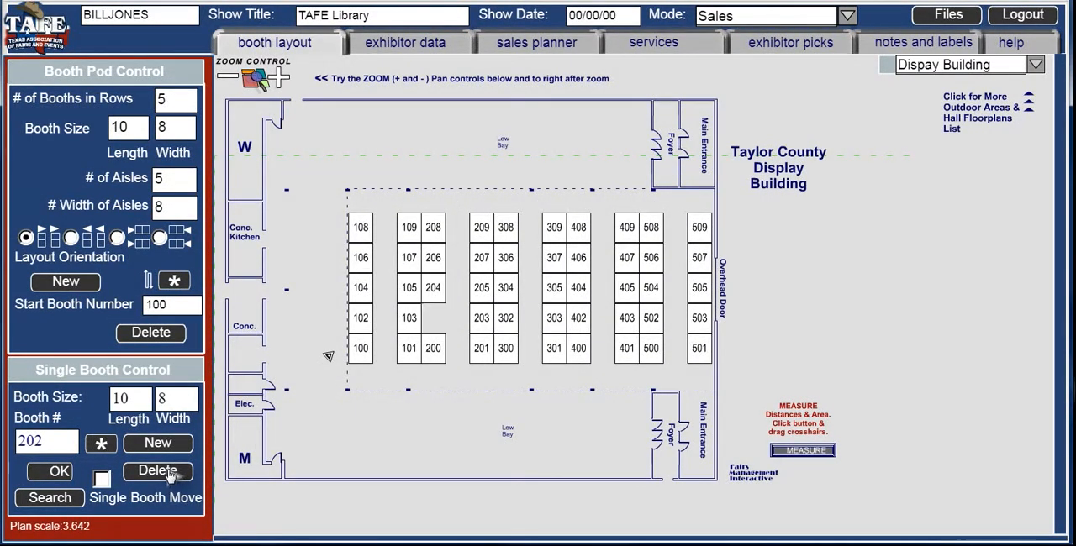
left_click(448, 353)
left_click(176, 473)
left_click(403, 356)
left_click(176, 473)
- Resize booth 103 to 20 long by 16 wide
left_click(407, 326)
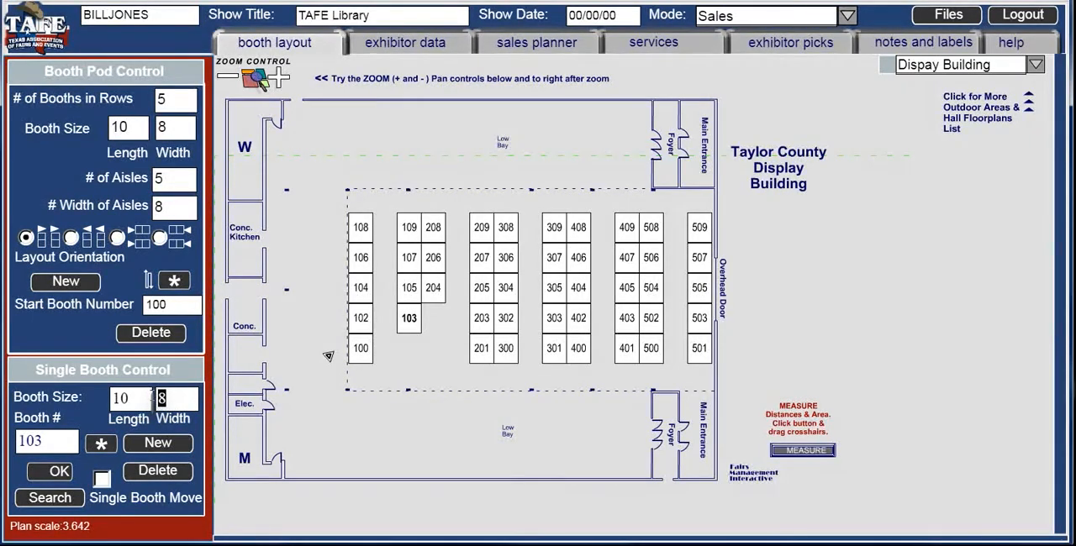
left_click(152, 399)
type("16")
left_click(109, 403)
type("20")
left_click(57, 472)
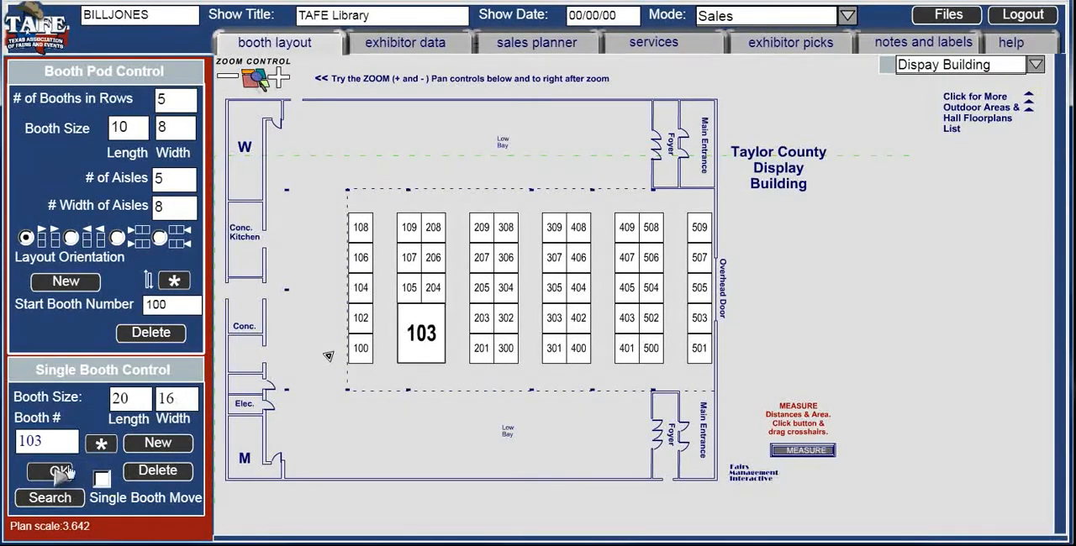
- Delete booths 105 and 204, and remove the entire booth group from the floor plan
left_click(410, 288)
left_click(161, 472)
left_click(430, 290)
left_click(180, 472)
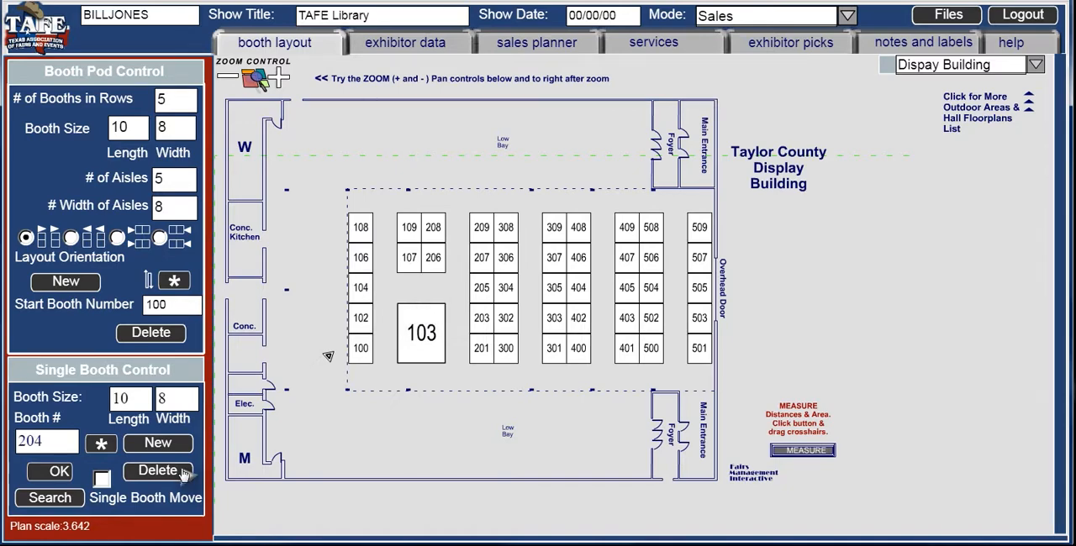
left_click(176, 336)
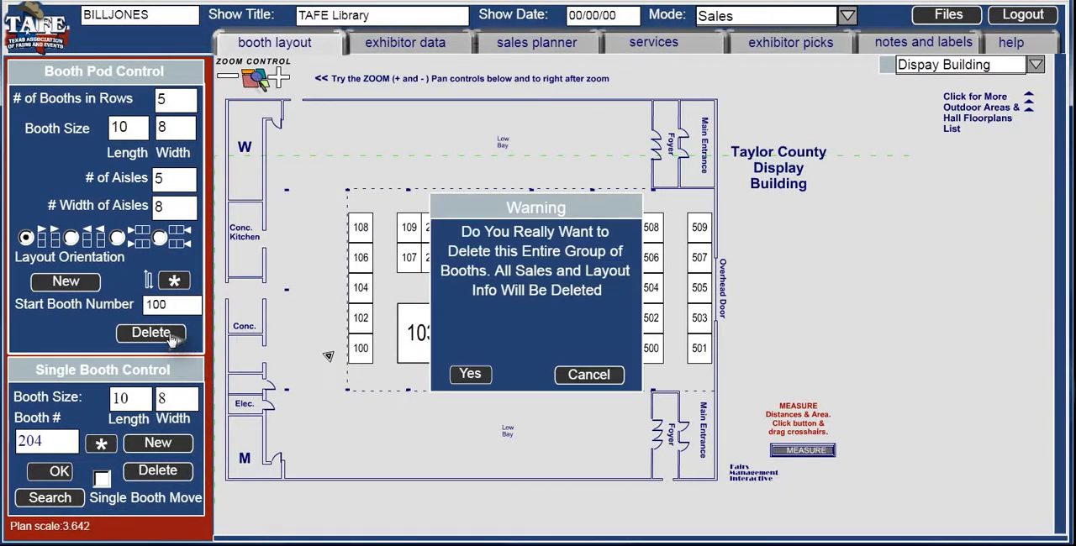
left_click(465, 374)
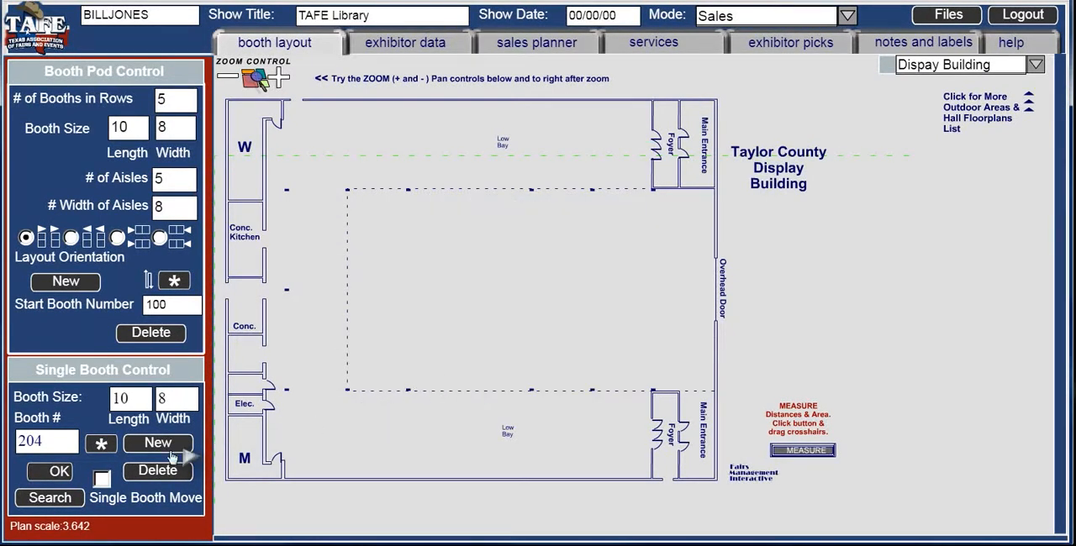
- Set the advanced booth object type to RNDTBLwithNUM from the Exhibits Halls group
left_click(101, 444)
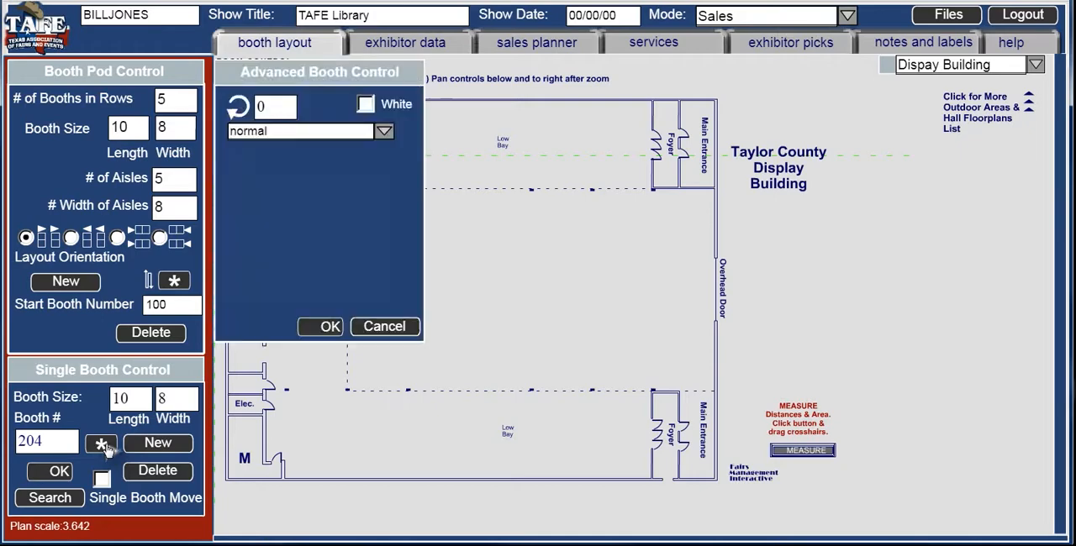
left_click(384, 131)
scroll(383, 167, "down", 4)
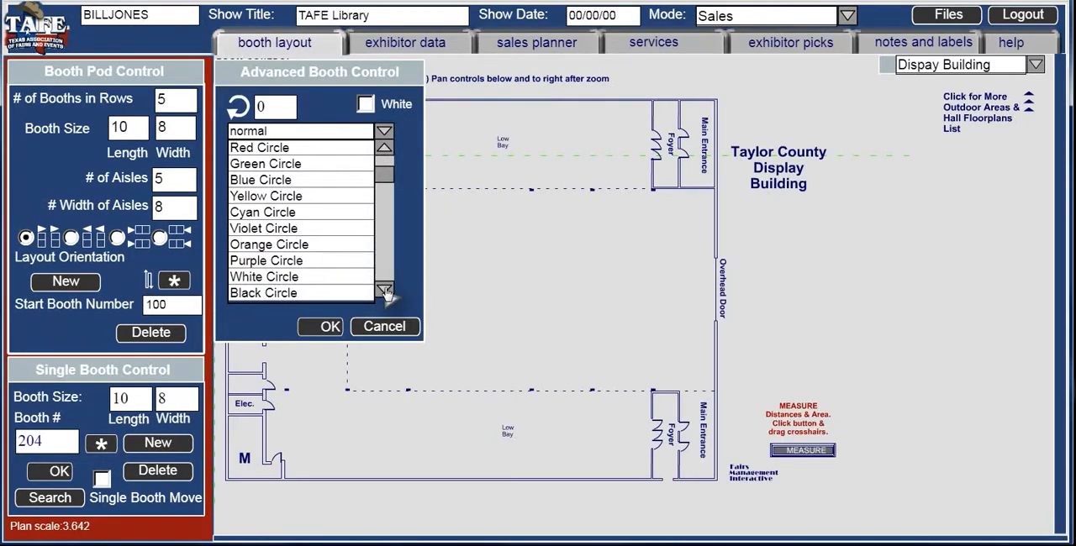
scroll(385, 291, "down", 4)
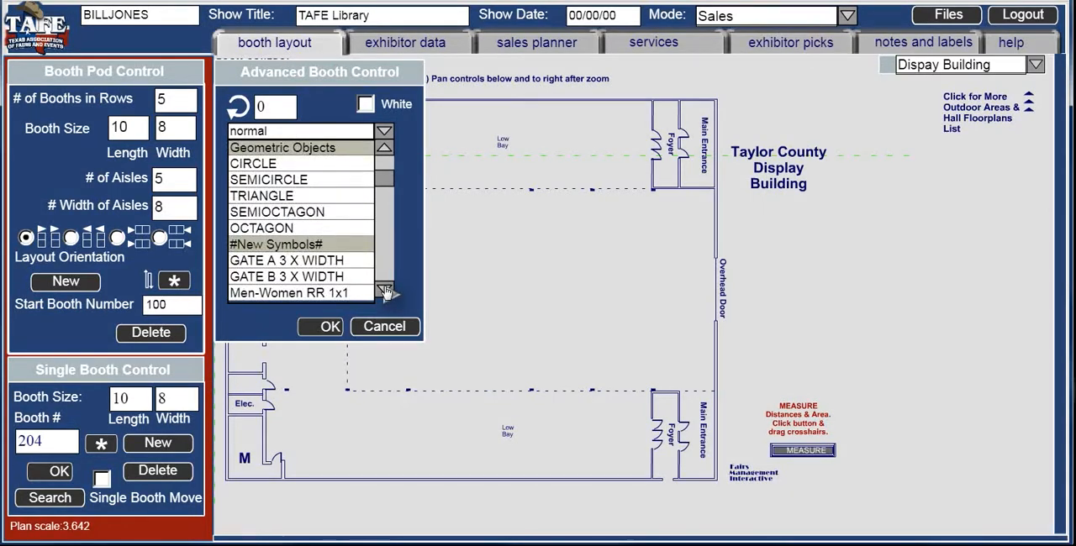
scroll(385, 291, "down", 5)
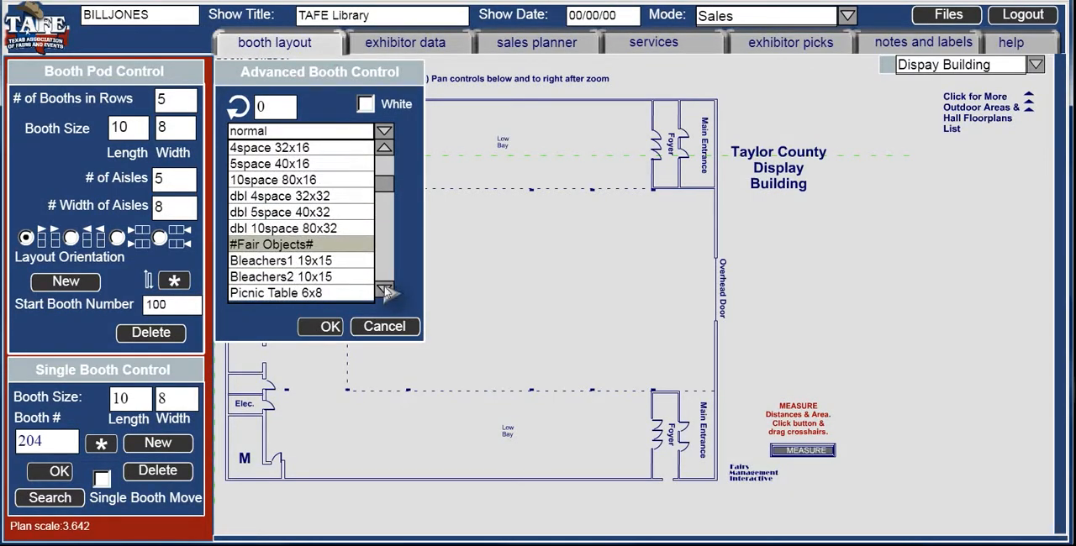
scroll(385, 291, "down", 5)
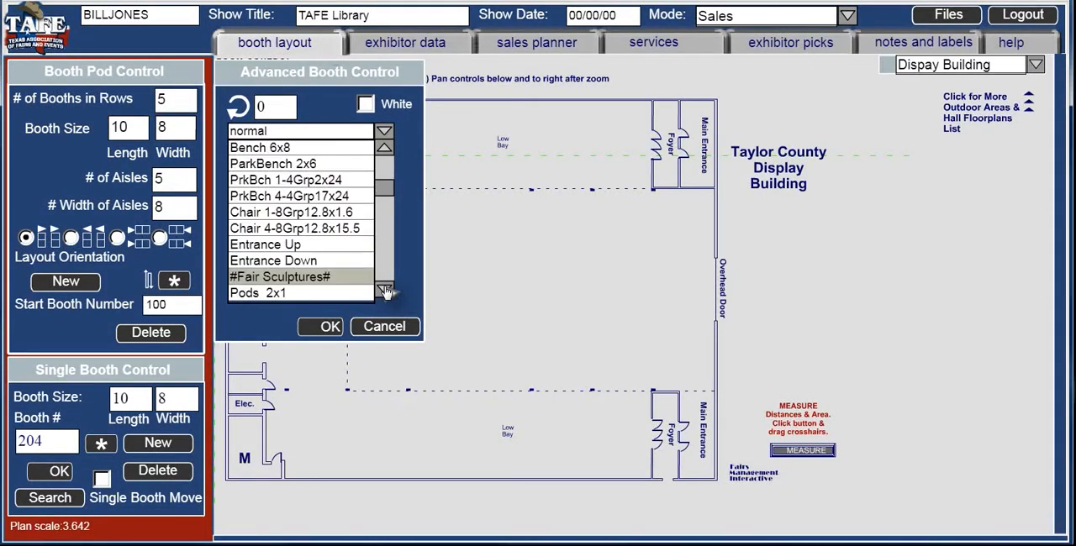
scroll(385, 291, "down", 5)
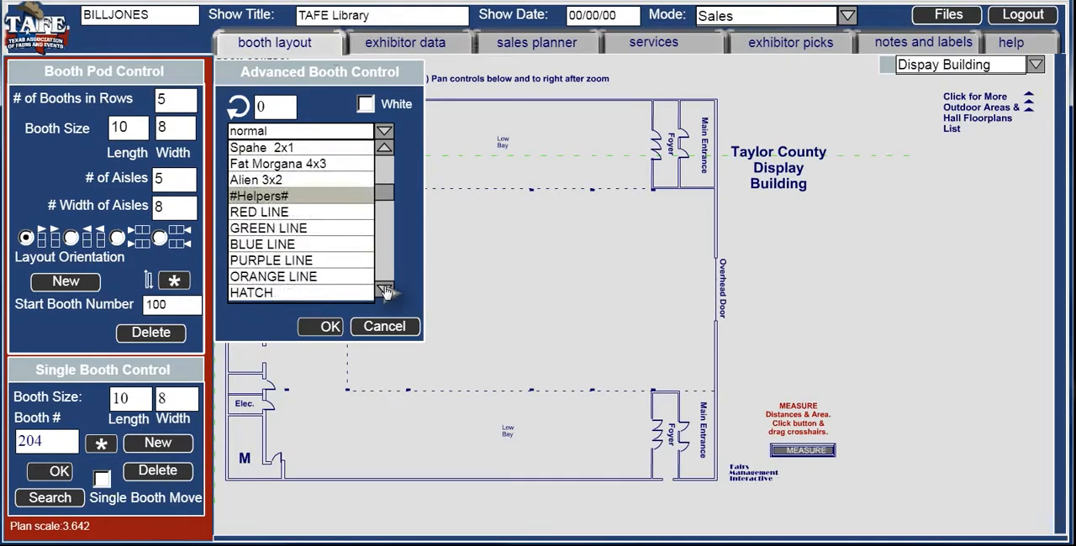
scroll(385, 291, "down", 5)
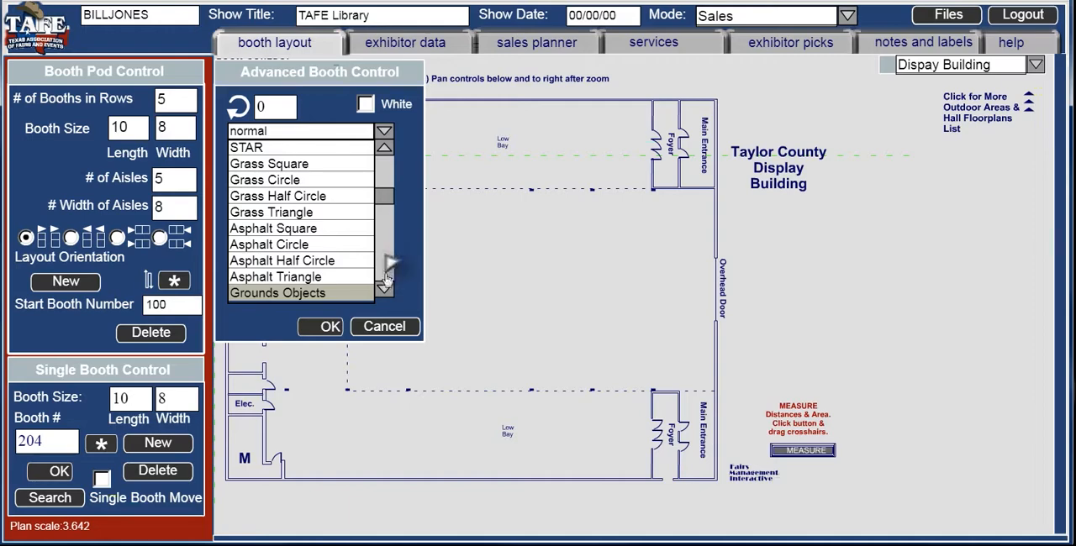
scroll(383, 292, "down", 5)
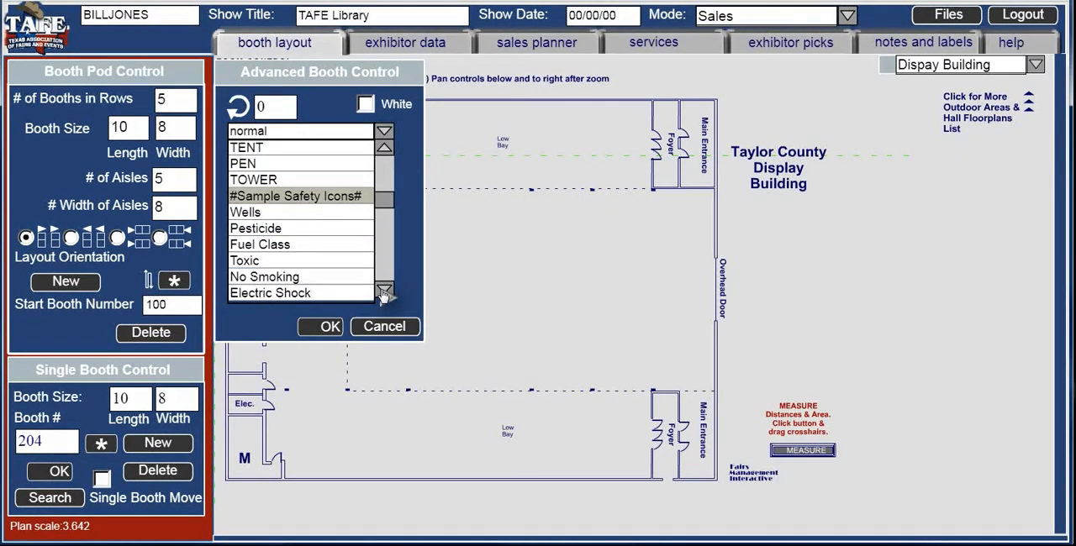
scroll(384, 293, "down", 4)
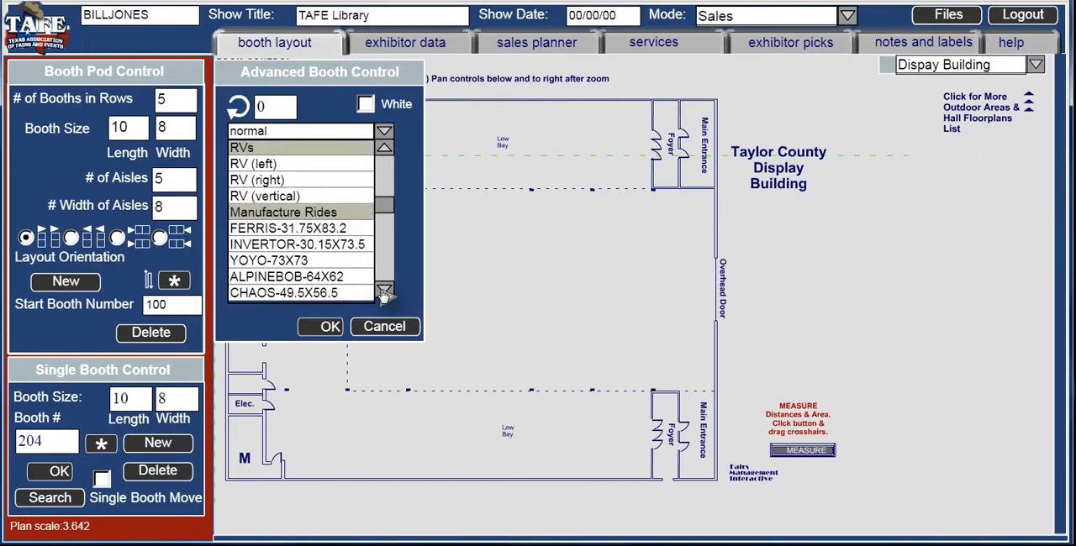
scroll(383, 293, "down", 5)
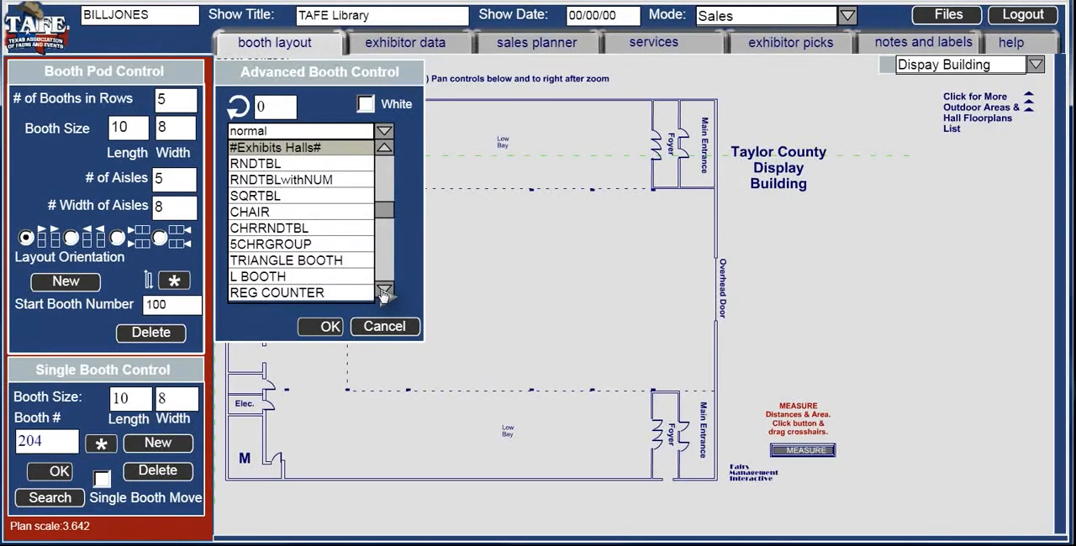
left_click(318, 184)
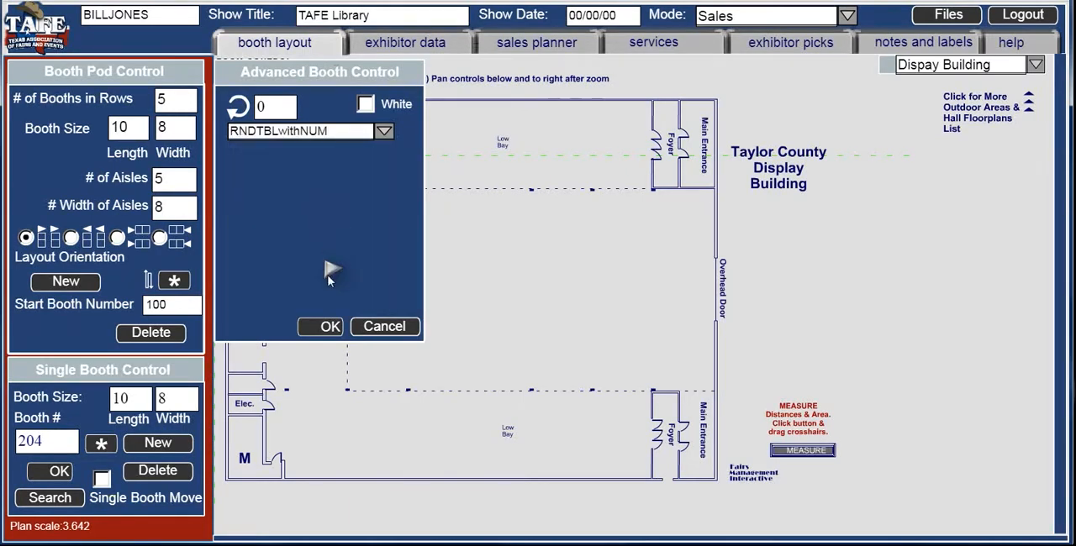
left_click(331, 326)
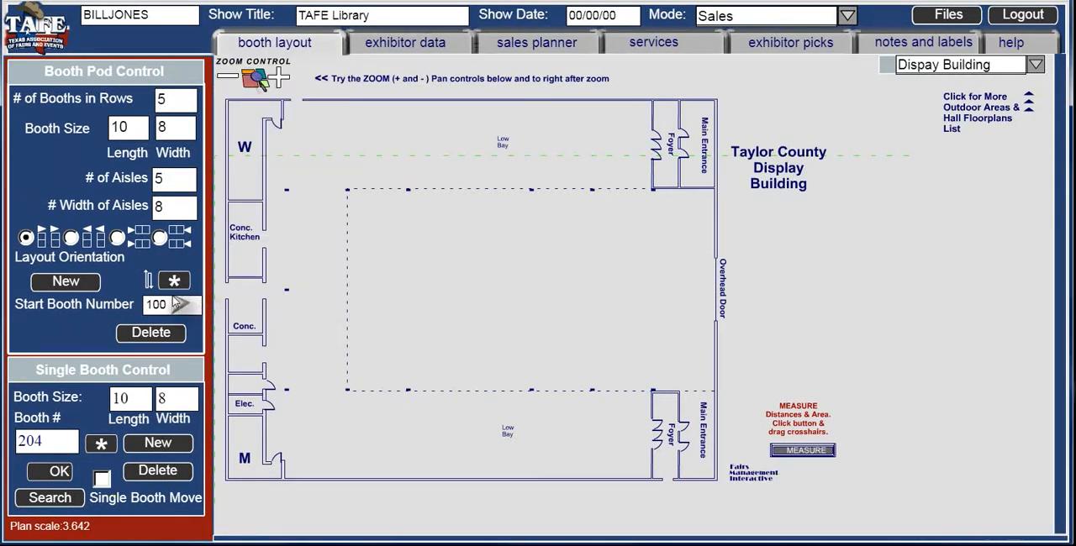
- Configure the booth pod for 6 booths per row, a 6 by 6 booth size and 6 aisles
double_click(172, 99)
type("6")
double_click(127, 127)
type("6")
double_click(165, 178)
type("6")
- Set the pod's advanced X and Y values to 2 and create the new pod
left_click(174, 281)
double_click(274, 284)
type("2")
key("Tab")
type("2")
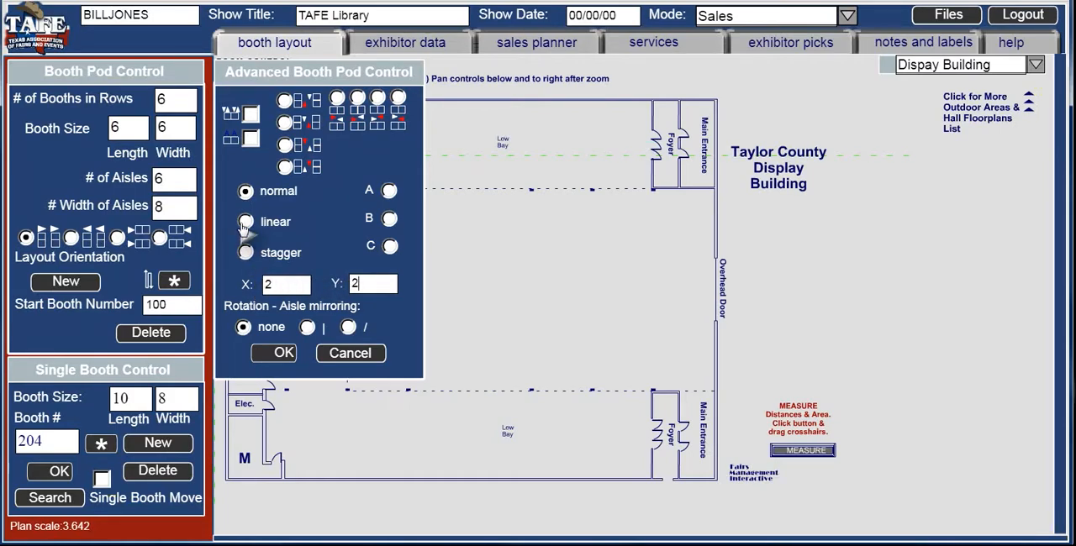
left_click(280, 353)
left_click(80, 292)
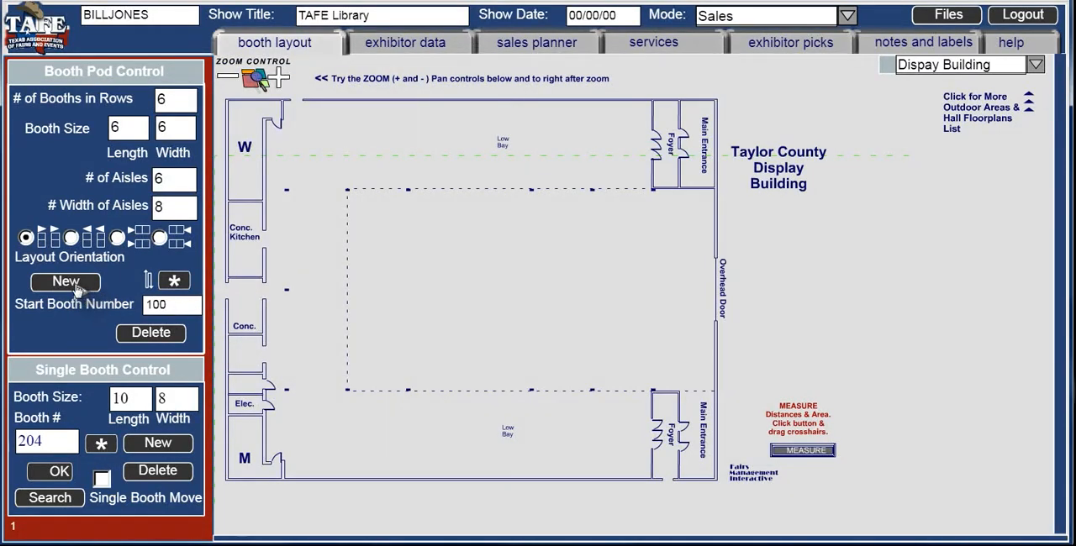
- Move the round-table pod into the dashed central hall area and add a single copy of table 605
mouse_move(267, 261)
left_mouse_down()
mouse_move(315, 356)
mouse_move(338, 368)
left_mouse_up()
left_click(629, 310)
left_click(158, 452)
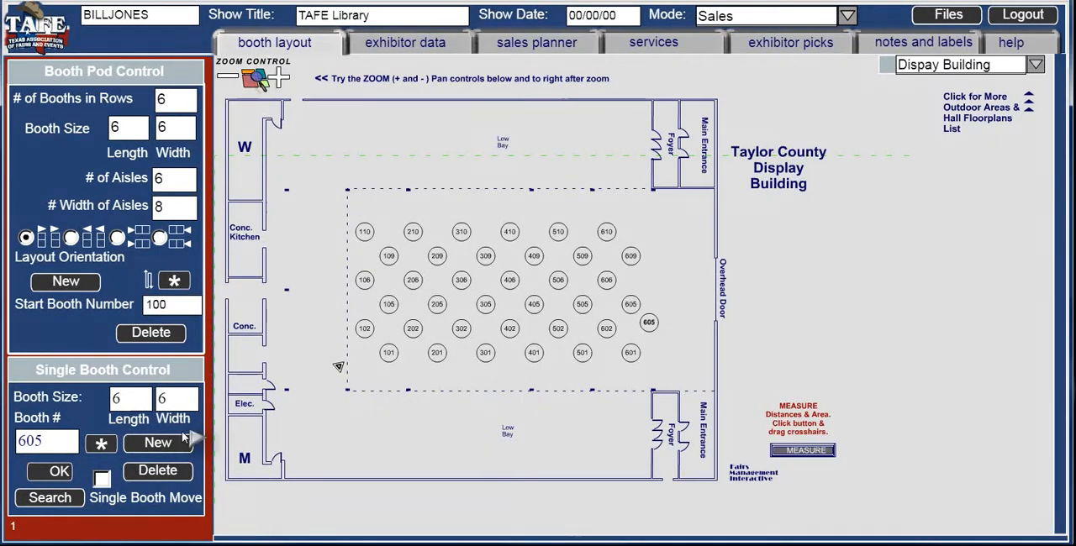
- Change the copied booth 605 to the normal type and, with single booth move enabled, move it toward the Overhead Door
left_click(101, 444)
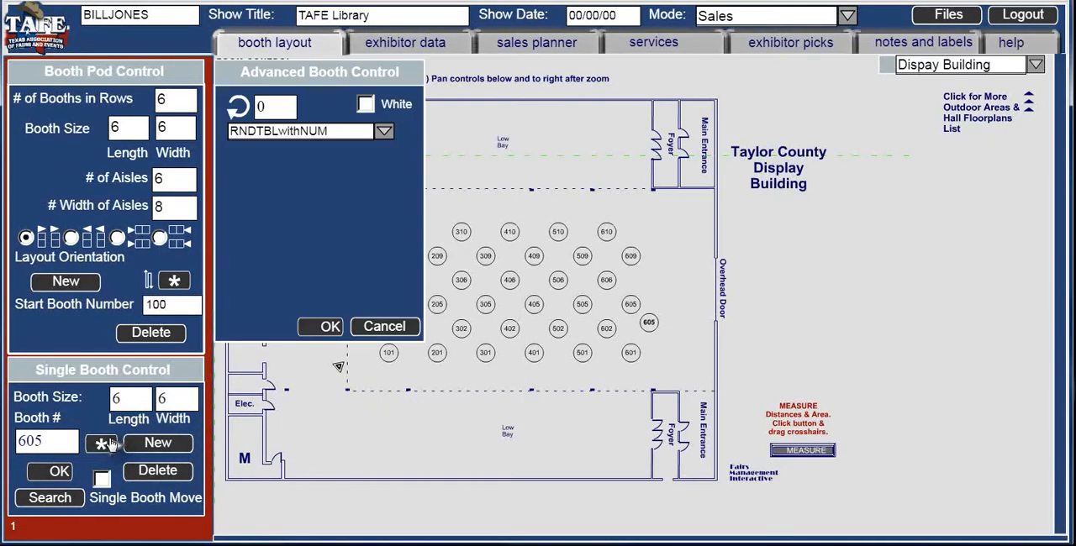
left_click(383, 132)
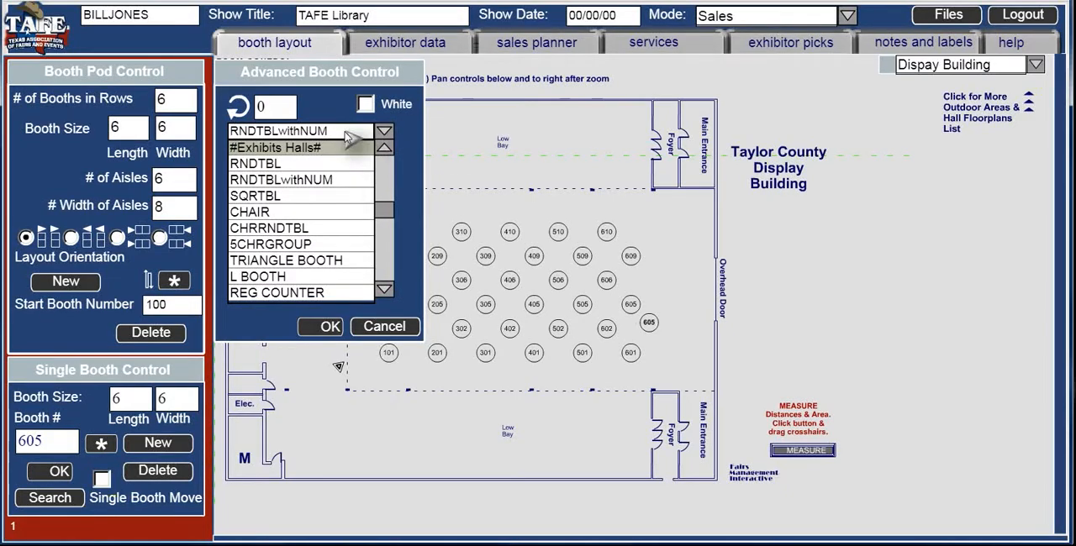
left_click_drag(389, 210, 384, 155)
left_click(351, 150)
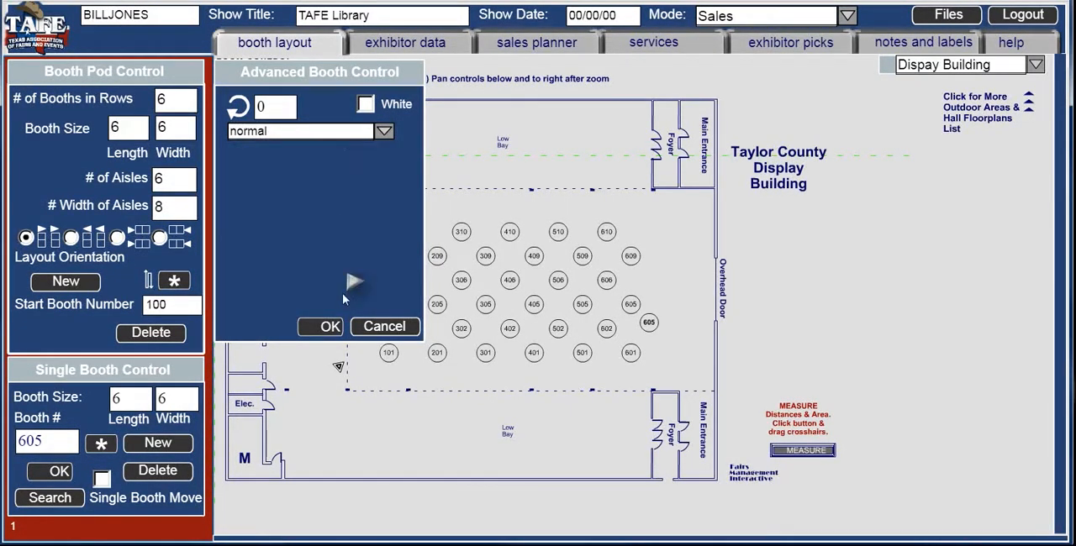
left_click(329, 327)
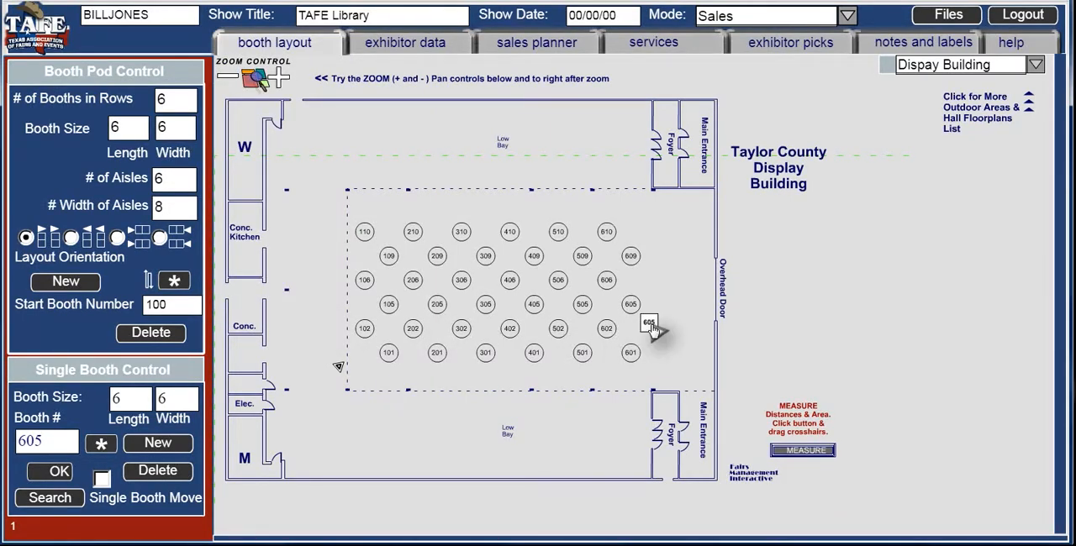
left_click(101, 478)
left_click_drag(651, 327, 668, 272)
- Resize the square booth 605 to 20 by 8 with the label stage, and position it in front of the Overhead Door
left_click(127, 399)
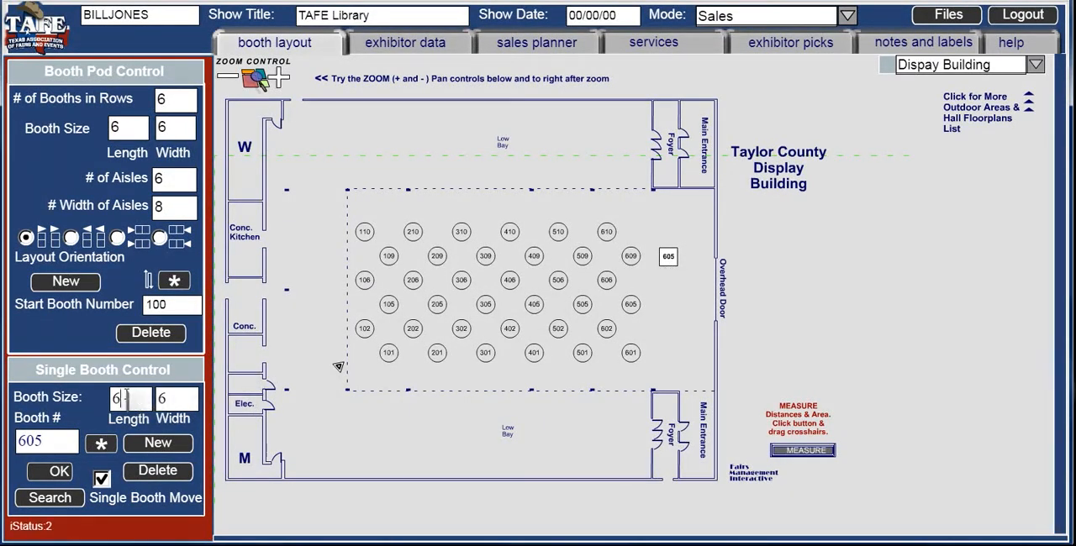
type("20")
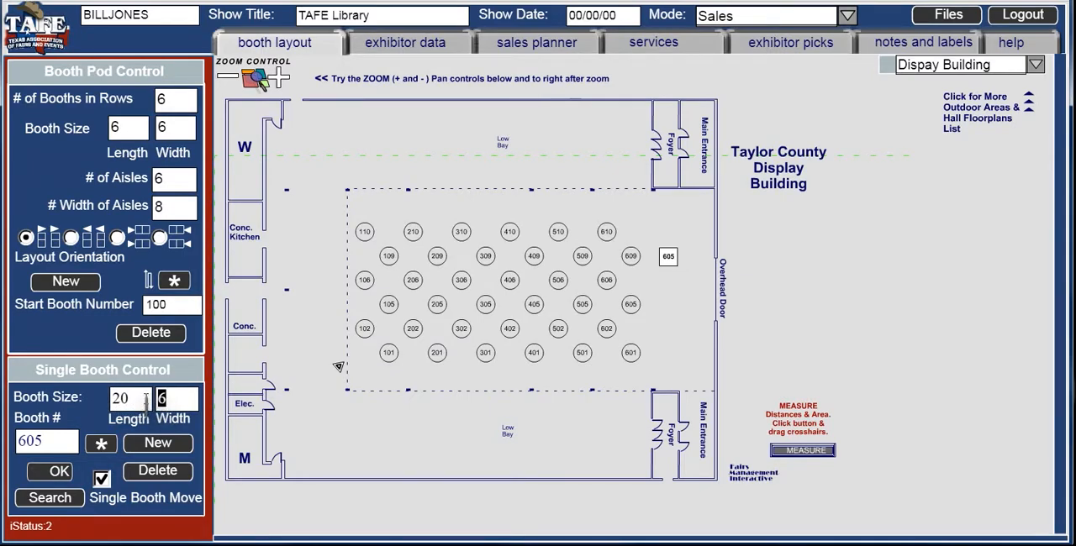
left_click(61, 450)
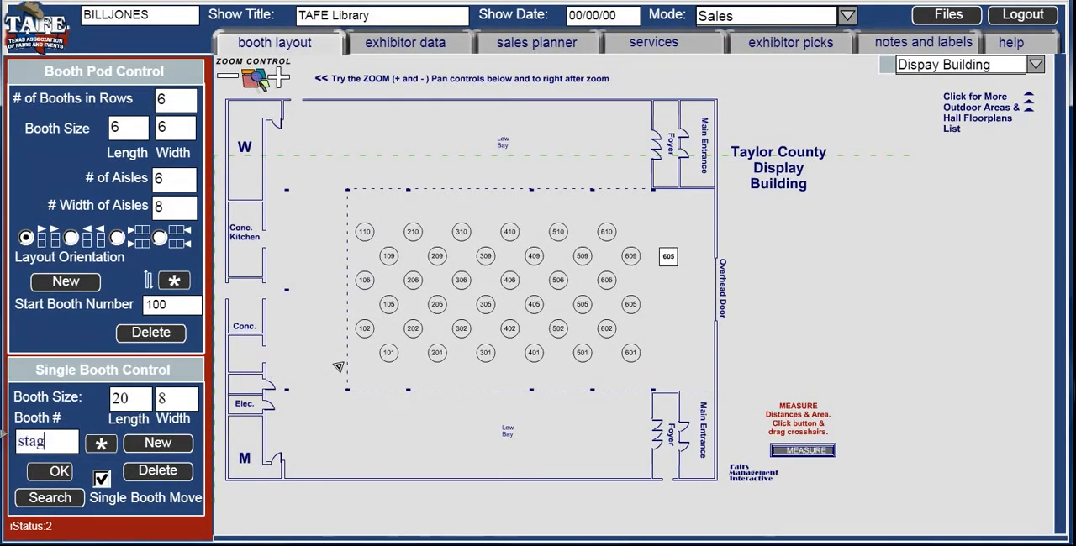
left_click(45, 474)
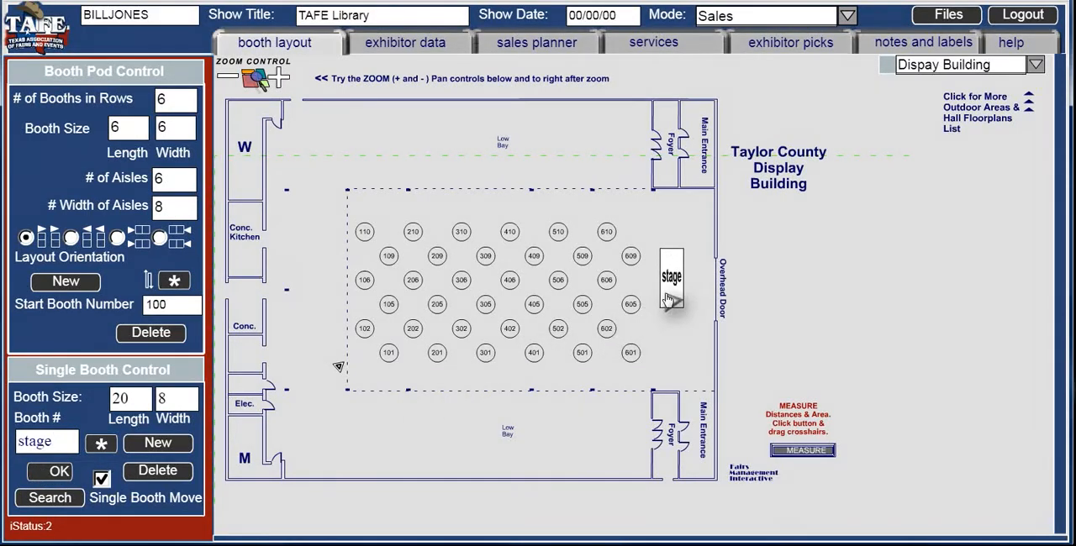
left_click_drag(681, 304, 688, 306)
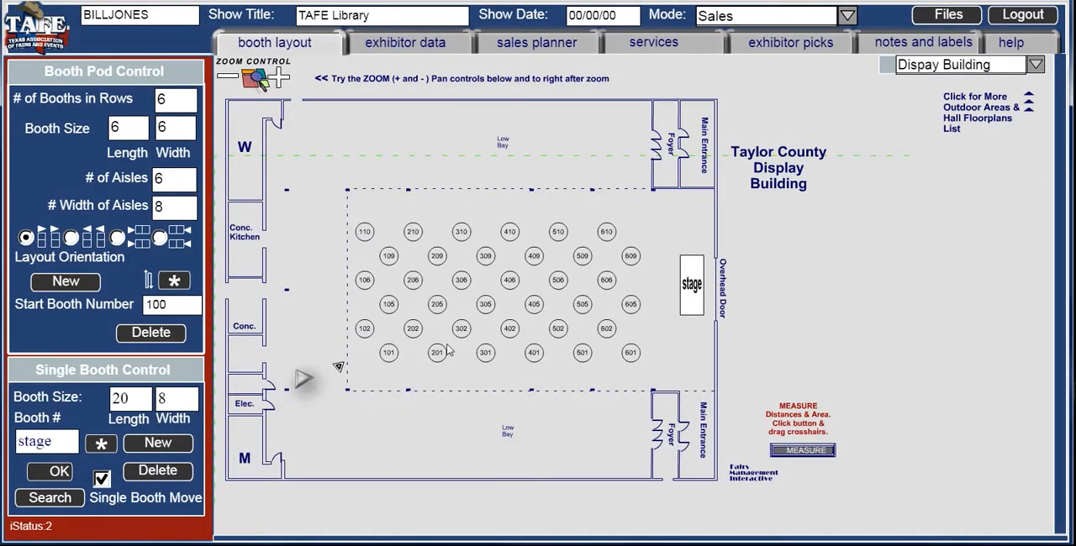
- Switch the map to the Rodeo Arena without saving the changes to the current hall
left_click(1034, 65)
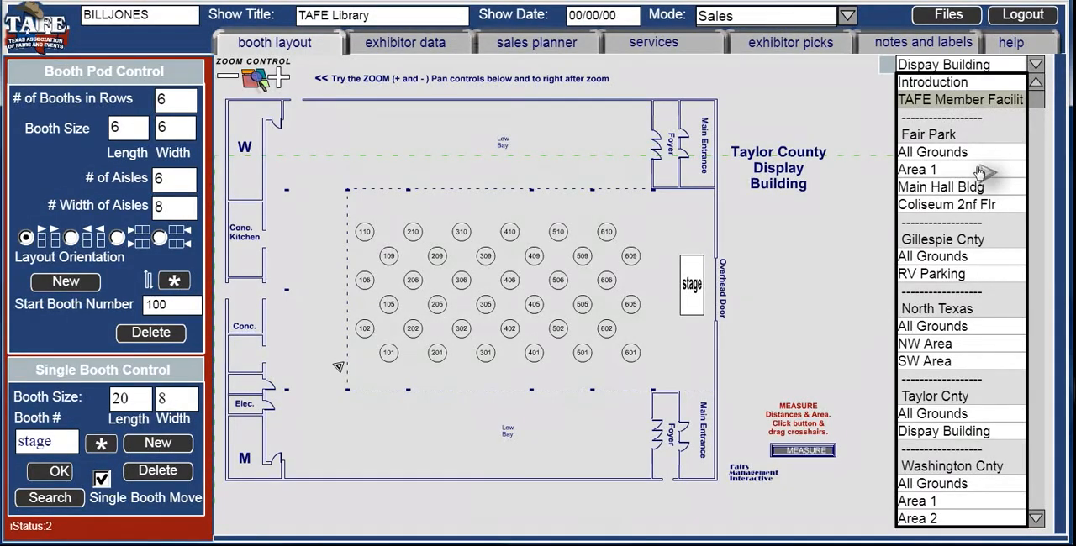
left_click(1037, 519)
left_click(948, 502)
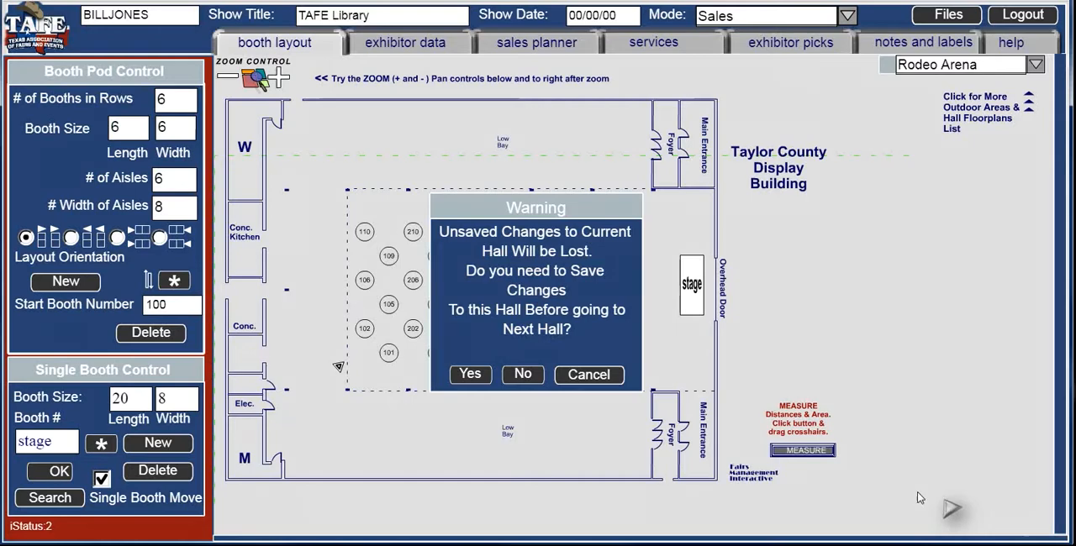
left_click(523, 375)
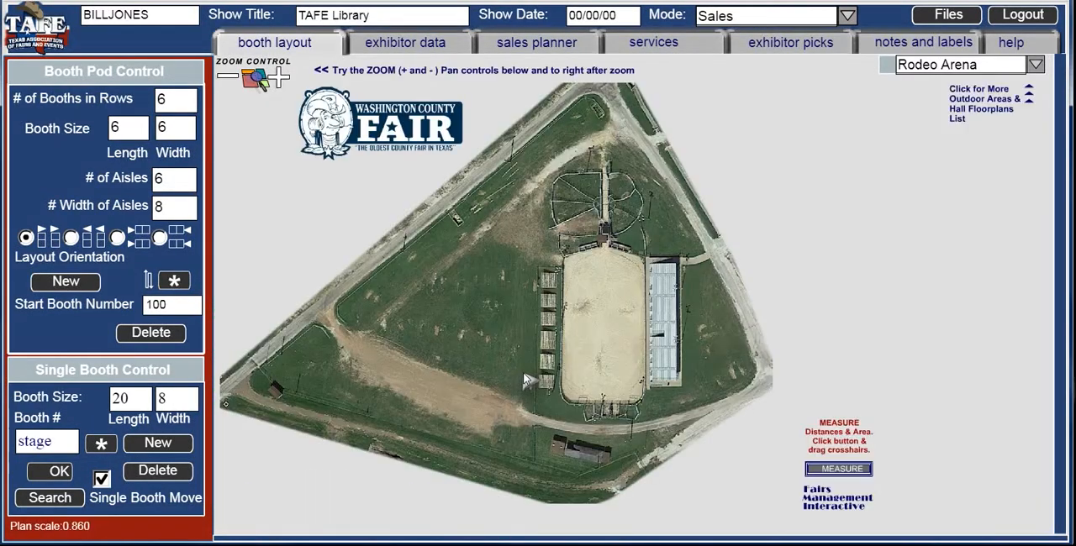
- Create a booth pod with 1 booth per row, a 20 by 20 booth size and 1 aisle, and place it on the grass beside the arena
left_click(157, 99)
type("1")
left_click(107, 127)
type("0")
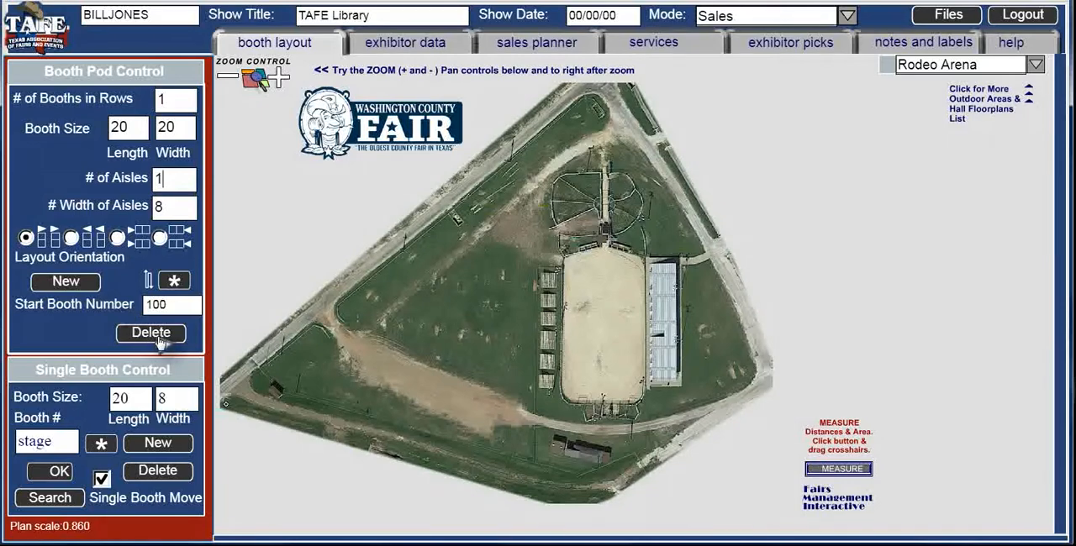
left_click(78, 283)
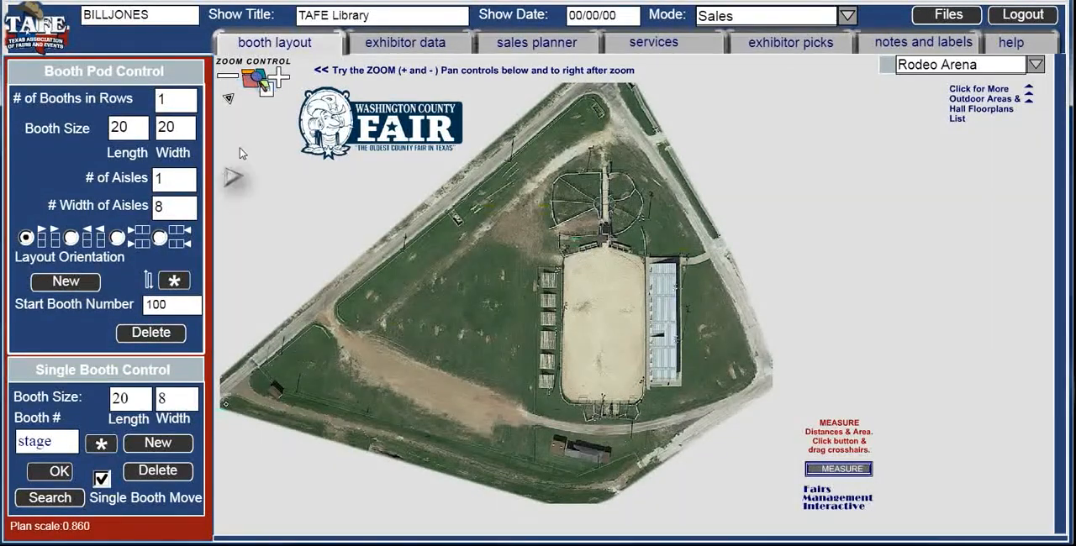
left_click_drag(252, 193, 408, 328)
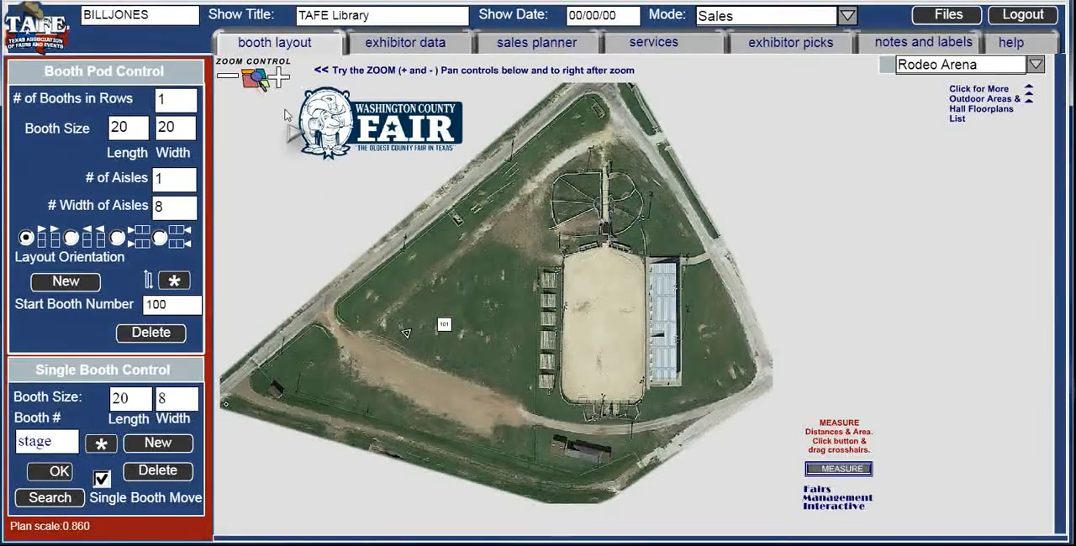
- Reposition booth 101 farther up the grass field, toward the road
left_click(280, 78)
left_click(281, 79)
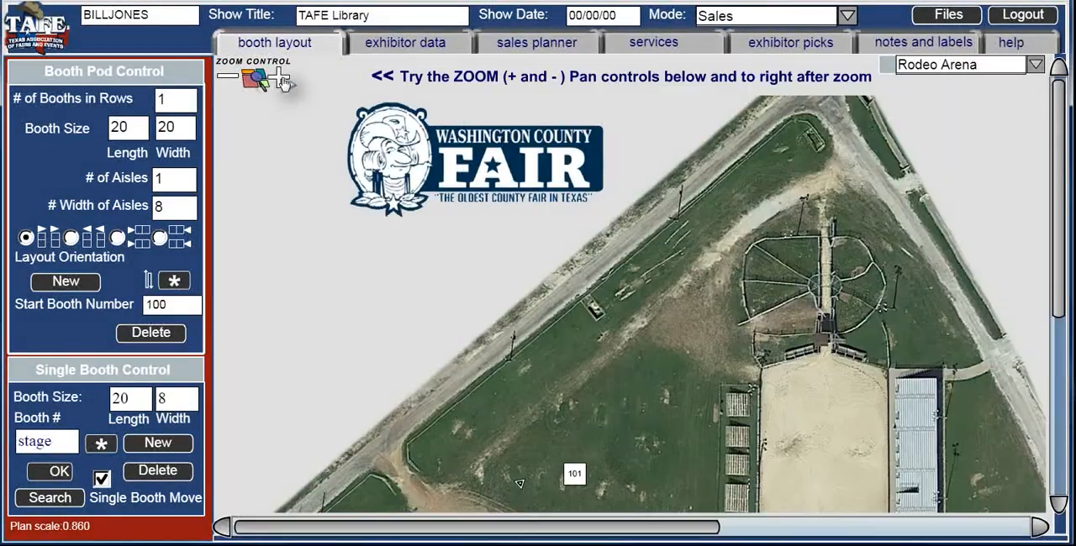
left_click(281, 79)
left_click_drag(1053, 227, 1055, 390)
left_click(665, 277)
left_click_drag(665, 278, 607, 215)
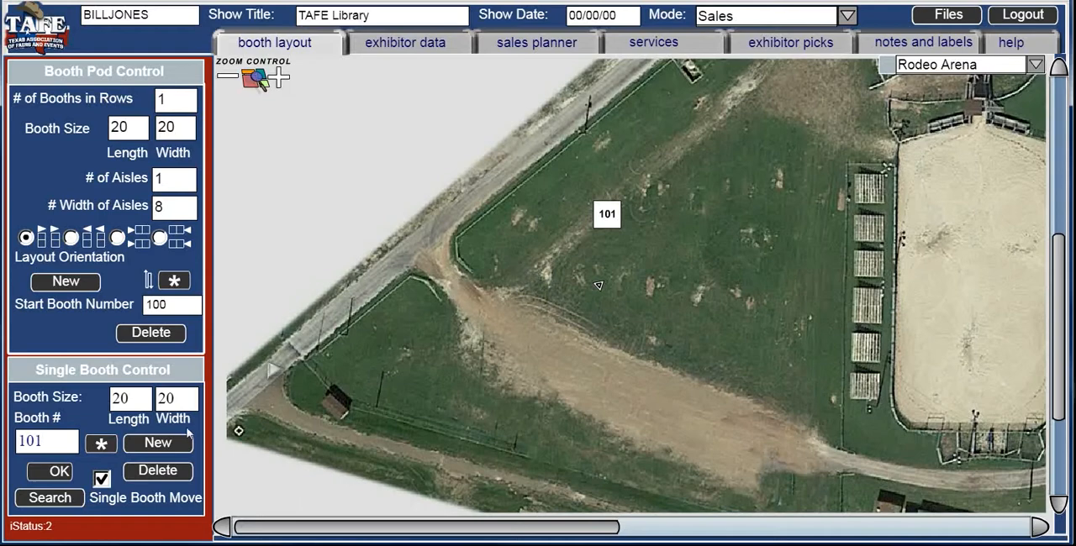
- Add three single copies of booth 101 to the grass field
left_click(147, 449)
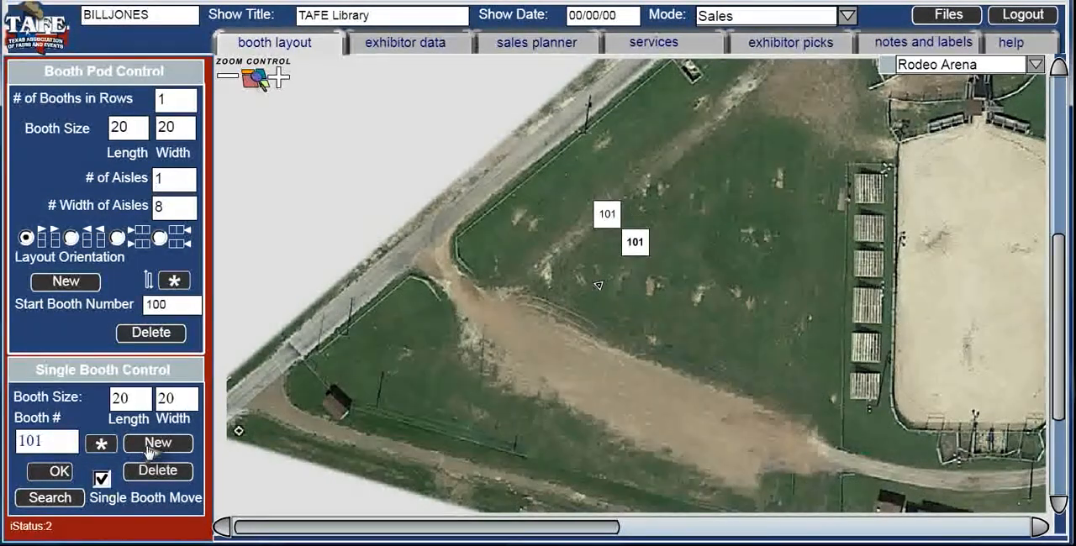
left_click(149, 448)
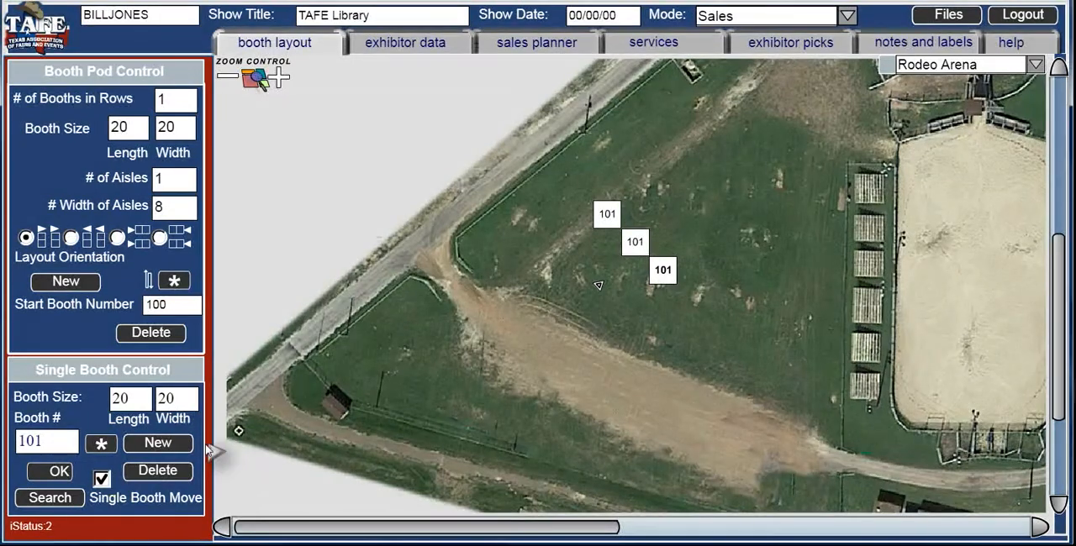
left_click(180, 448)
- Resize the last booth copy to length 14 and width 72, and clear its booth number
left_click_drag(130, 400, 100, 401)
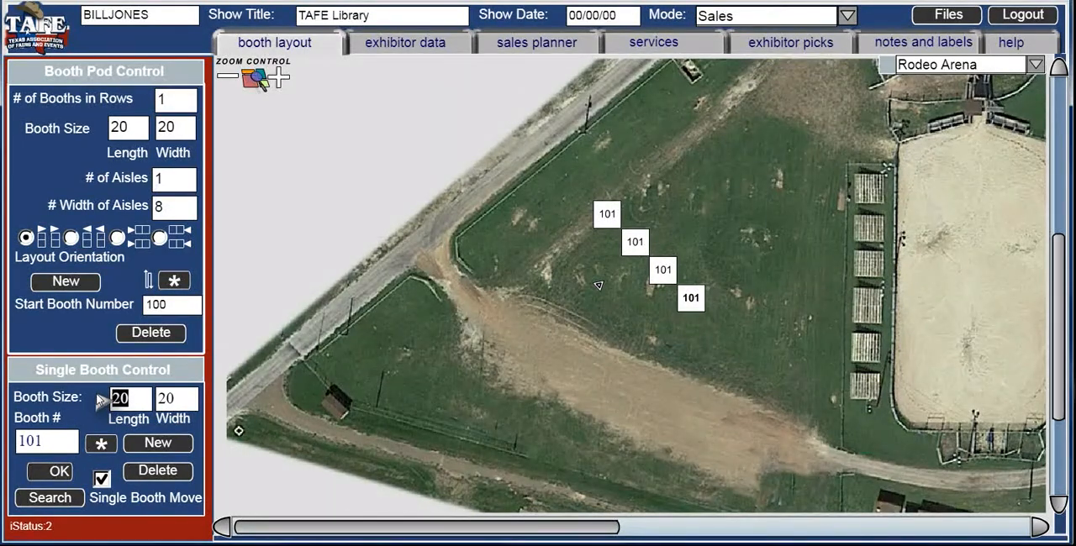
type("72")
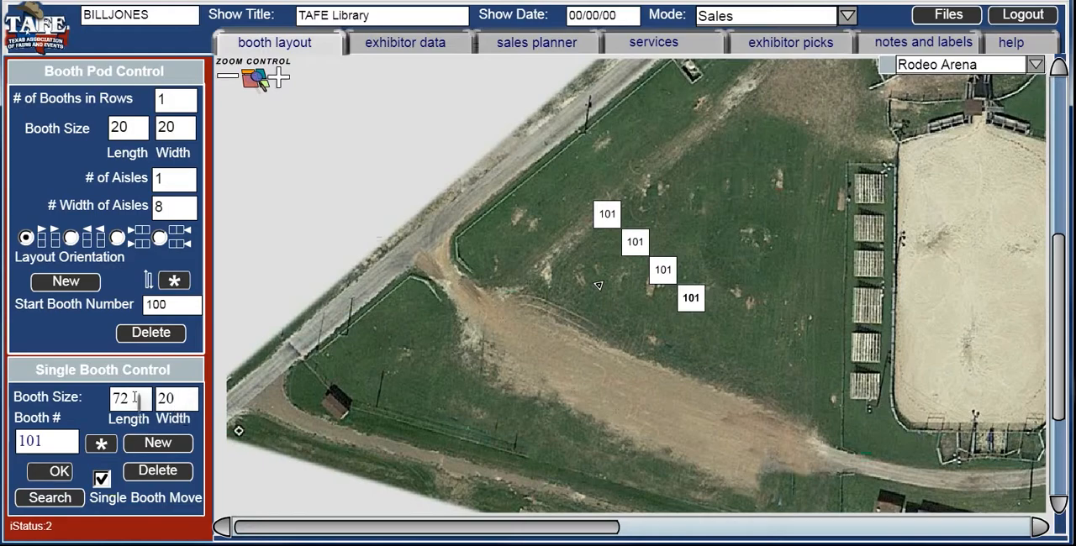
type("14")
left_click_drag(152, 397, 145, 402)
type("72")
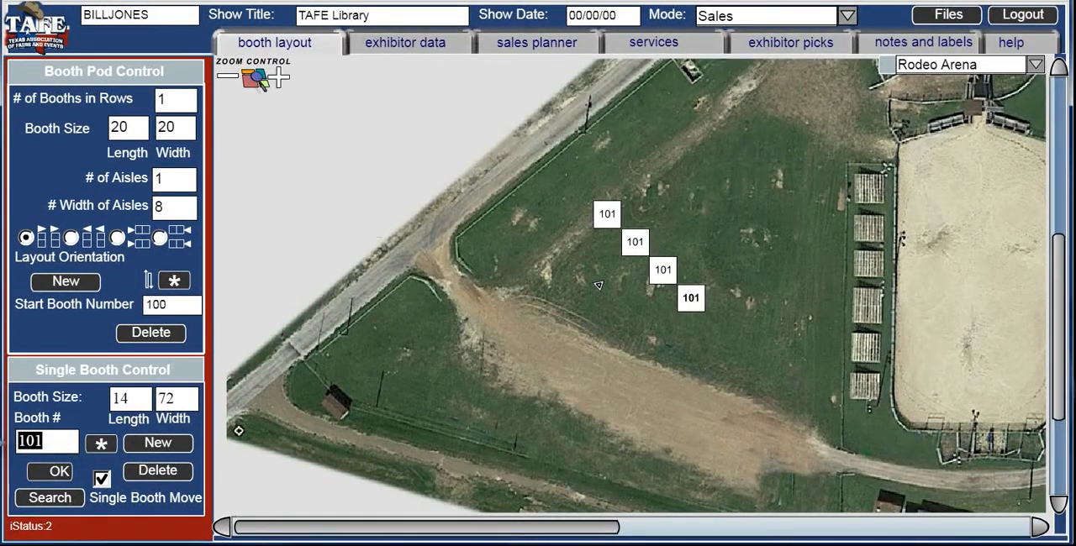
left_click(47, 481)
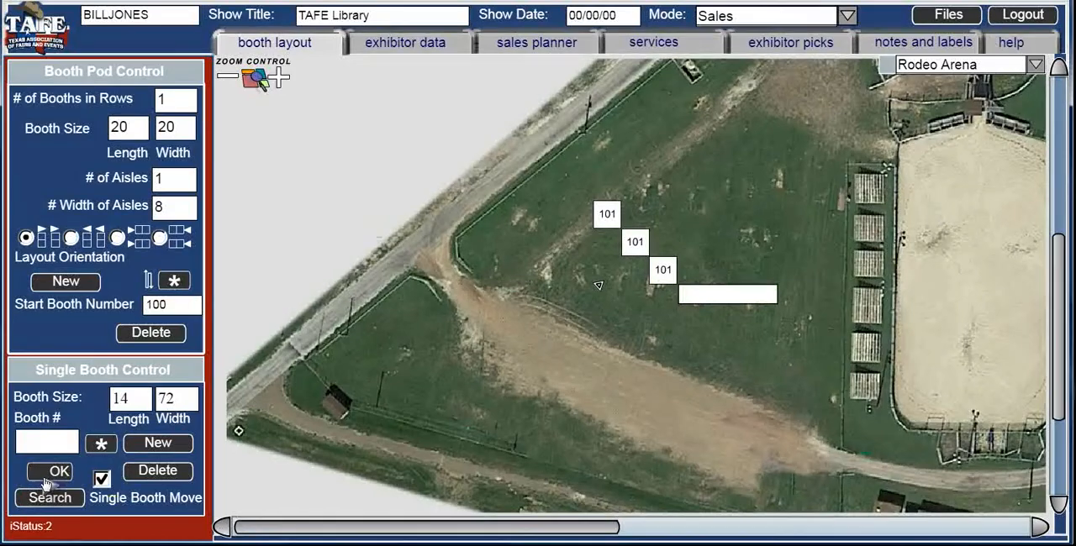
- Change the long blank booth to the 72x14 Cattle Semi icon and move it closer to the bleachers
left_click(100, 447)
left_click(384, 134)
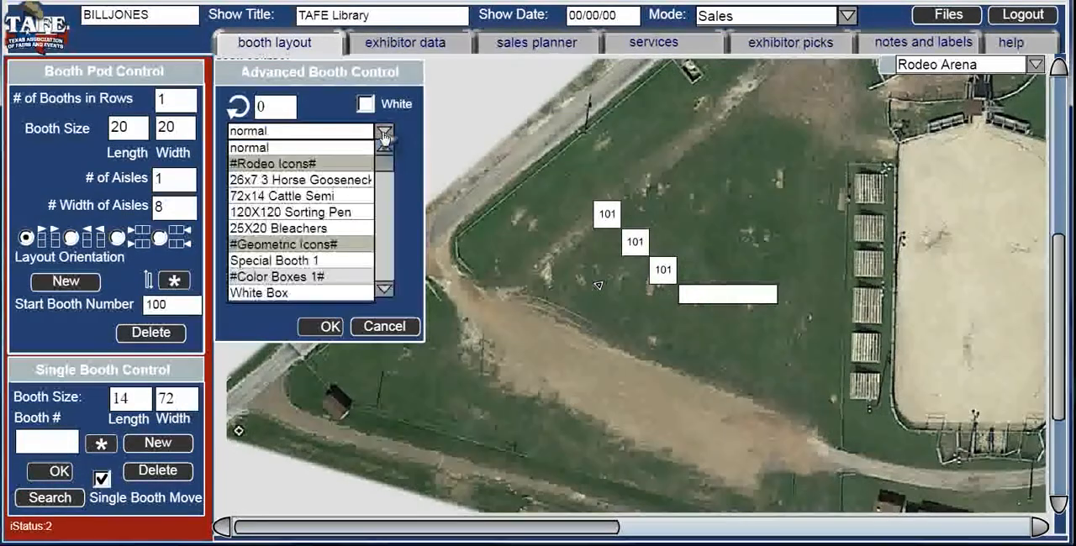
left_click(300, 197)
left_click(313, 330)
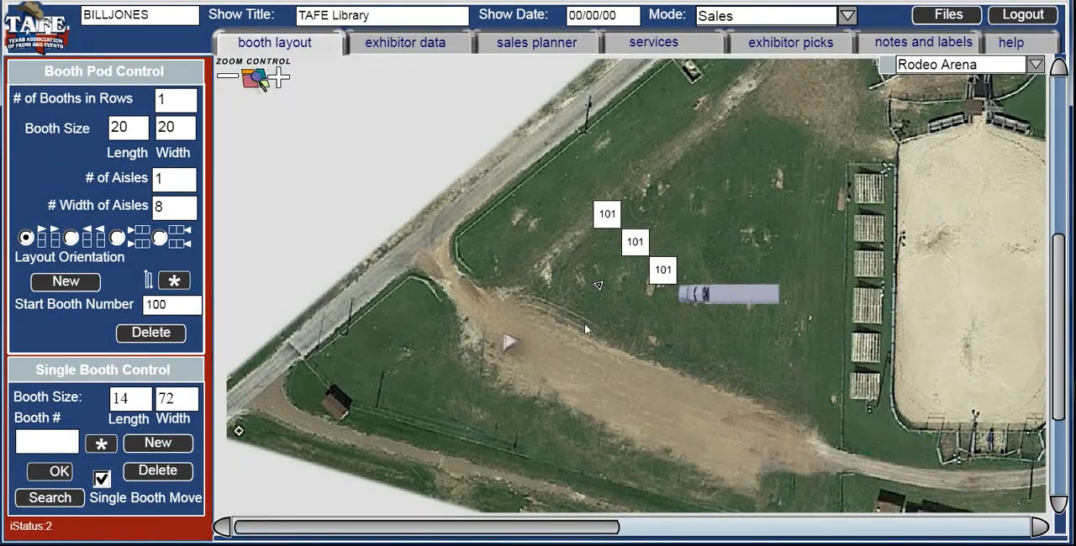
left_click_drag(710, 305, 750, 308)
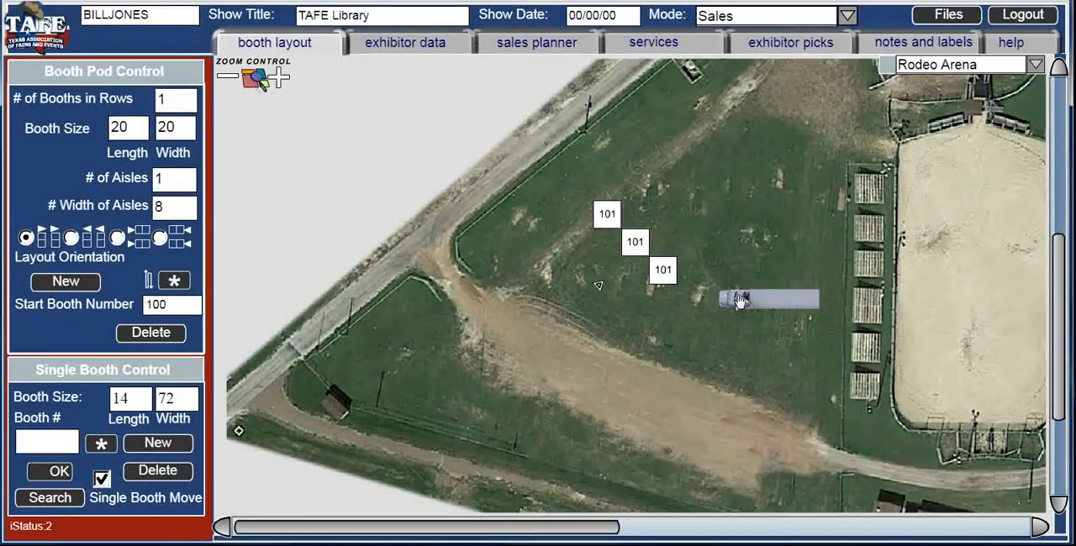
- Set the cattle semi's rotation to 25 in its advanced booth settings
left_click(281, 80)
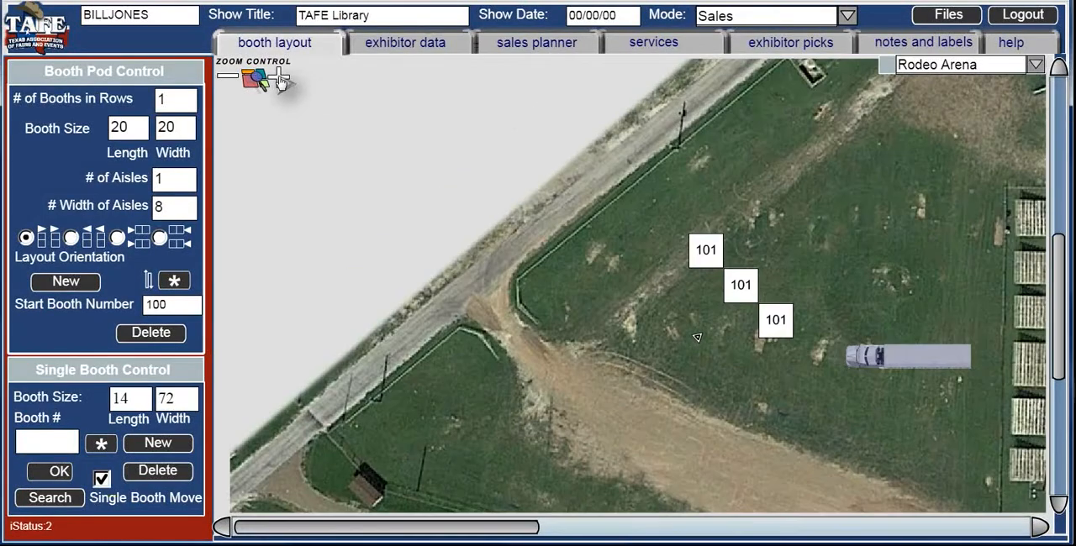
left_click(280, 80)
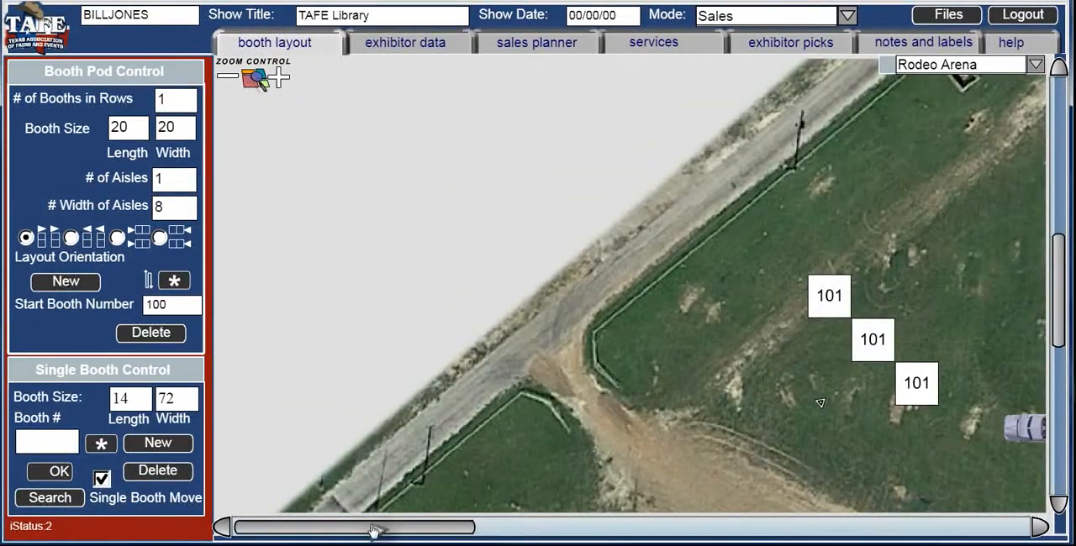
left_click_drag(415, 535, 530, 534)
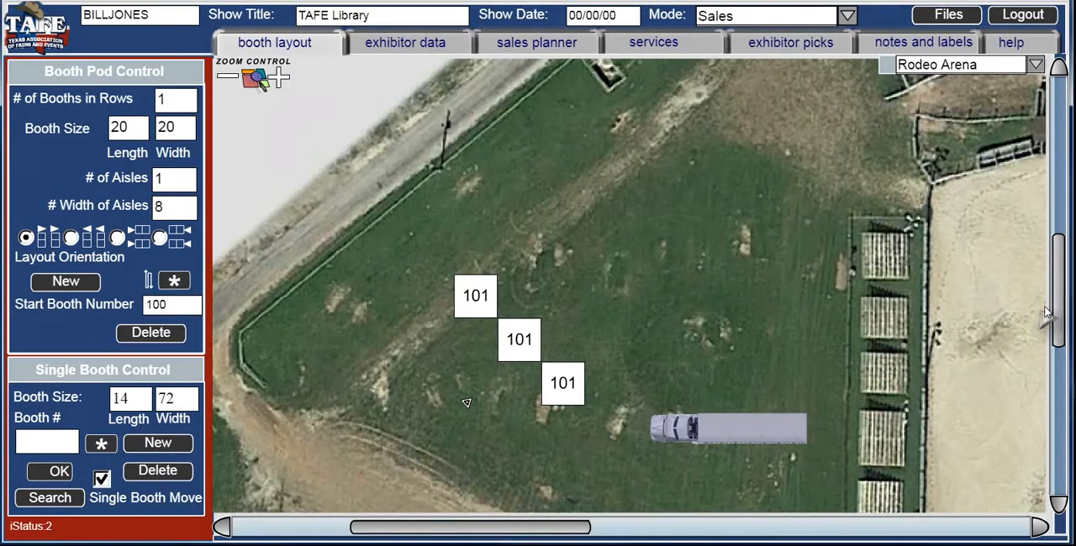
left_click_drag(1055, 307, 1054, 370)
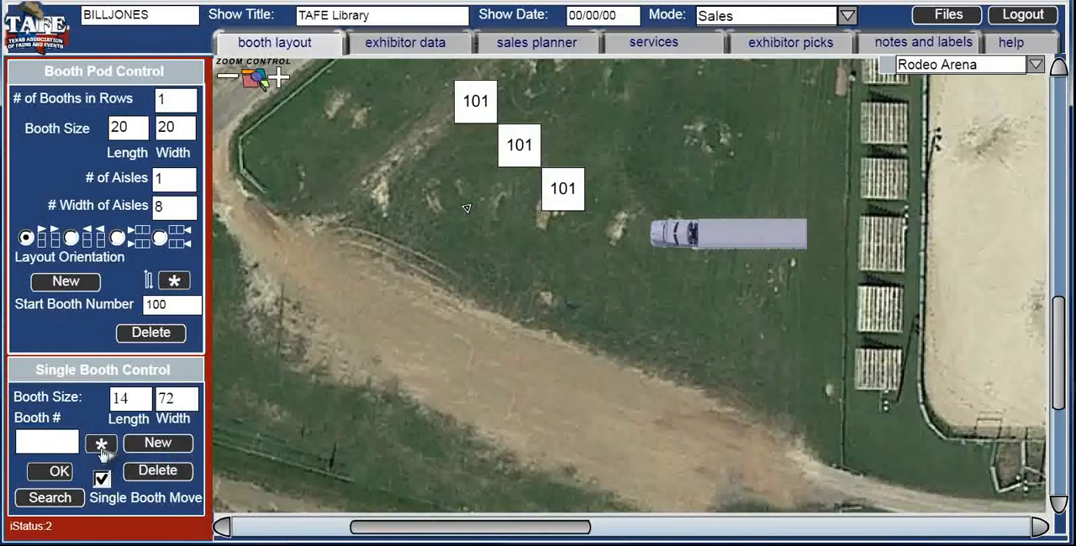
left_click(100, 446)
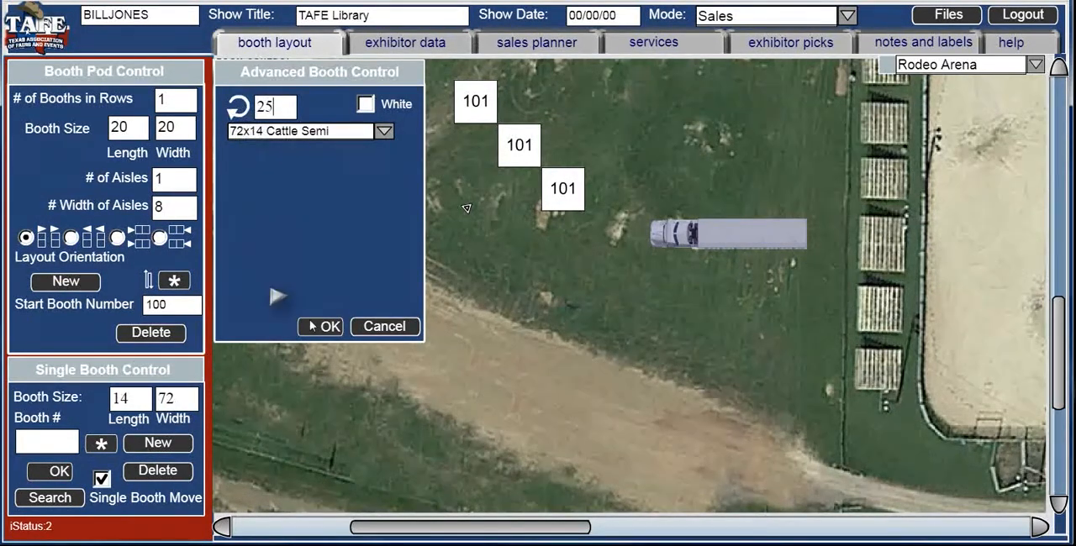
left_click(329, 332)
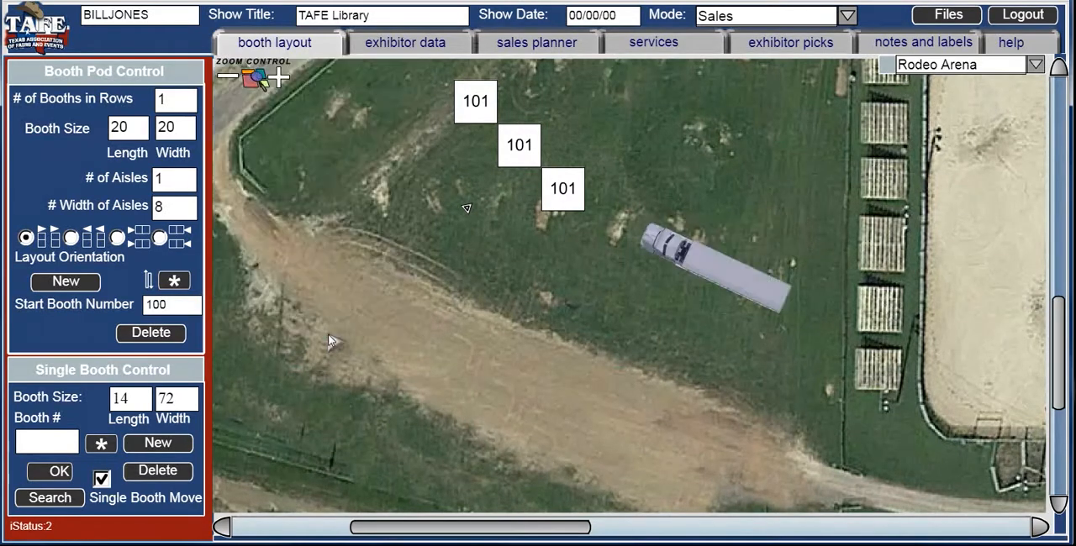
- Move the rotated cattle semi to the edge of the dirt road and add a copy of it
left_click_drag(724, 276, 730, 370)
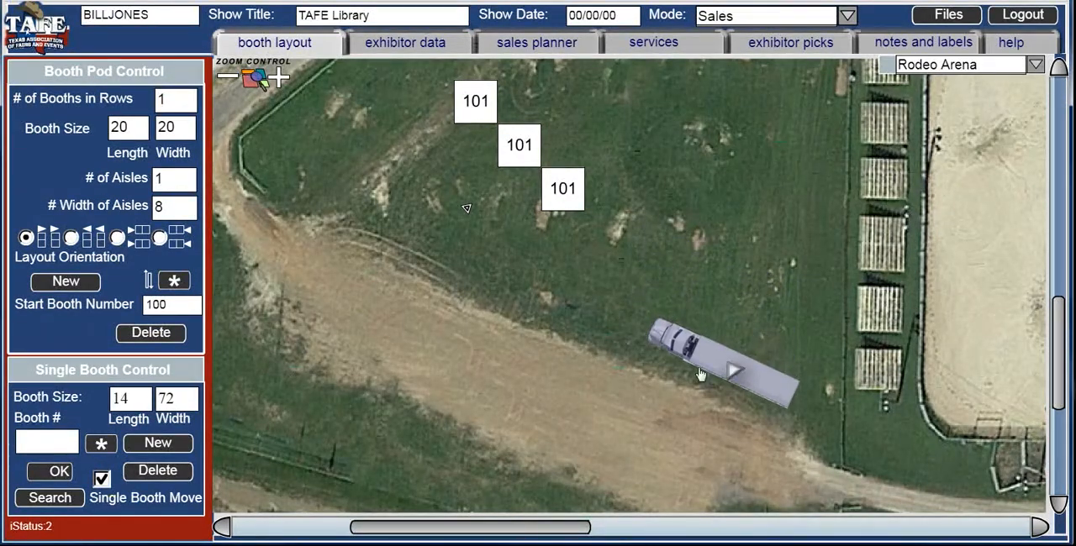
left_click(174, 452)
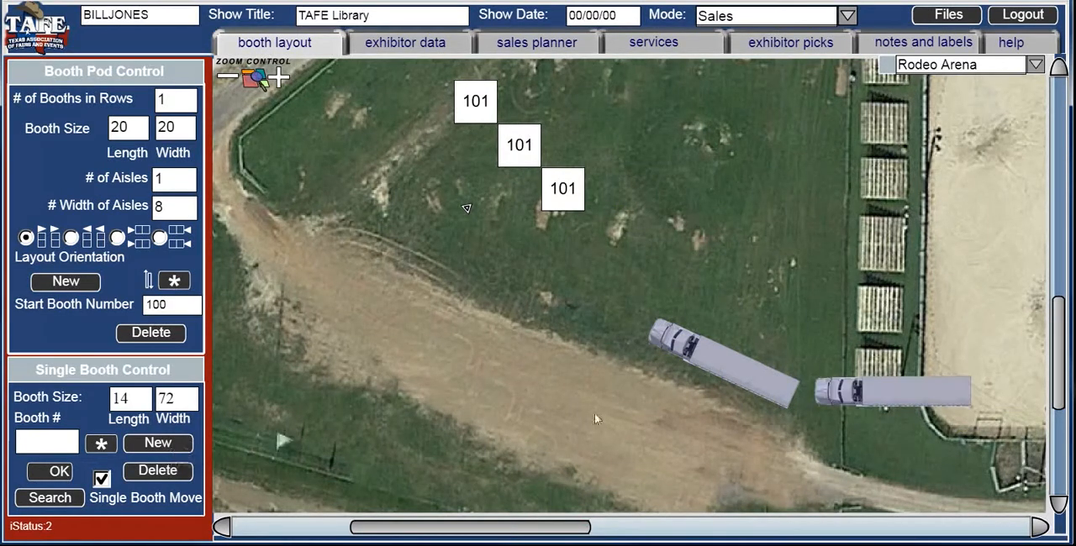
- Apply the 25 rotation to the cattle semi copy and place it parallel to the first semi, on its grass side
left_click(101, 445)
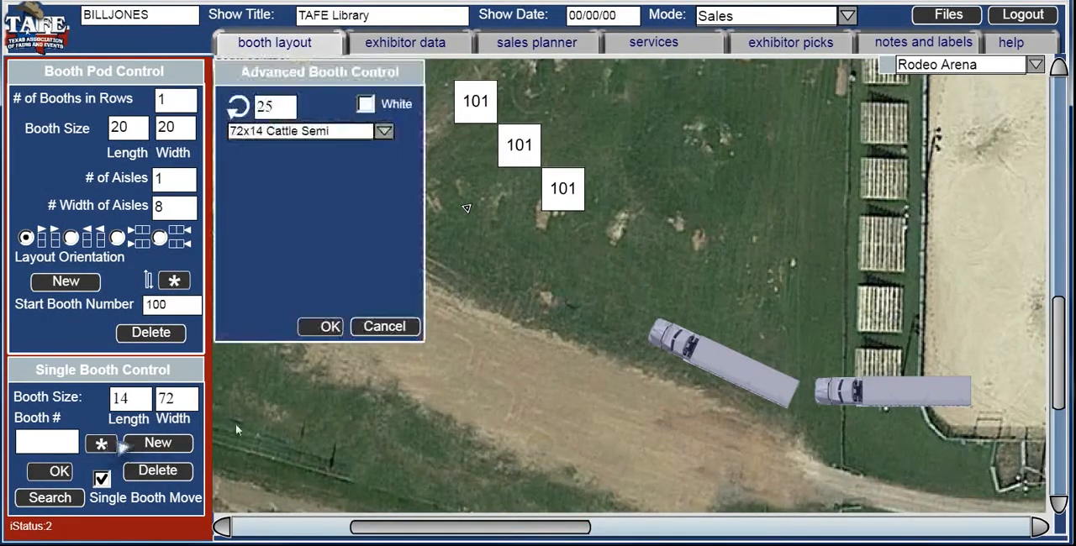
left_click(319, 326)
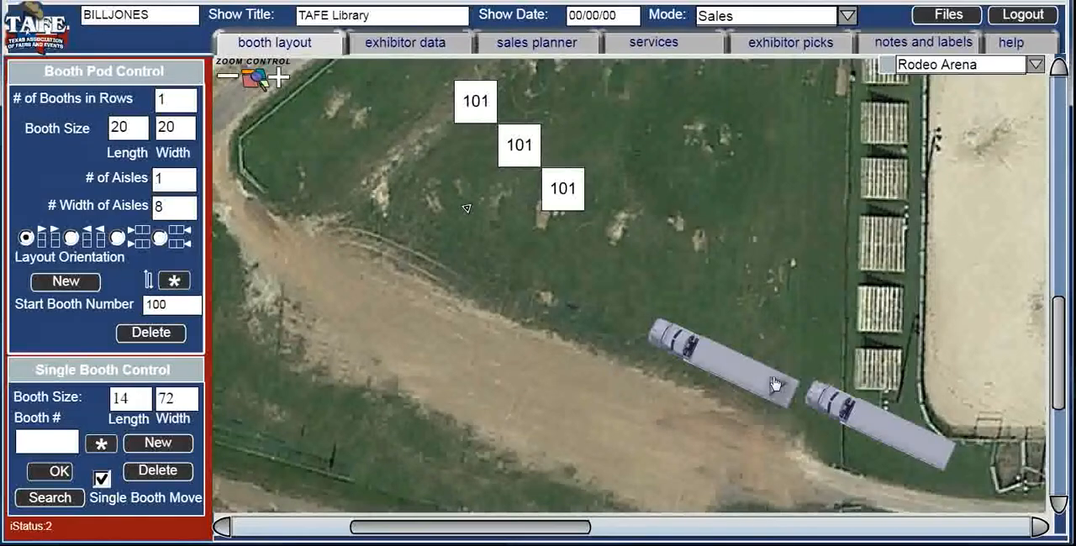
left_click_drag(847, 406, 721, 305)
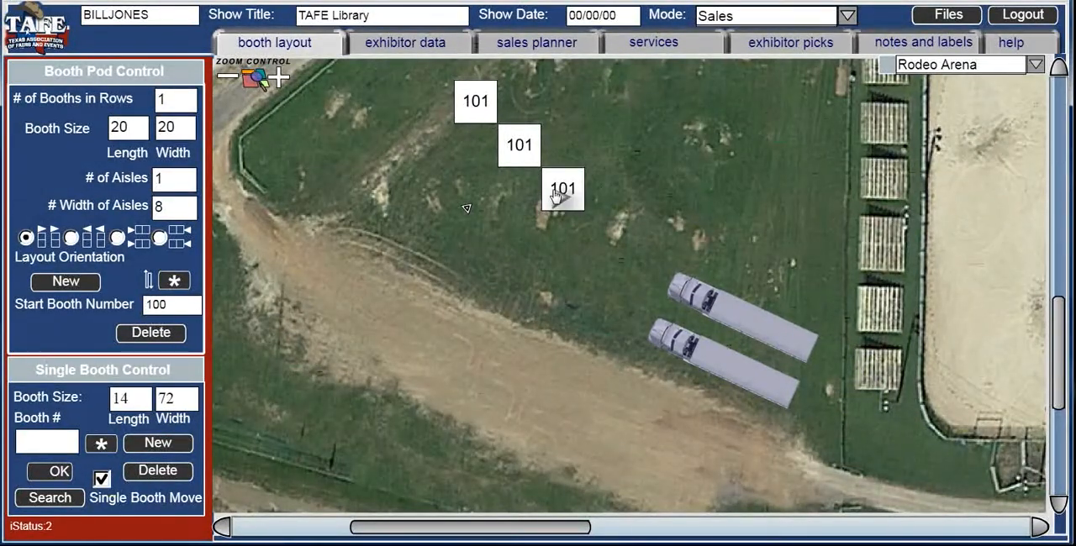
- Move the lowest booth 101 to the grass above the cattle semis and make it blank, length 25 and width 20
left_click_drag(556, 195, 707, 162)
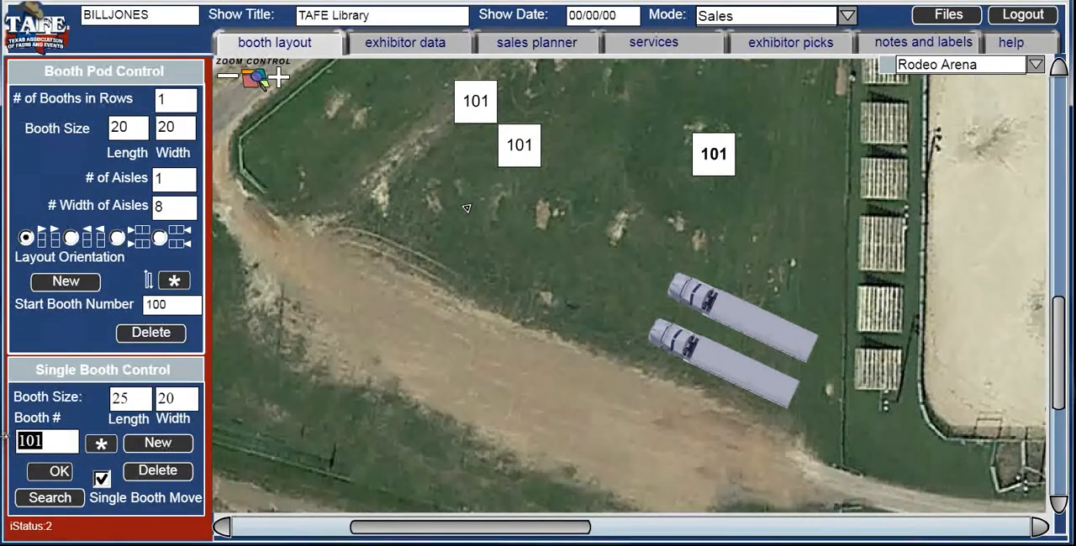
key("BackSpace")
left_click(50, 472)
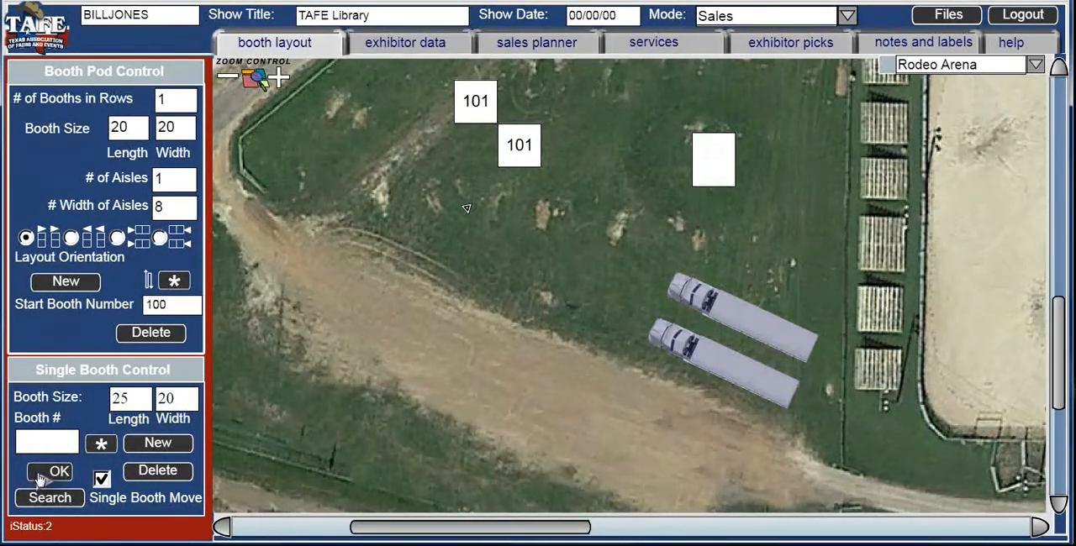
- Change the blank booth to the 25X20 Bleachers icon and move it below the existing row of bleachers
left_click(101, 444)
left_click(383, 132)
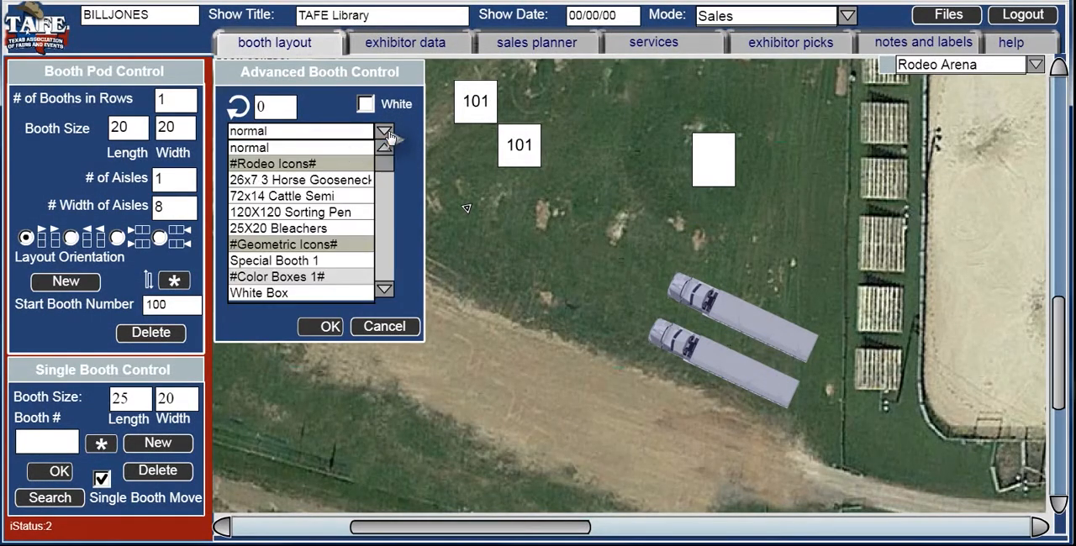
left_click(311, 229)
left_click(330, 327)
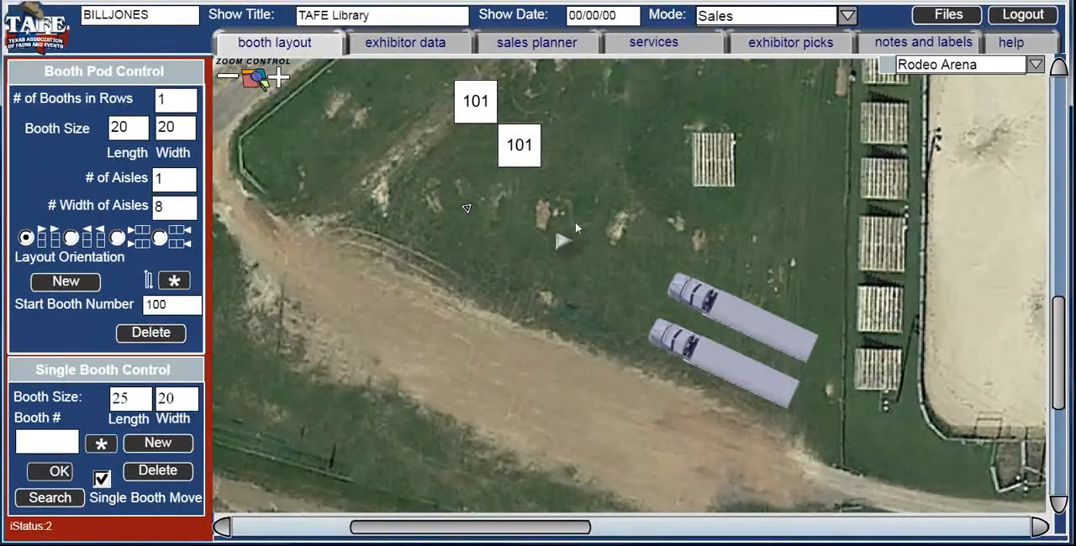
left_click_drag(720, 212, 904, 475)
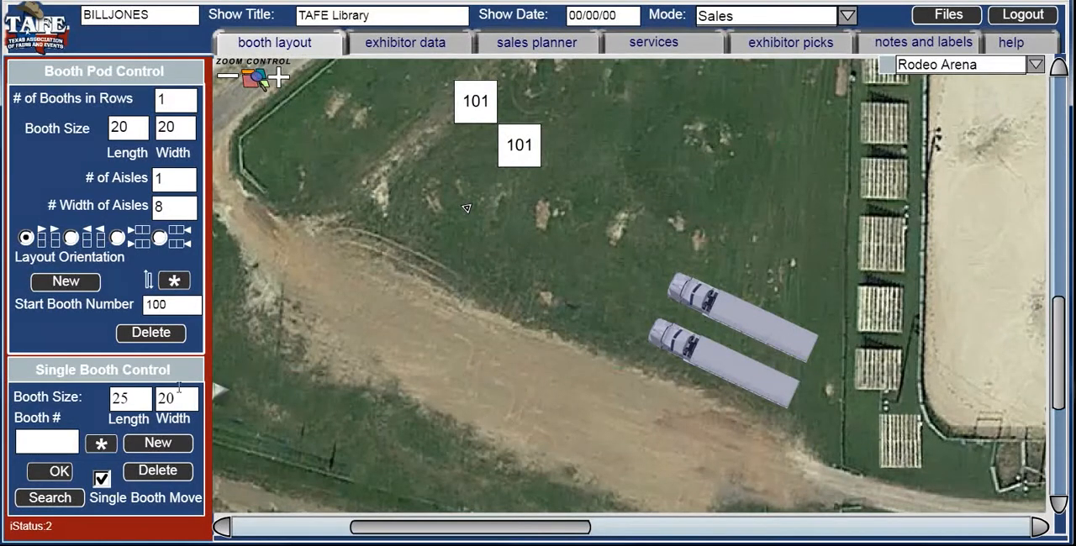
- Set the new bleachers' rotation to -25 in its advanced booth settings
left_click(102, 446)
left_click_drag(268, 111, 253, 107)
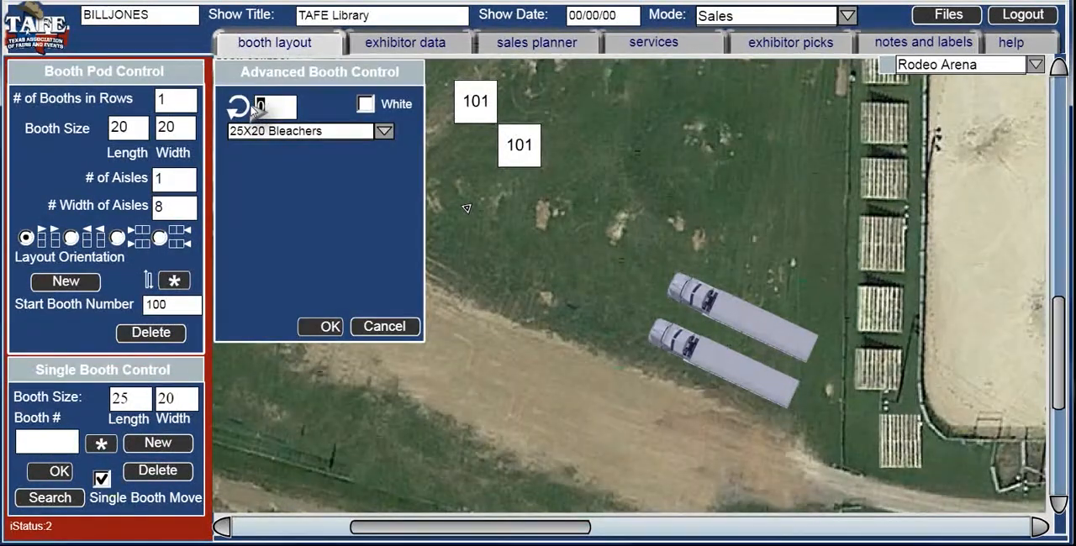
type("-25")
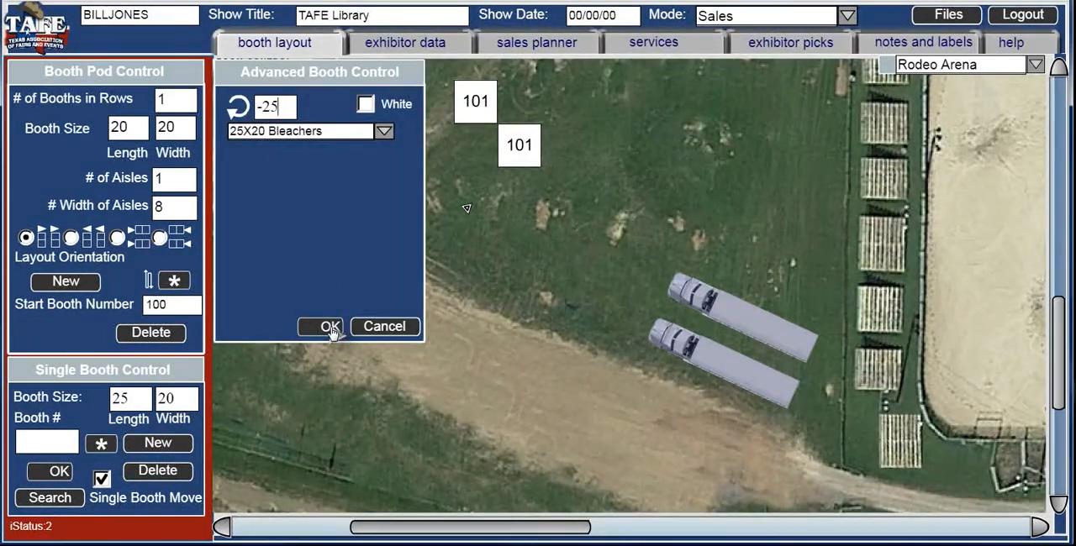
left_click(328, 327)
left_click(920, 451)
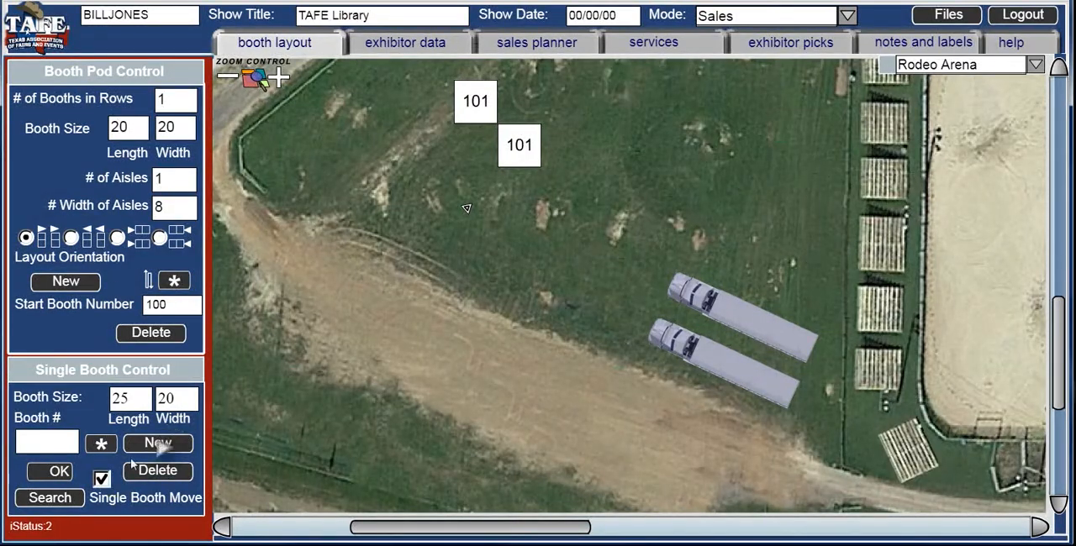
- Change the new bleachers' rotation to -35 and shift it slightly toward the dirt road
left_click(102, 446)
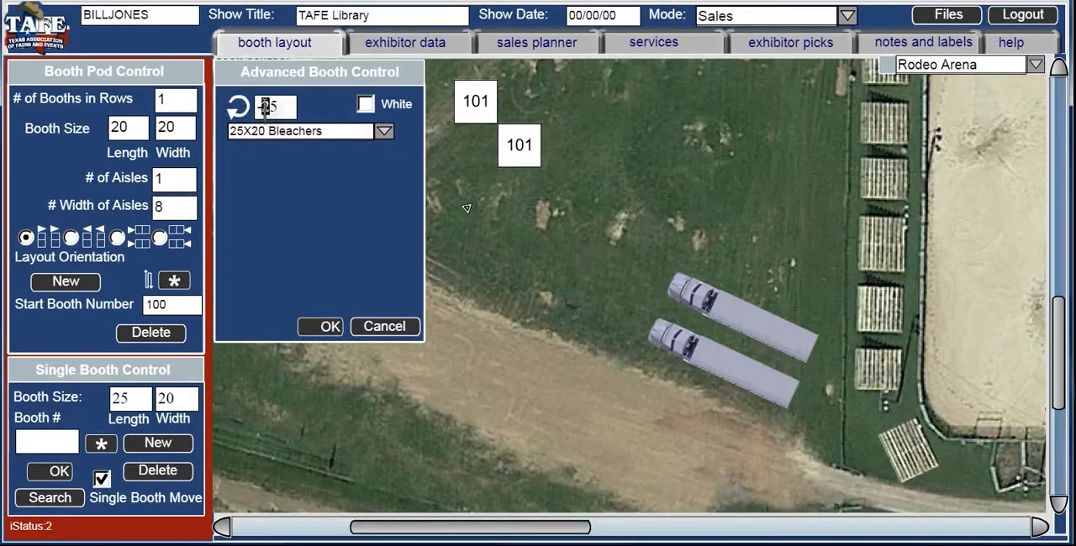
type("3")
left_click(329, 328)
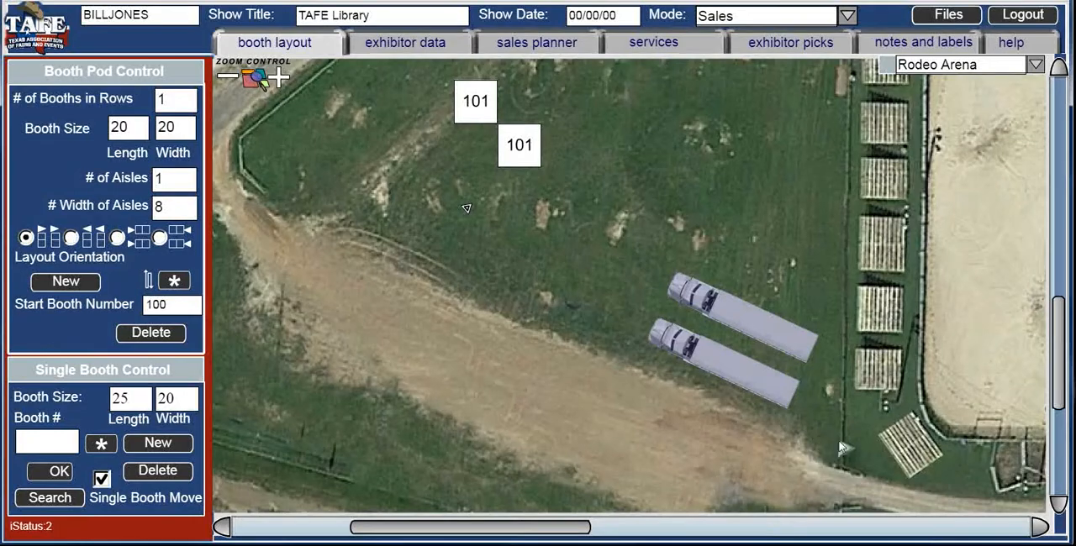
left_click_drag(903, 441, 892, 446)
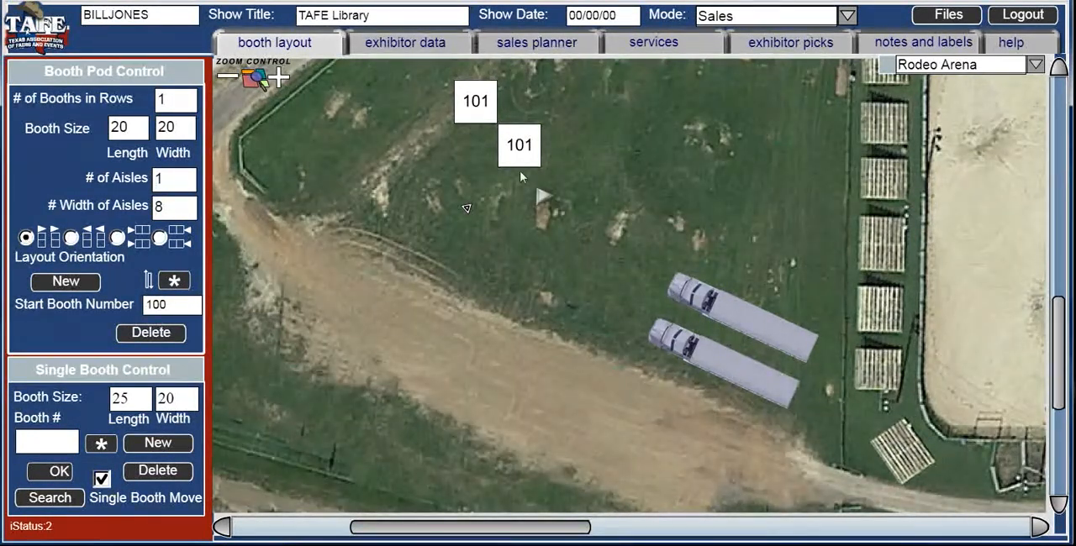
- Move the lower booth 101 to the grass beside the bleachers and make it blank, length 7 and width 26
left_click_drag(509, 152, 757, 189)
left_click(280, 79)
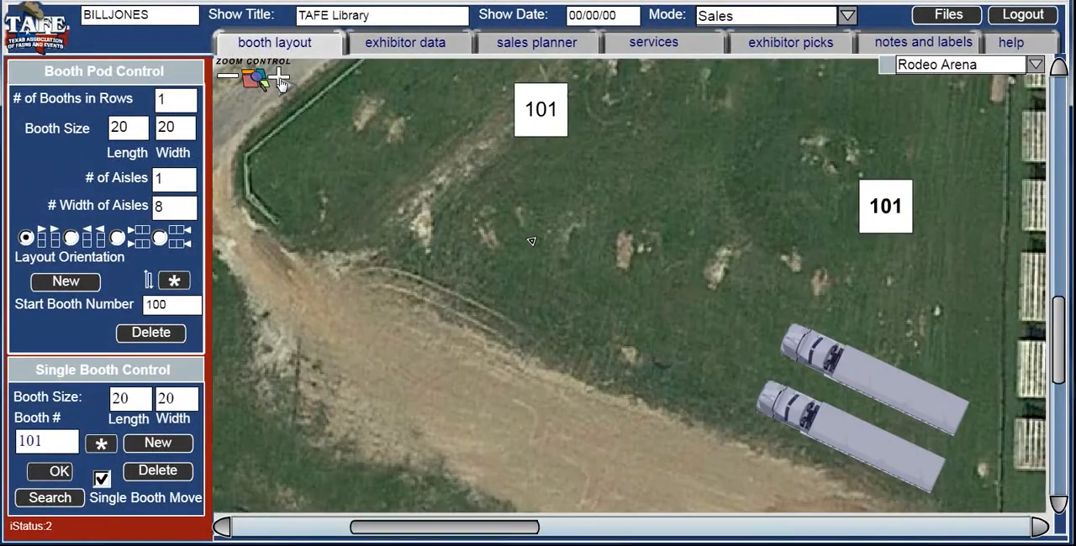
left_click(280, 79)
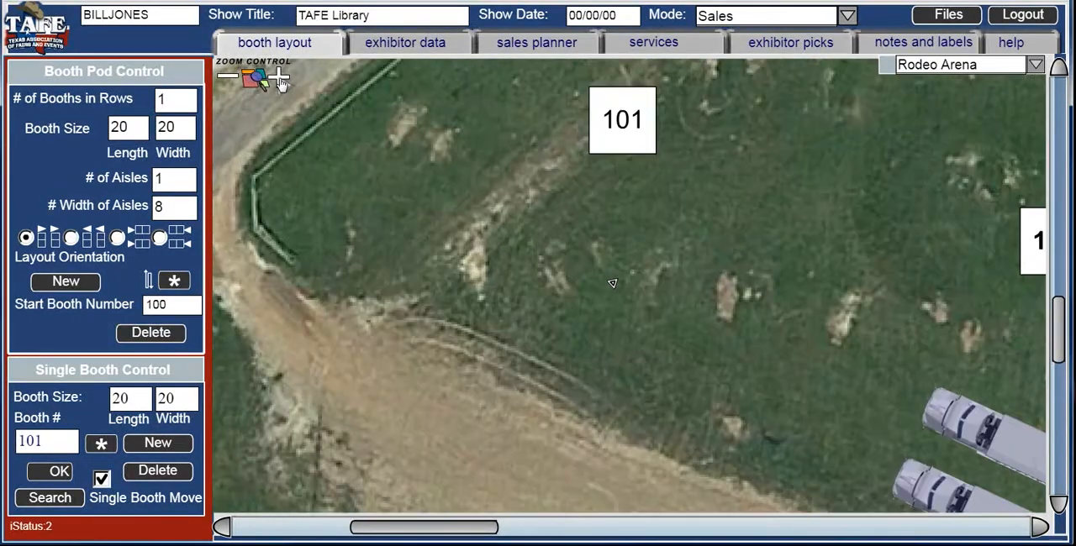
left_click(280, 80)
left_click_drag(447, 540, 562, 539)
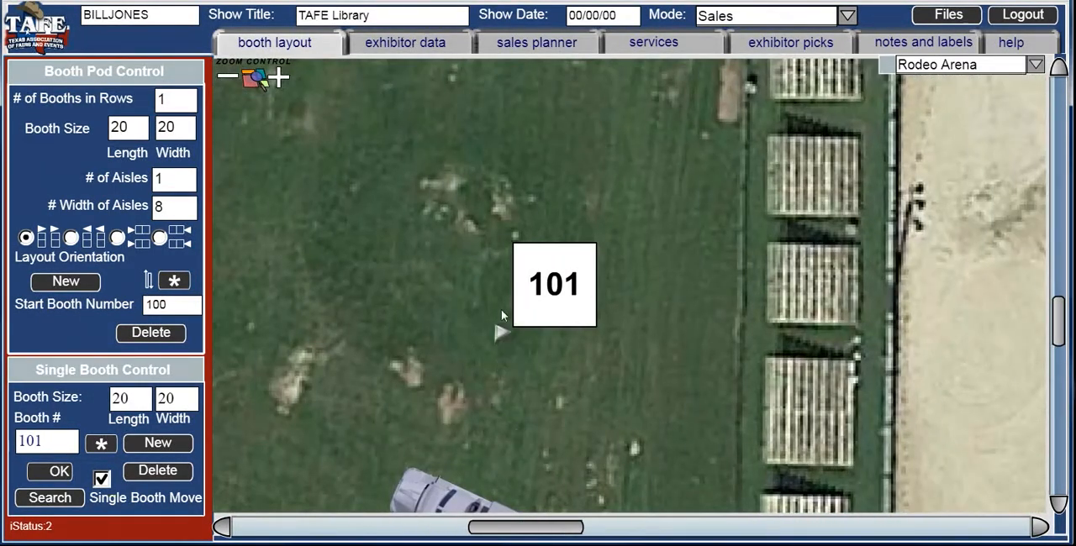
left_click(554, 286)
type("7")
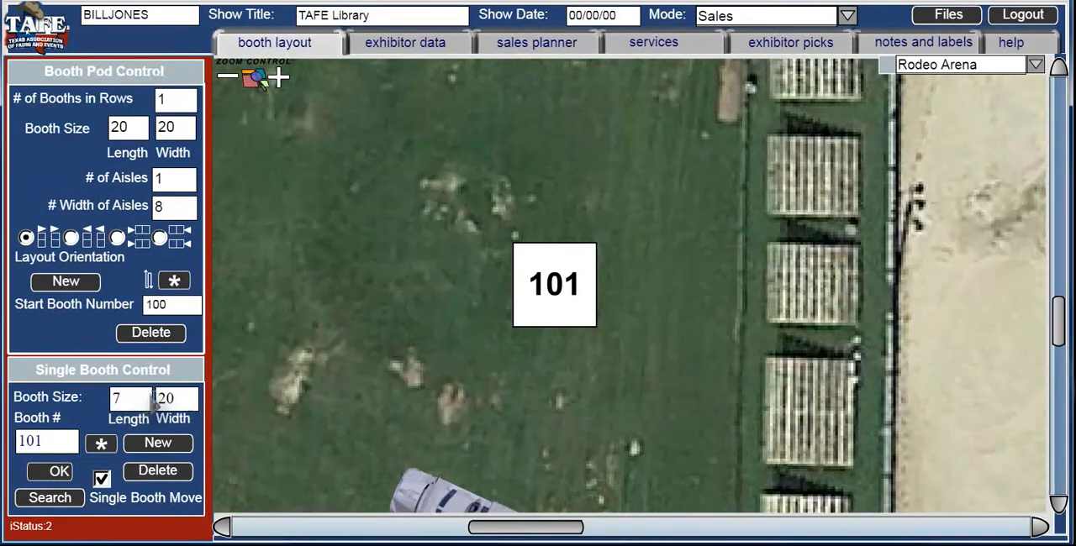
key("Tab")
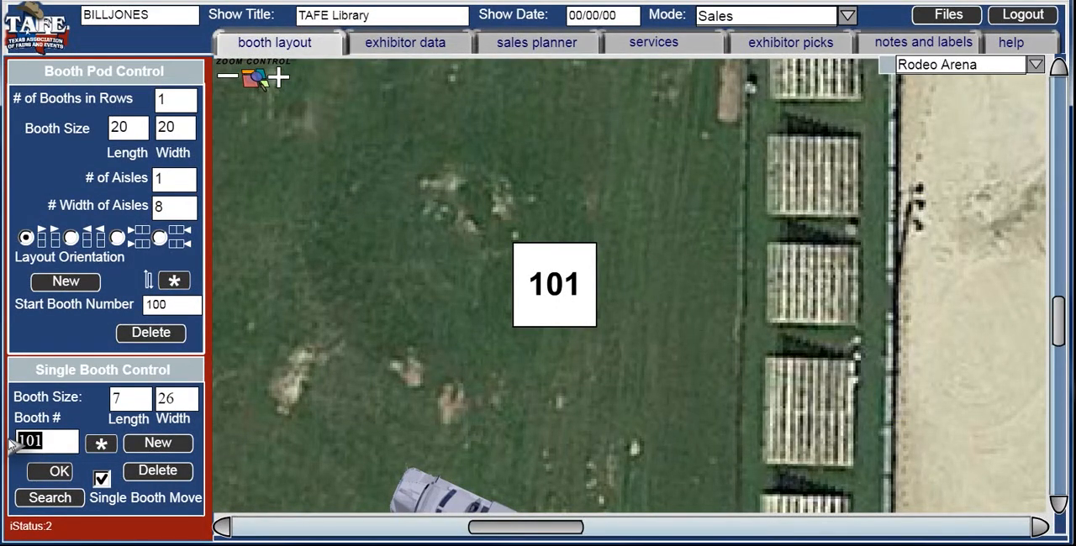
key("BackSpace")
left_click(37, 475)
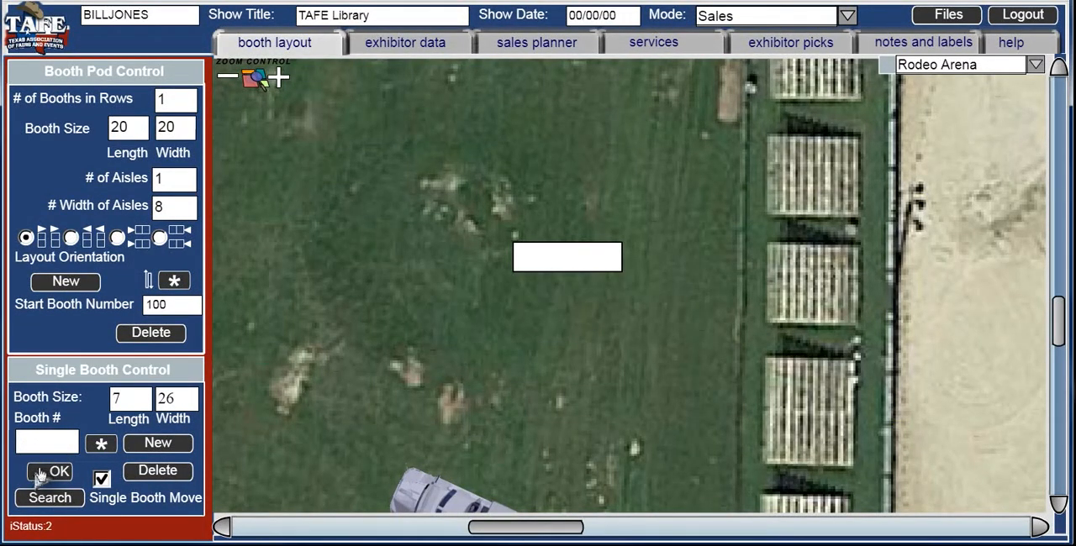
- Change the blank booth to the 26x7 3 Horse Gooseneck icon and move it slightly closer to the bleachers
left_click(102, 446)
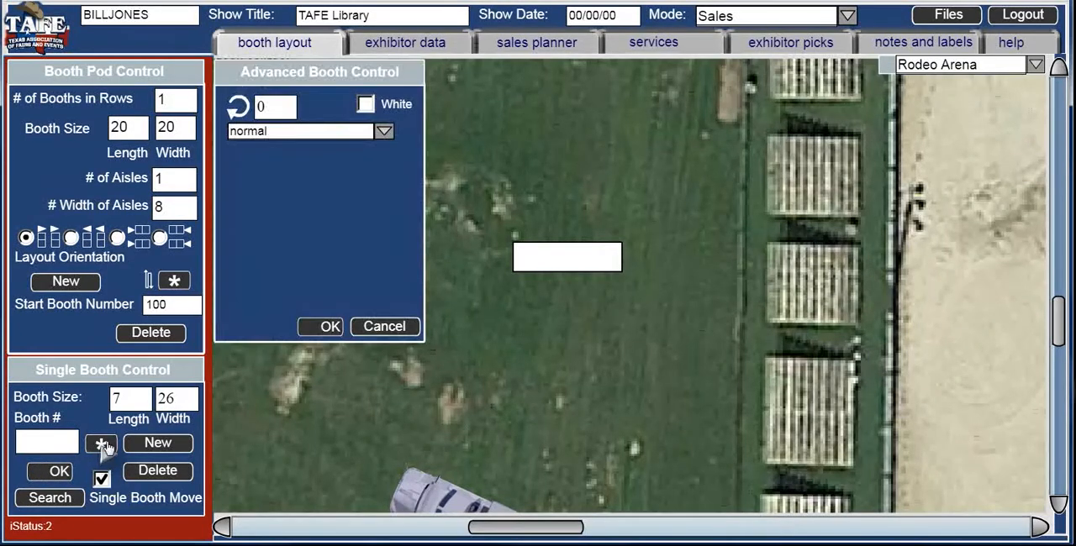
left_click(384, 133)
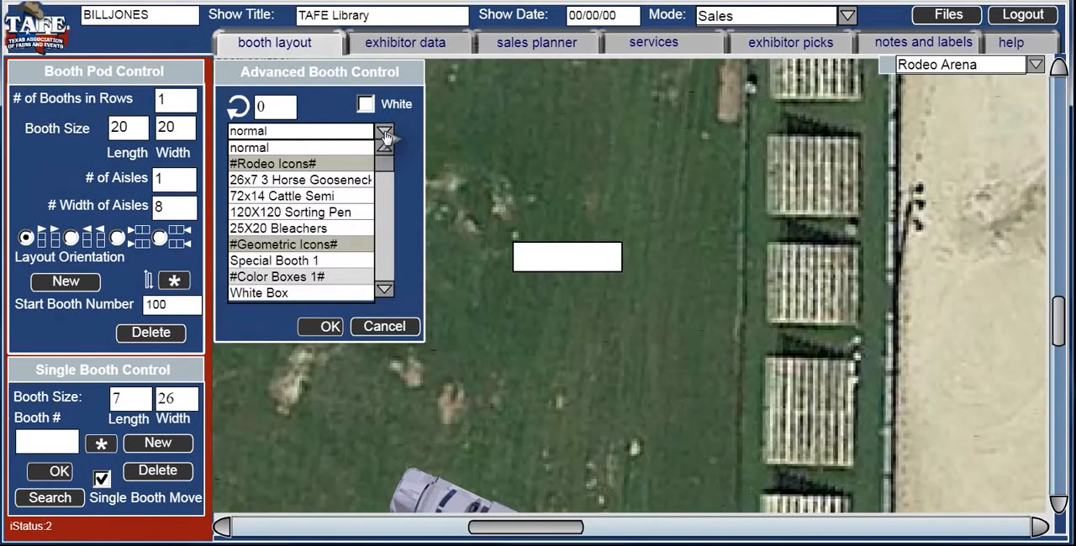
left_click(347, 182)
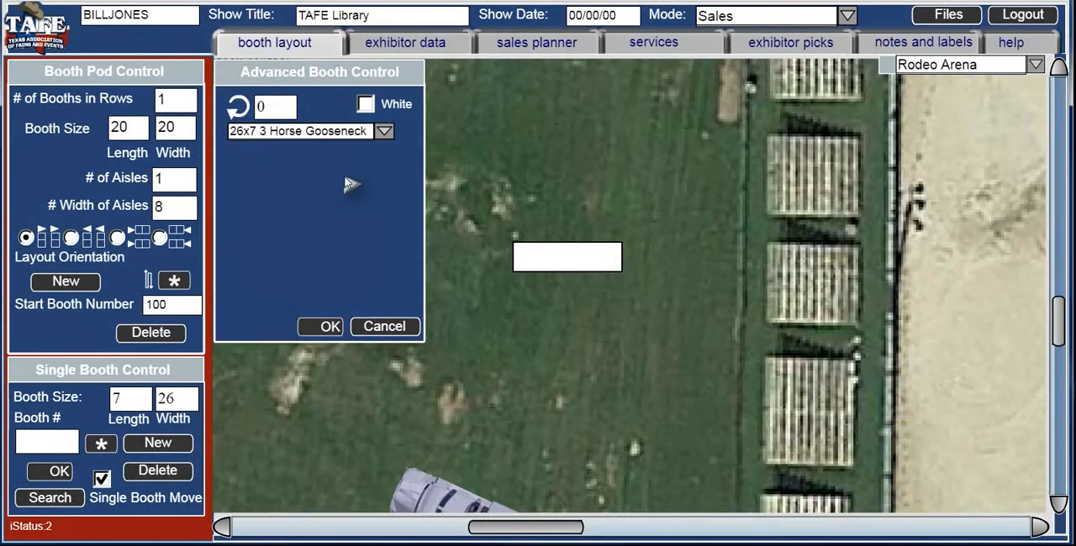
left_click(330, 327)
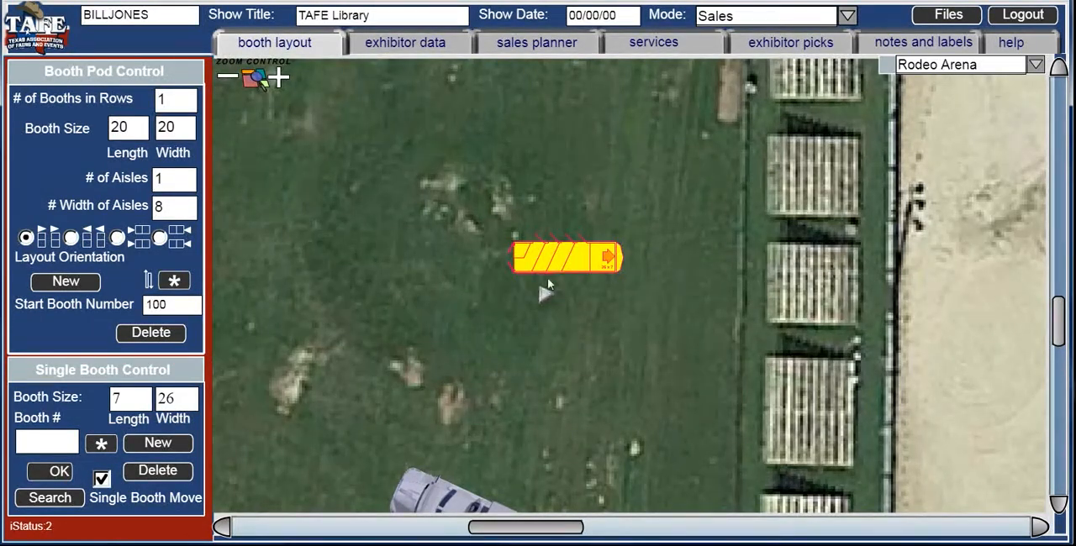
left_click_drag(556, 267, 598, 265)
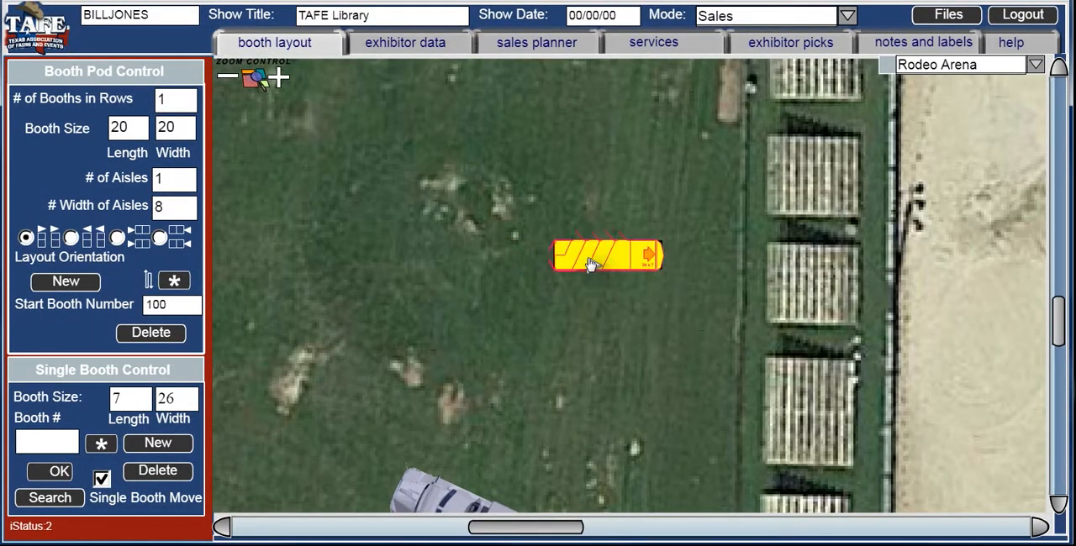
- Add two copies of the horse gooseneck trailer and line them up in a spaced column beneath the original
left_click(156, 444)
left_click(147, 452)
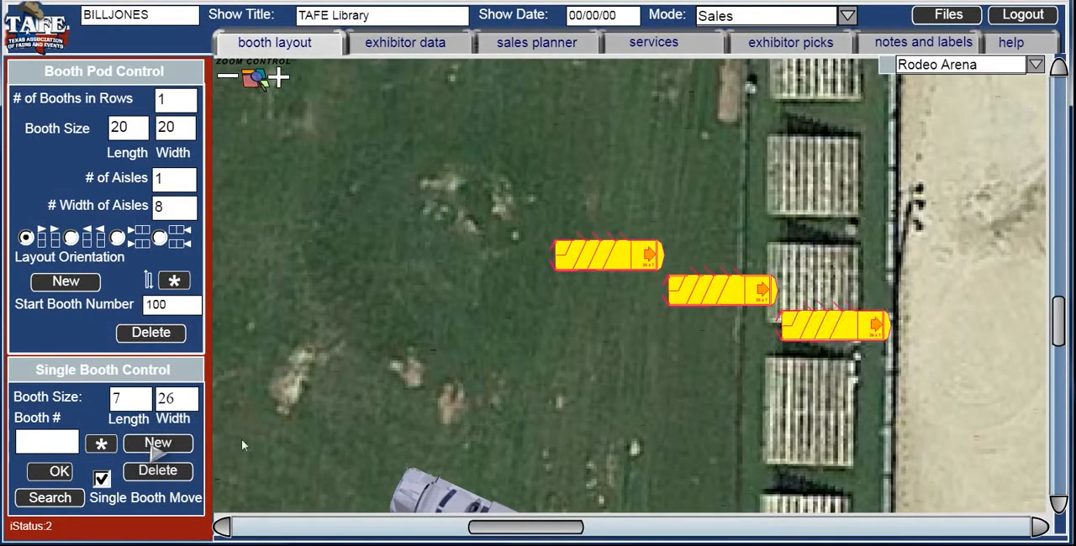
left_click_drag(696, 298, 594, 321)
left_click_drag(795, 325, 582, 378)
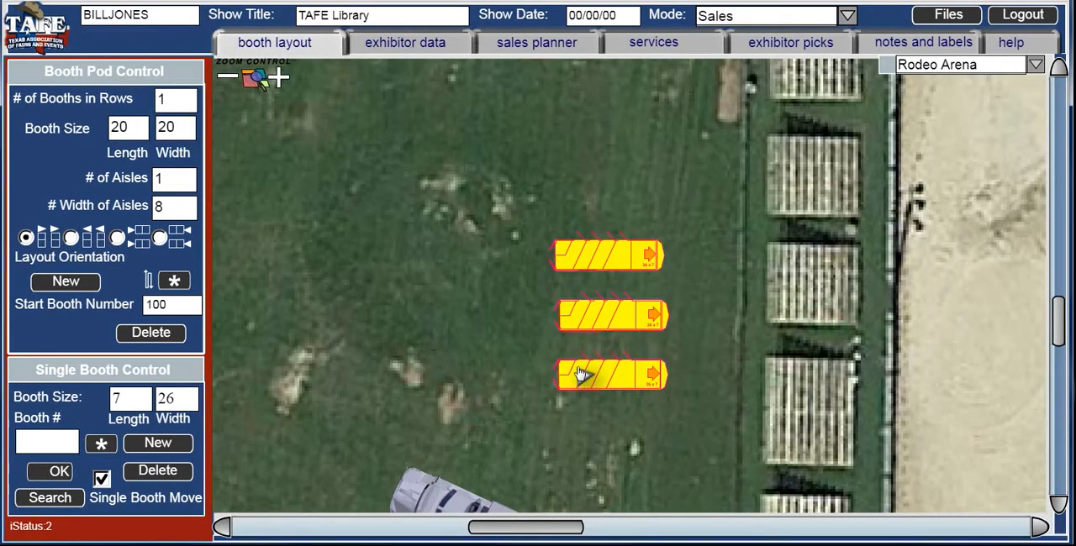
- Turn the remaining booth 101 into a blank booth of length 120 and width 120, placed on the grass clear of the cattle semis
left_click(228, 77)
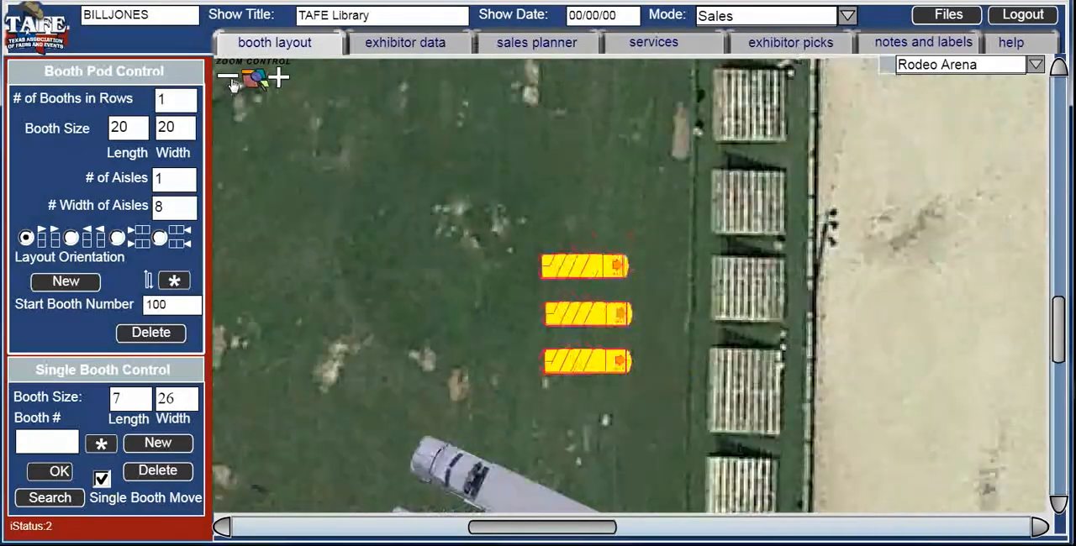
left_click(227, 78)
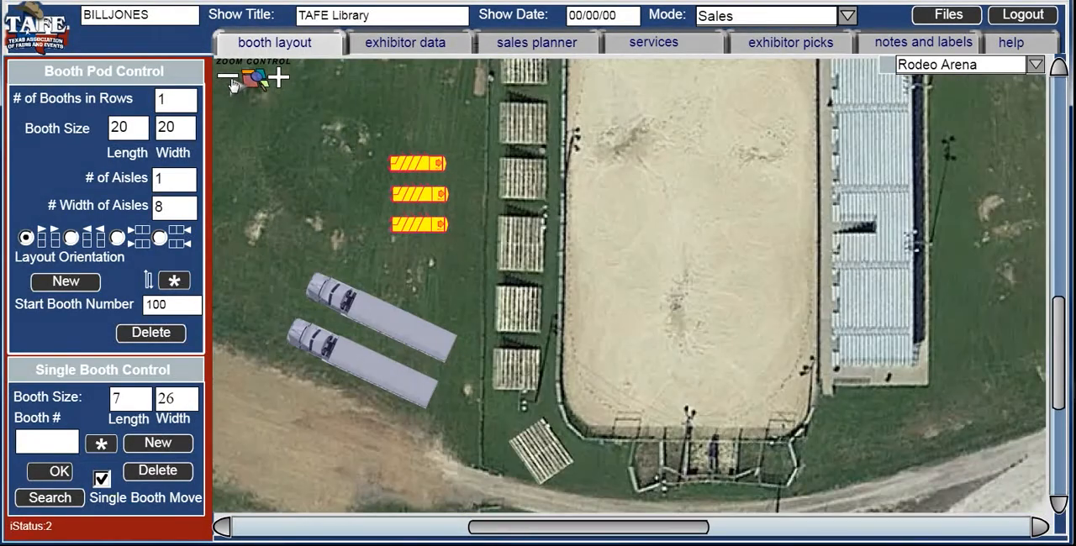
left_click(232, 80)
left_click(232, 80)
left_click(232, 80)
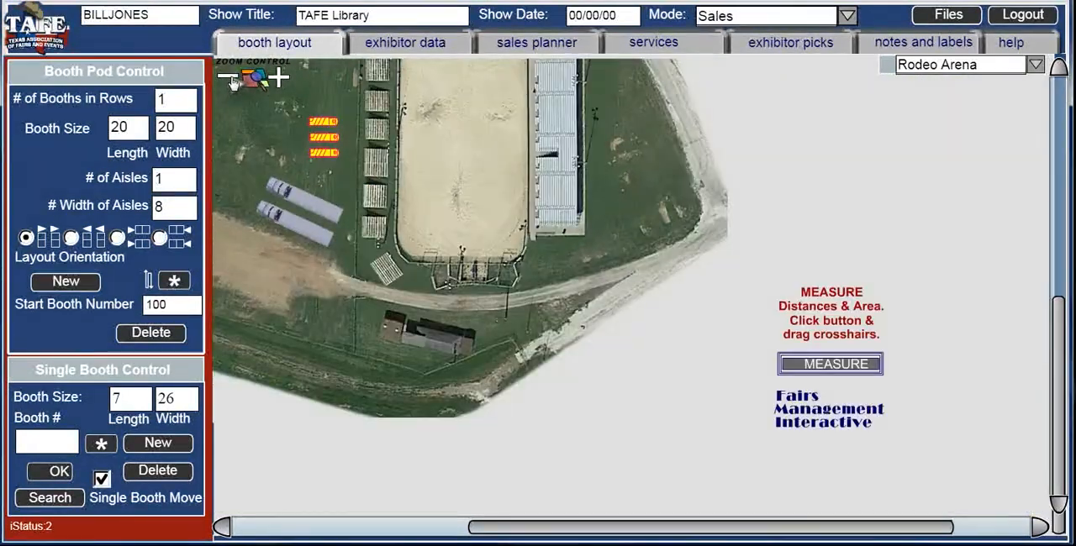
left_click(232, 80)
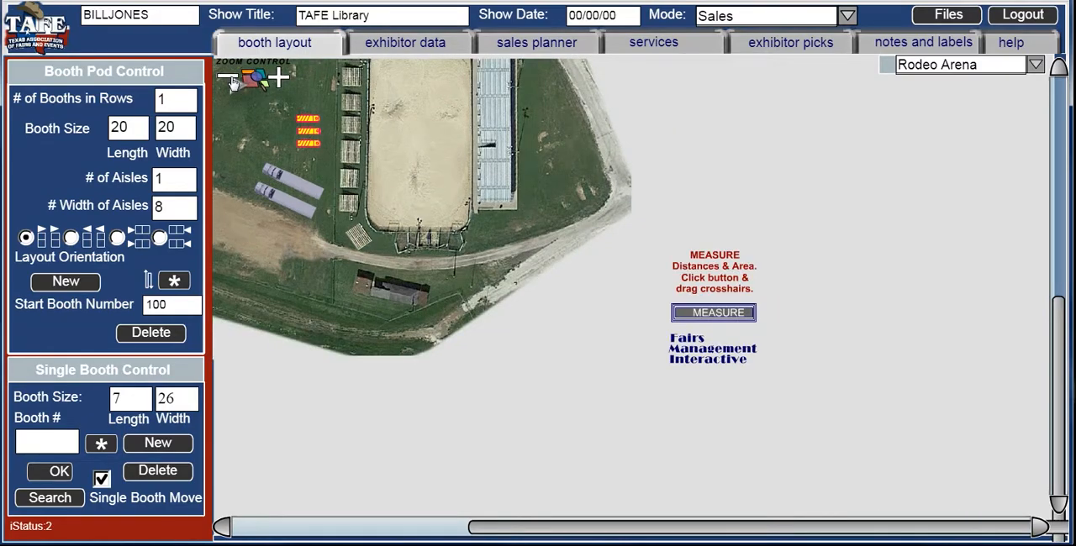
left_click(232, 79)
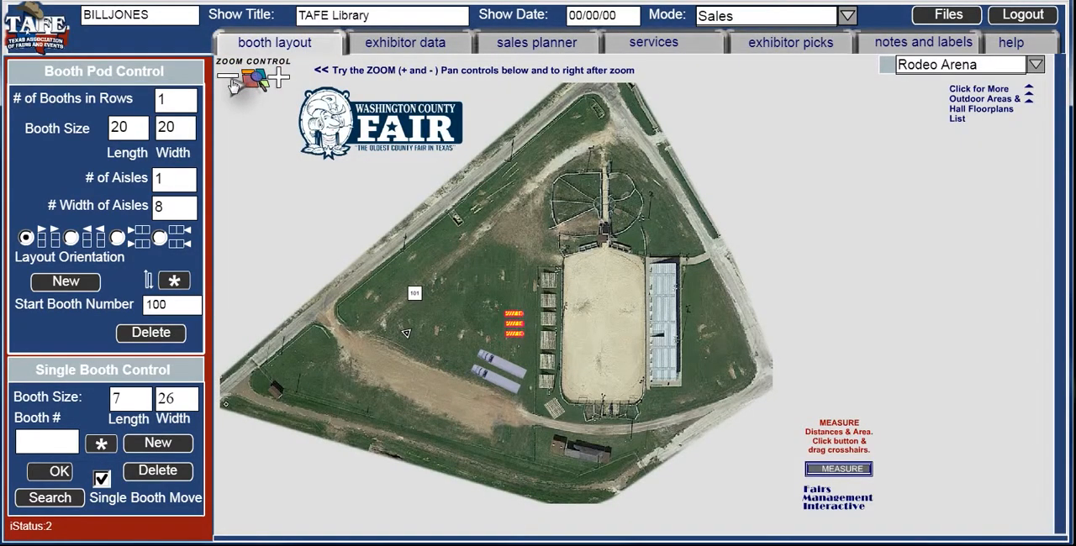
left_click(415, 296)
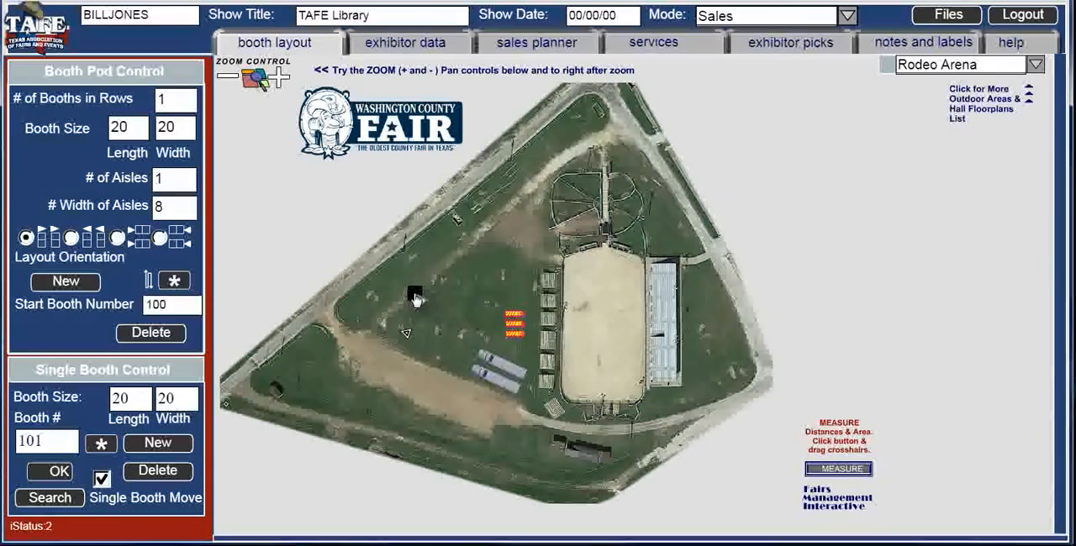
left_click(116, 398)
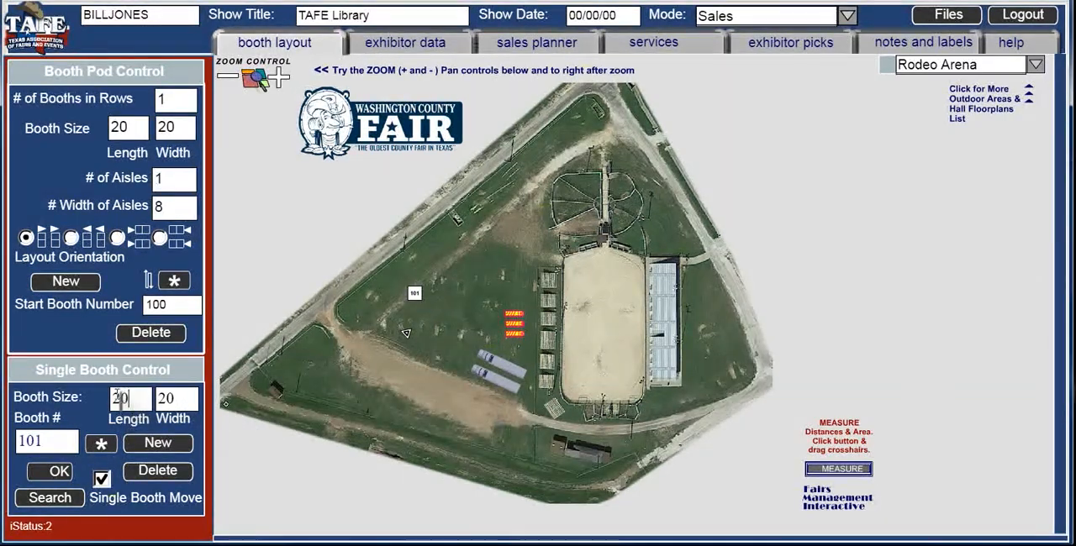
type("120")
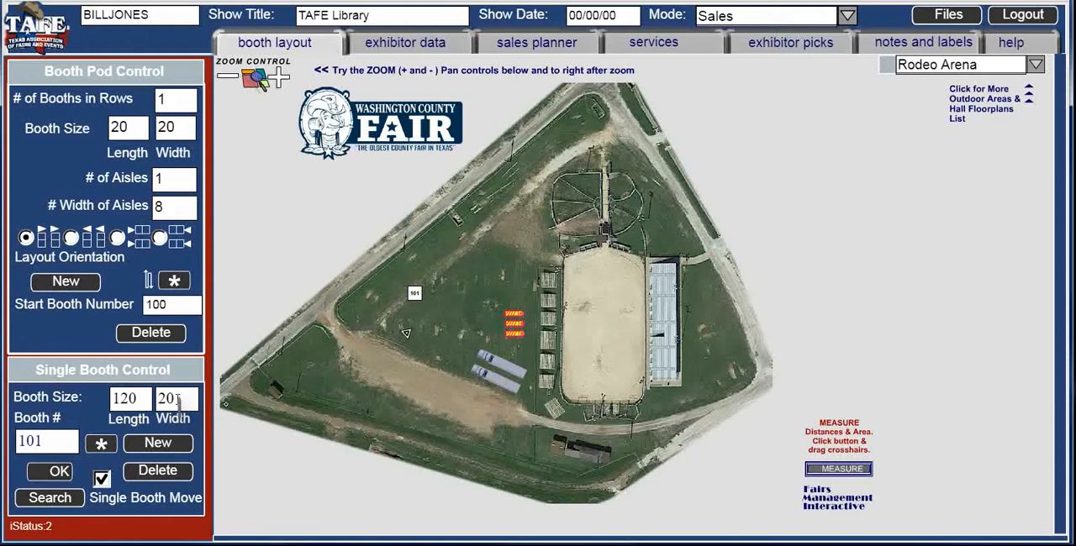
key("Tab")
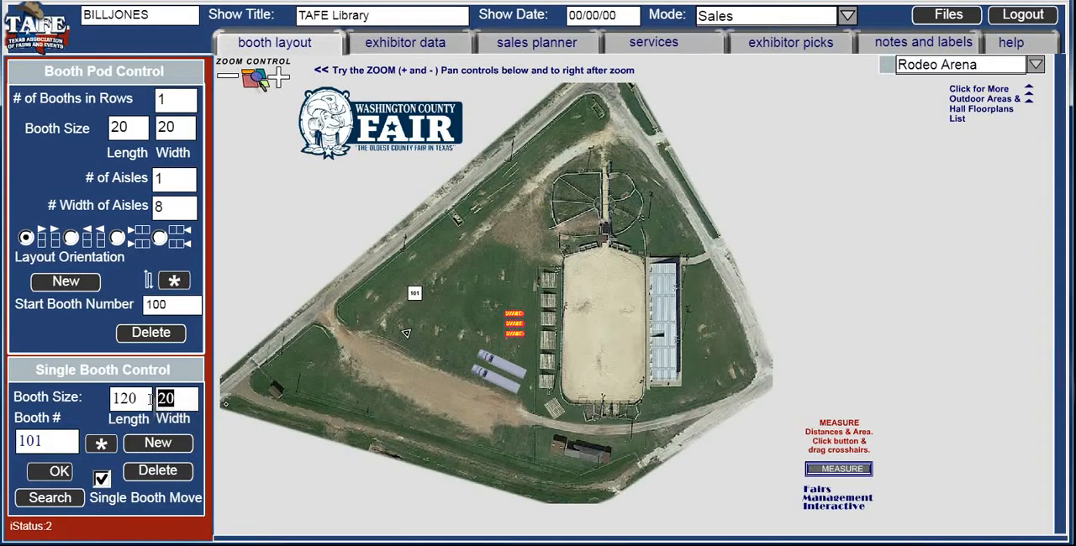
type("120")
left_click_drag(41, 440, 4, 433)
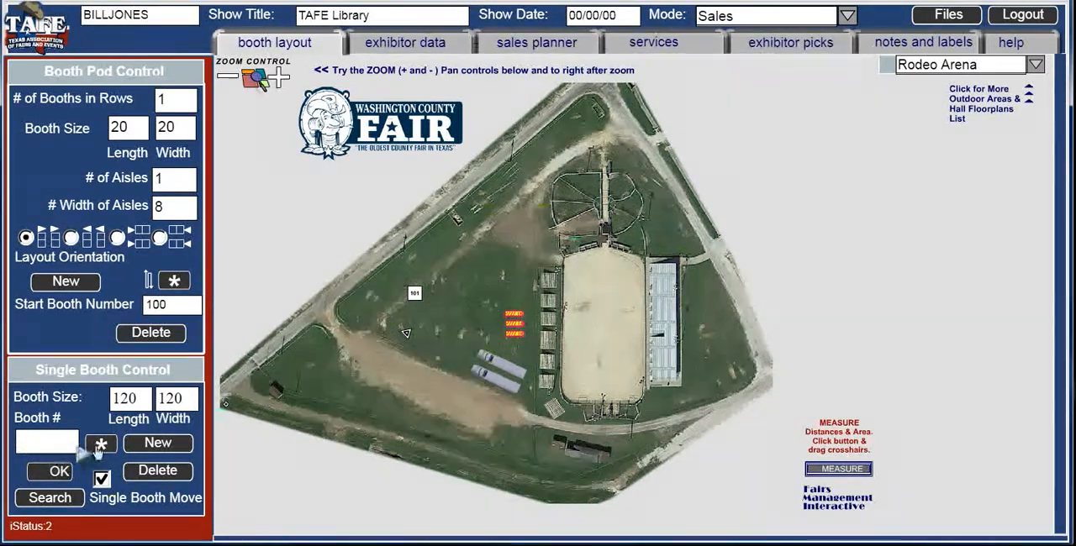
left_click(54, 473)
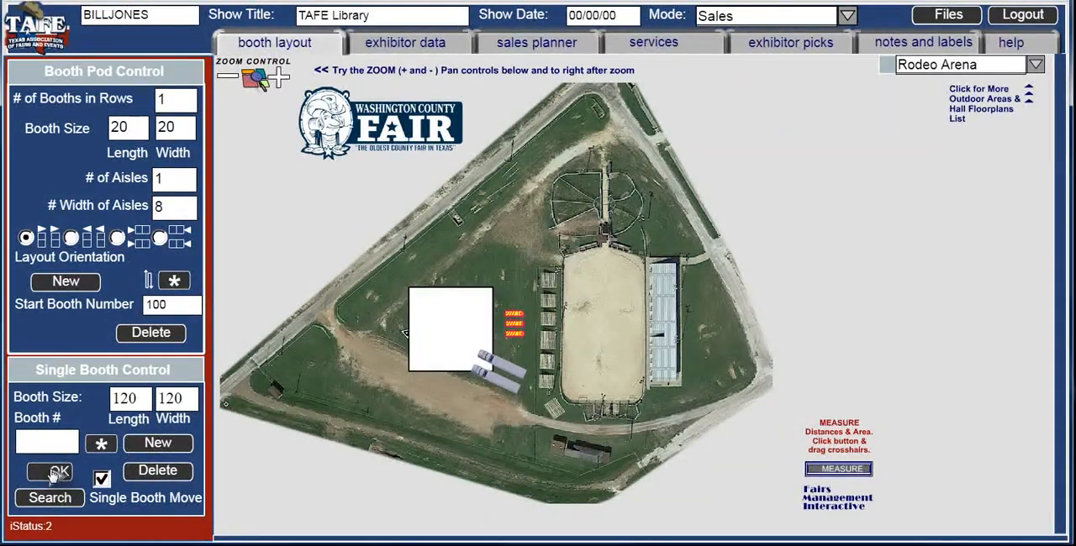
left_click_drag(432, 347, 427, 297)
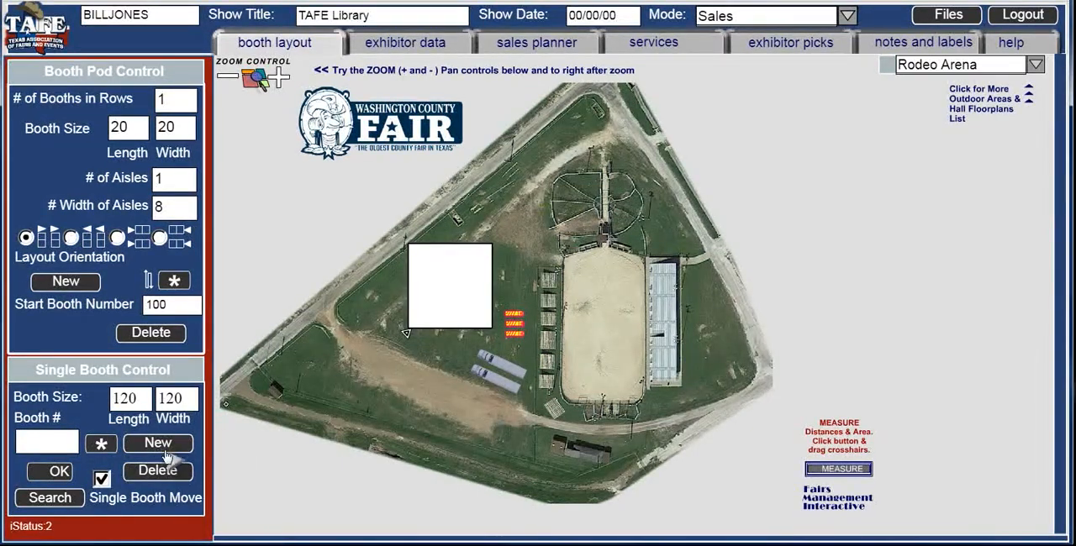
- Change the blank 120 by 120 booth to the 120X120 Sorting Pen icon and shift it slightly south on the grass
left_click(102, 444)
left_click(384, 132)
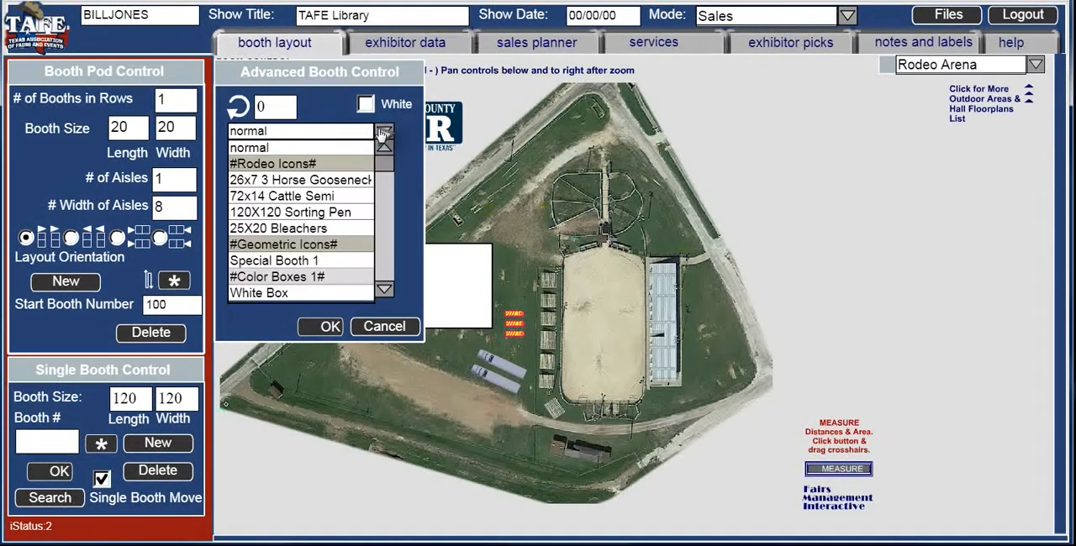
left_click(345, 208)
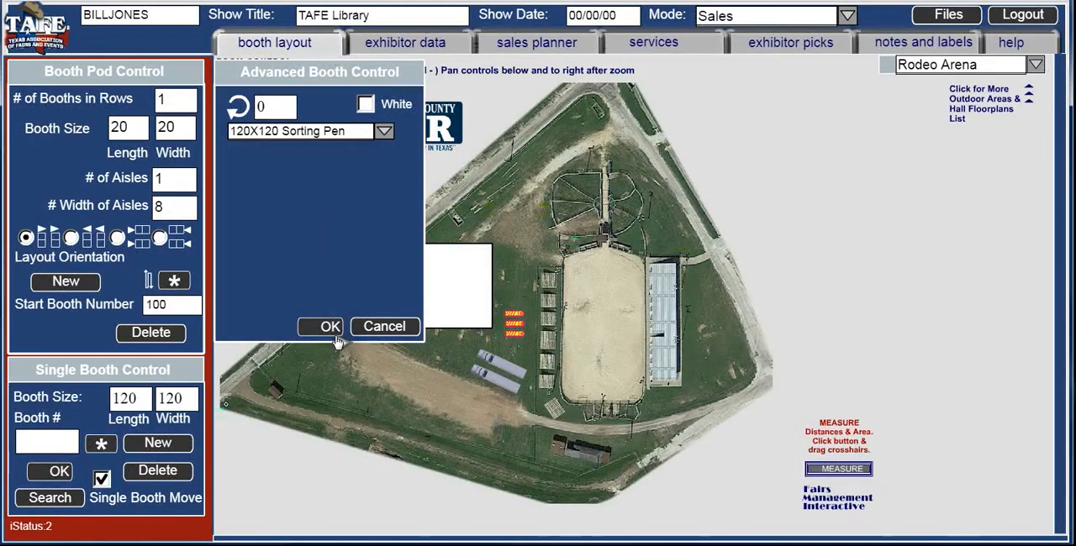
left_click(330, 328)
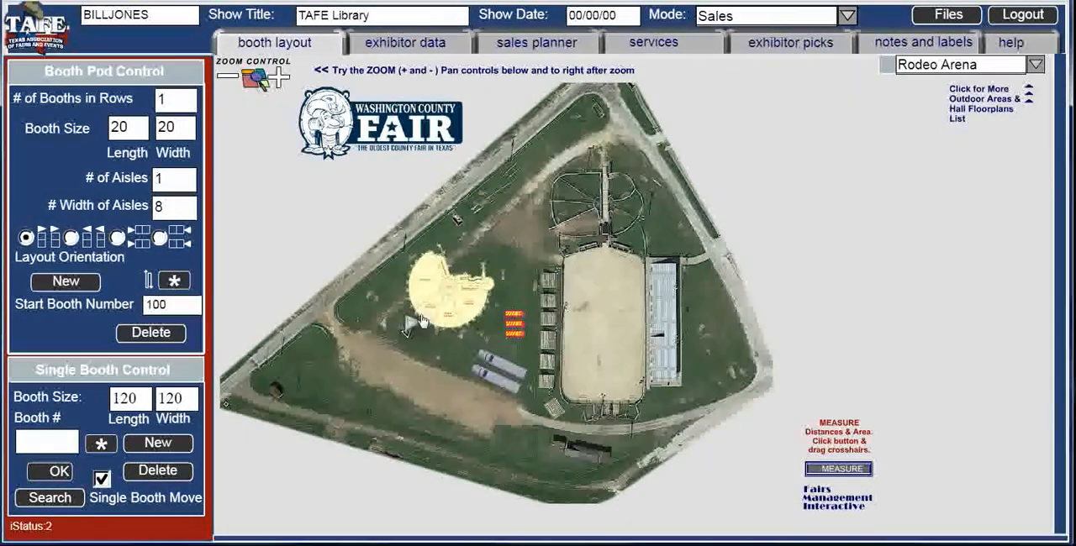
mouse_move(436, 312)
left_mouse_down()
mouse_move(453, 295)
mouse_move(428, 323)
left_mouse_up()
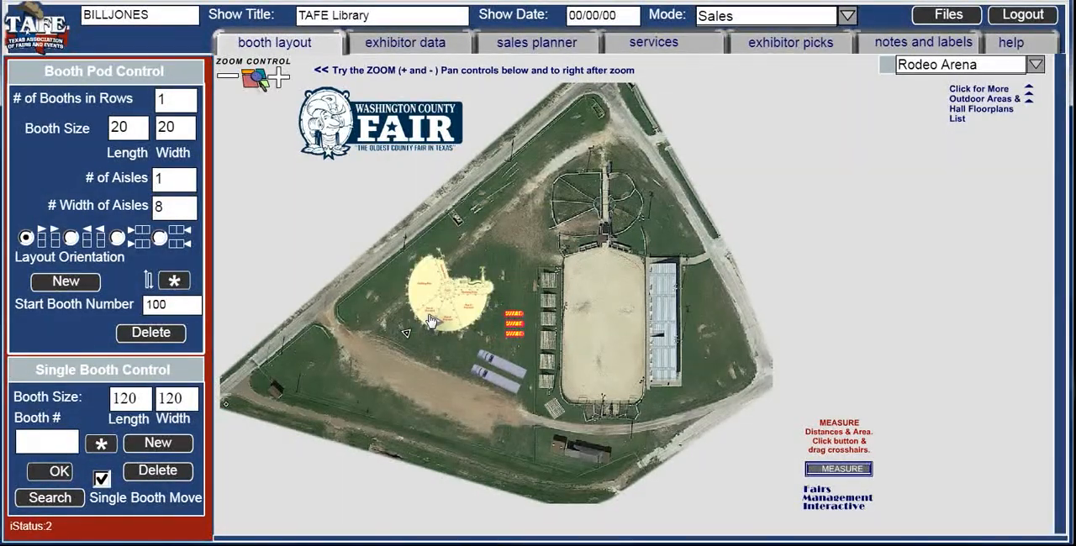
- Examine the sorting pen's labelled pens and alleys up close, along with its placement near the horse trailers, semis and dirt road
left_click(281, 78)
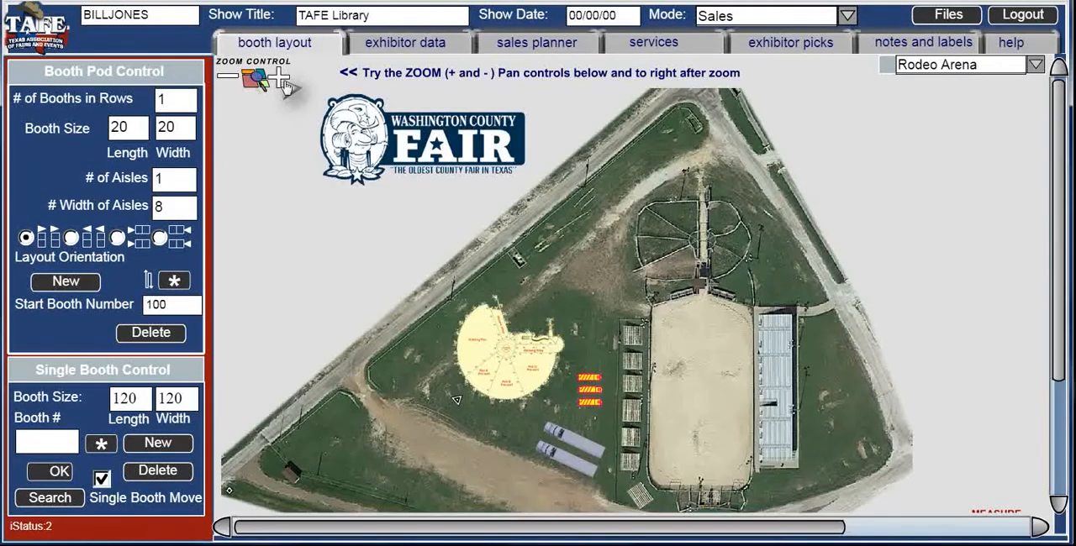
left_click(281, 79)
left_click(281, 78)
left_click(281, 78)
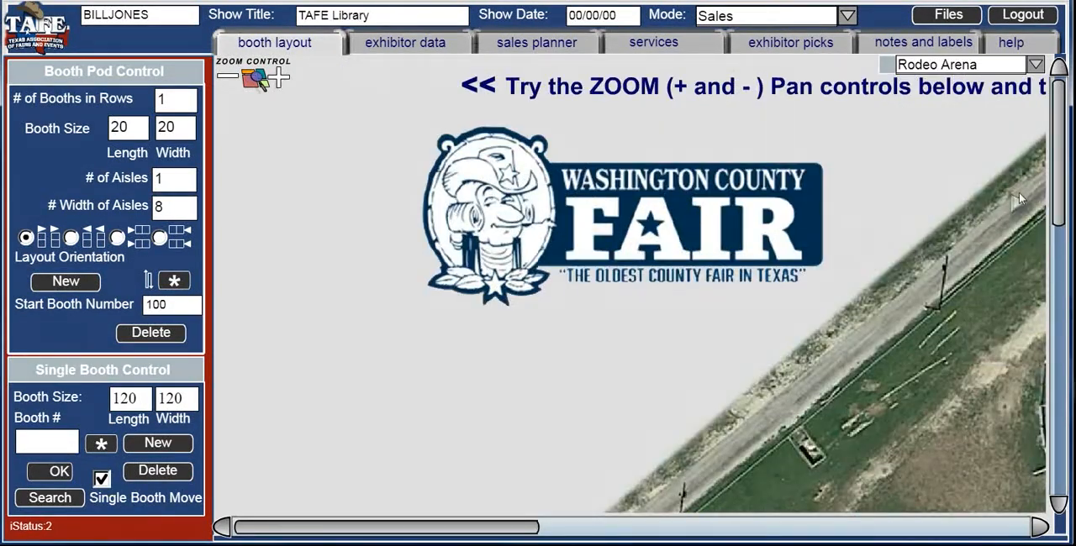
left_click_drag(1057, 185, 1045, 314)
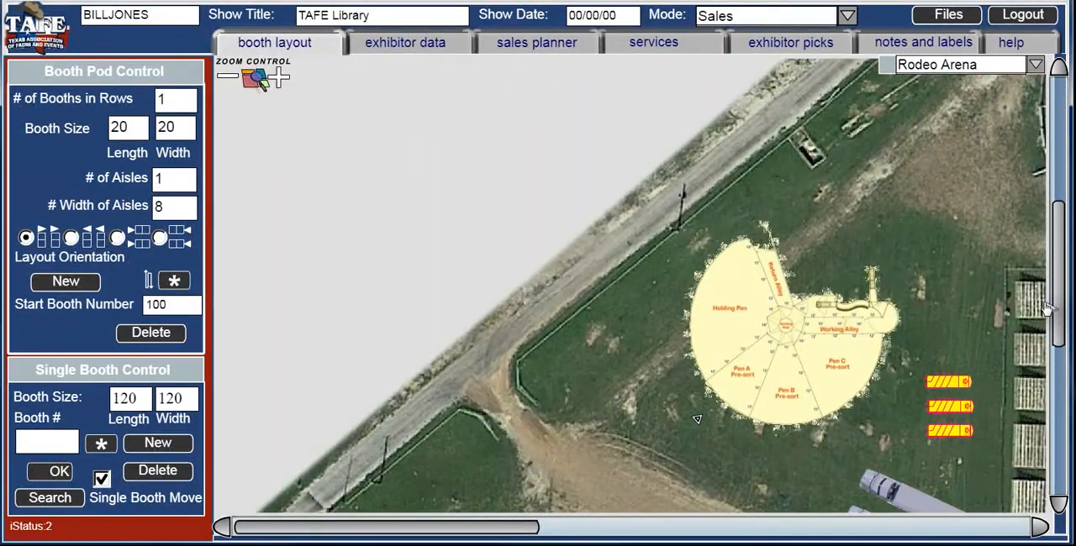
left_click_drag(510, 538, 621, 532)
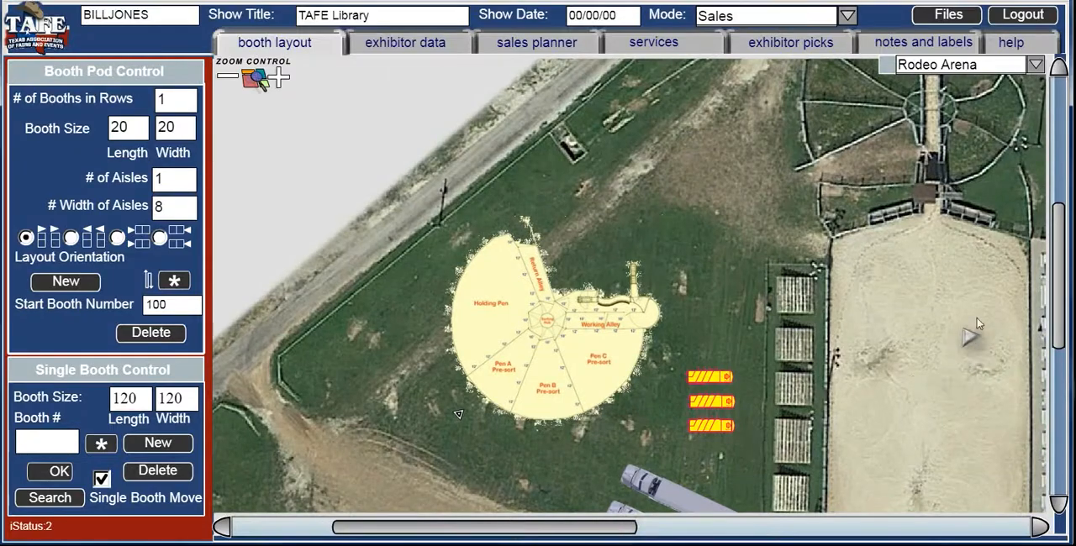
left_click_drag(1061, 319, 1061, 370)
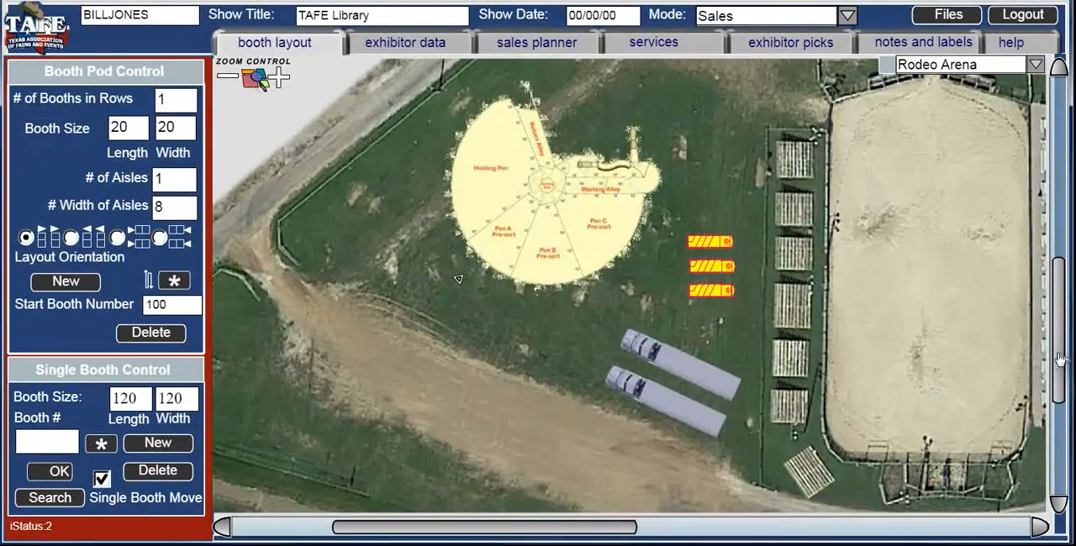
left_click(280, 80)
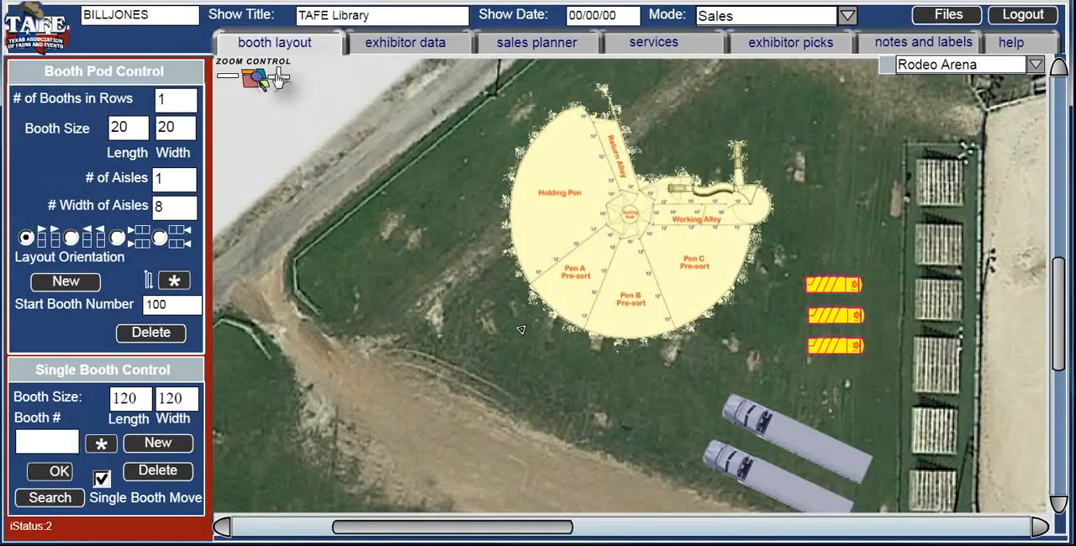
left_click(280, 80)
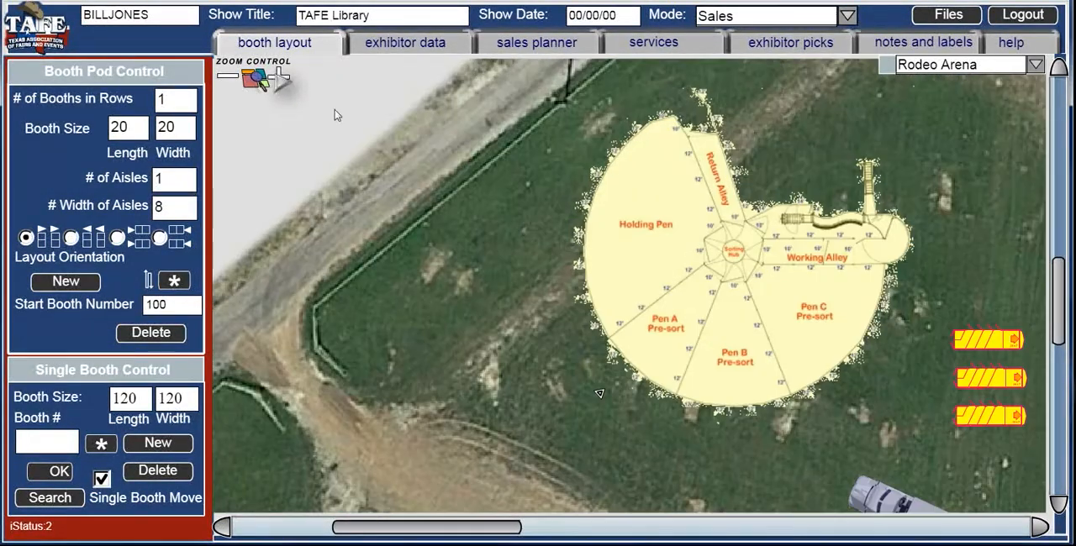
left_click_drag(1058, 313, 1057, 332)
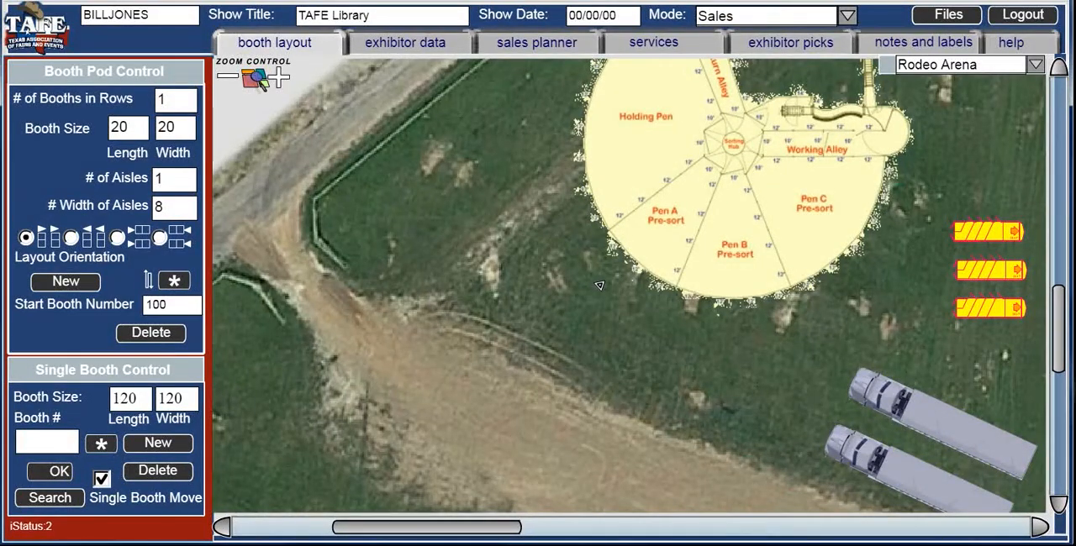
- Switch the floorplan to the North Texas SW Area without saving the changes to the Rodeo Arena
left_click(1036, 65)
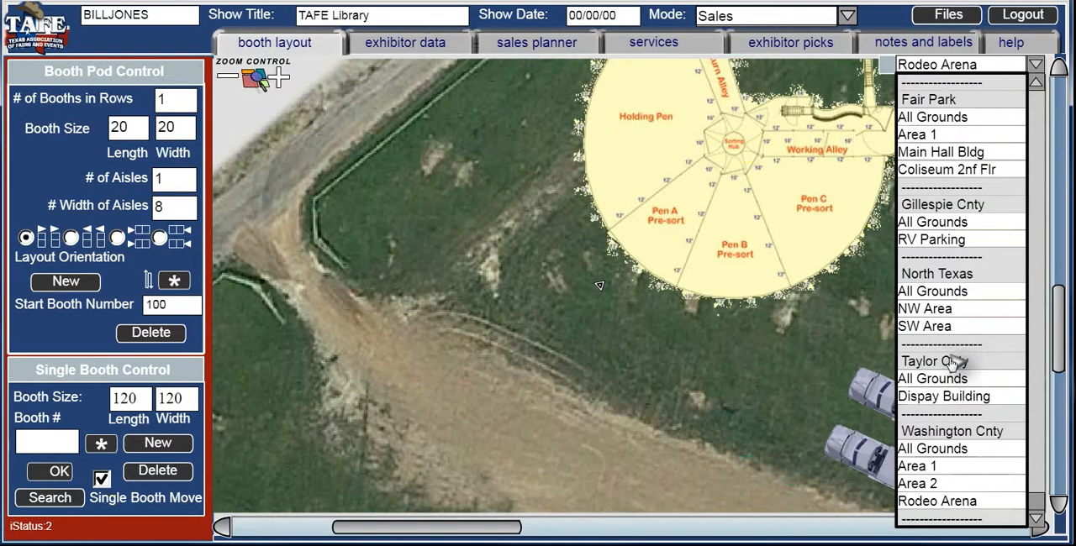
left_click(933, 328)
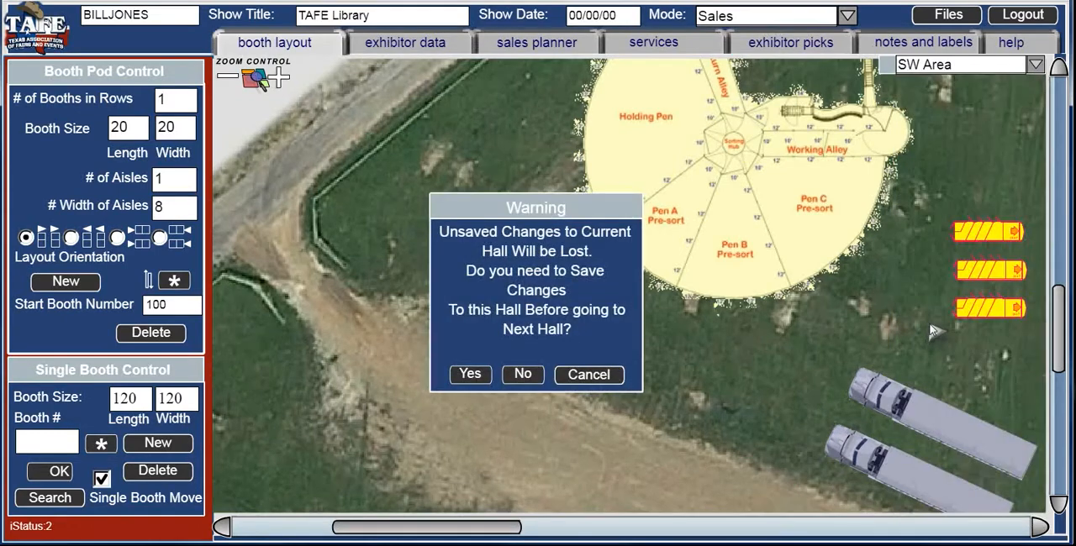
left_click(523, 378)
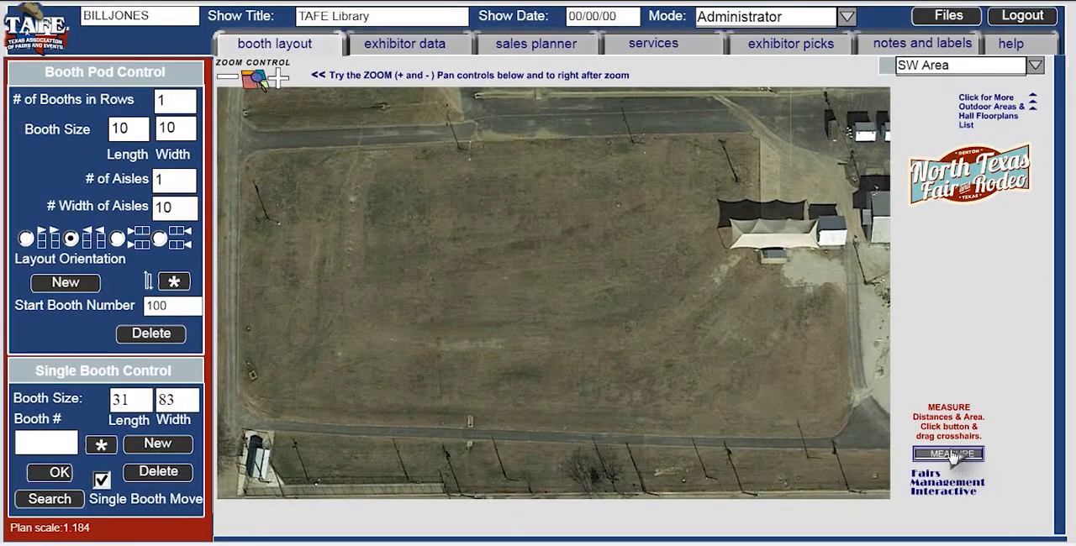
- Measure the open field along its north edge, its west edge and diagonally to the southeast corner, and close the measuring tool
left_click(950, 454)
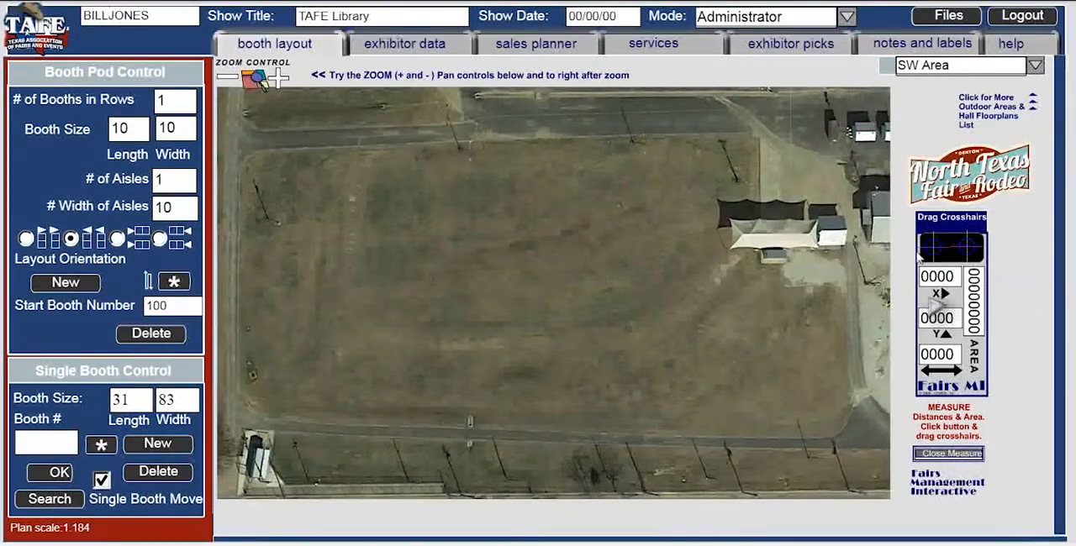
left_click_drag(931, 250, 255, 158)
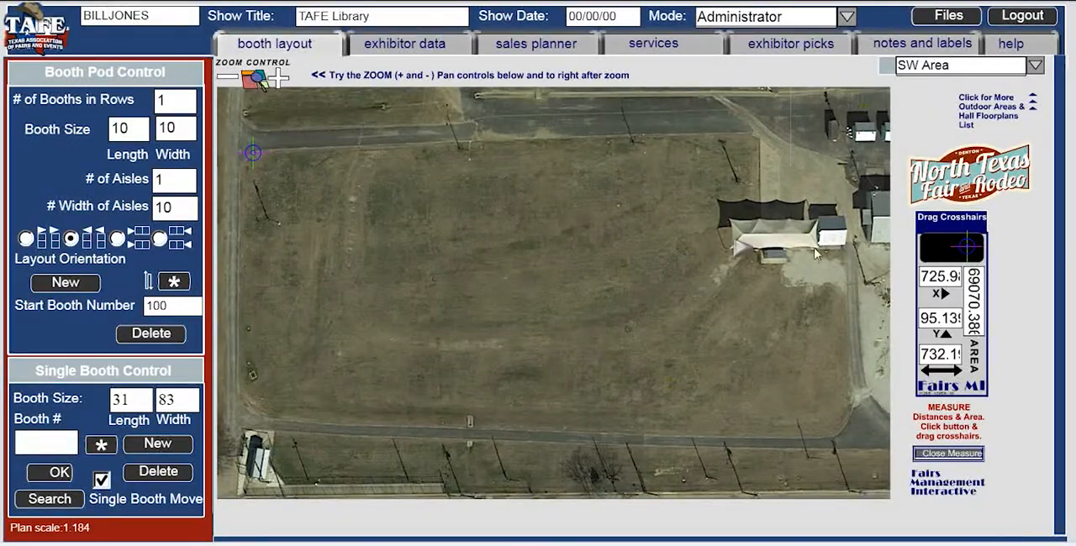
left_click_drag(966, 251, 757, 140)
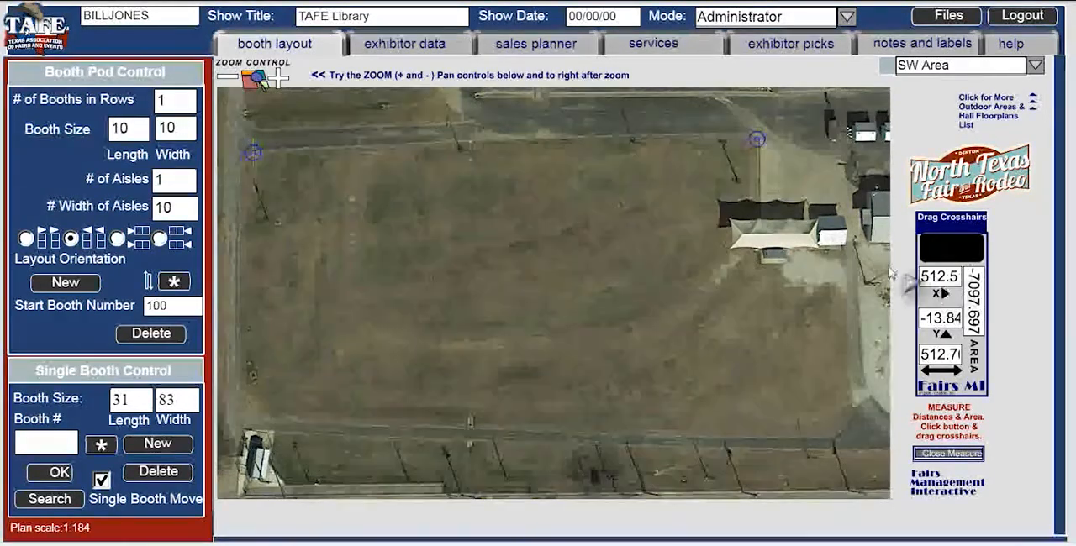
left_click_drag(758, 140, 247, 398)
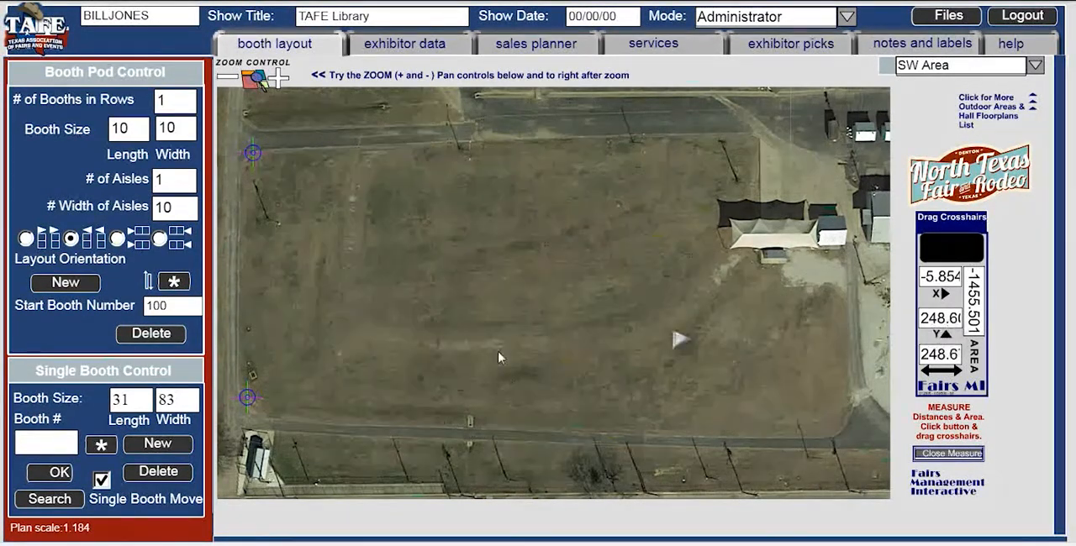
left_click_drag(247, 397, 818, 430)
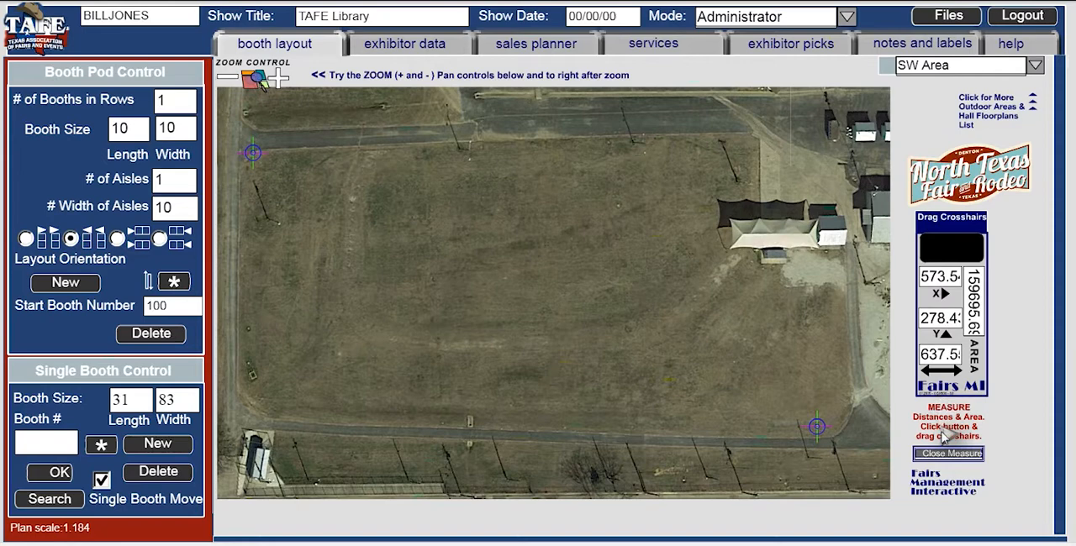
left_click(941, 455)
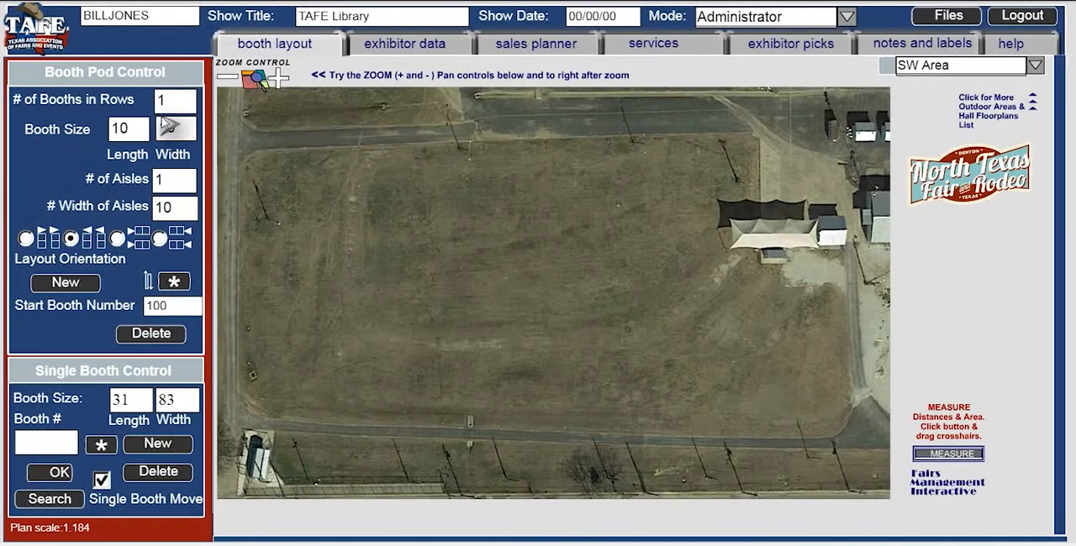
- Create a booth pod of 20 booths per row, sized 18 by 7, with 4 aisles 30 wide in horizontal rows along the field's west side
left_click_drag(128, 129, 102, 130)
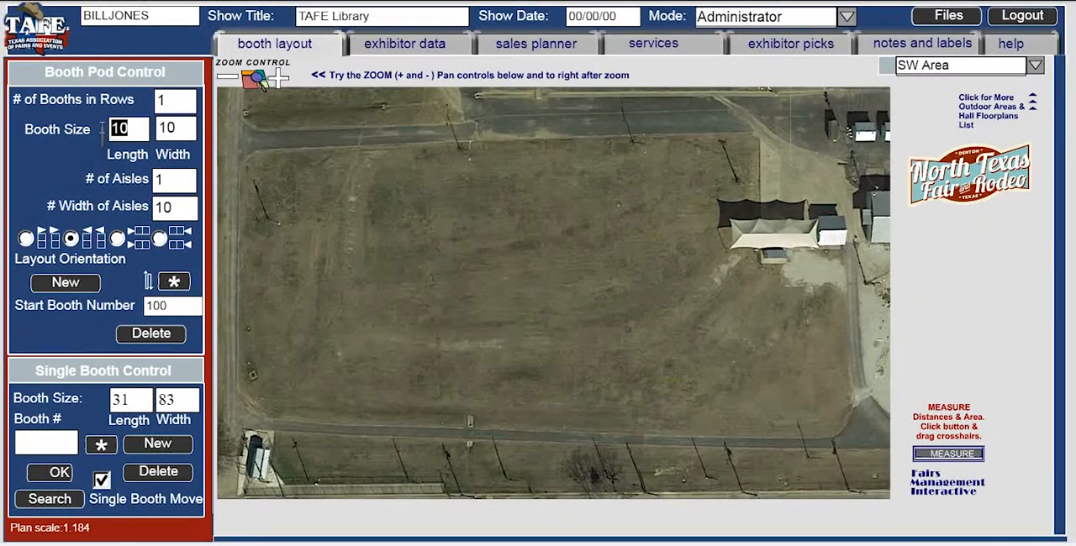
type("18")
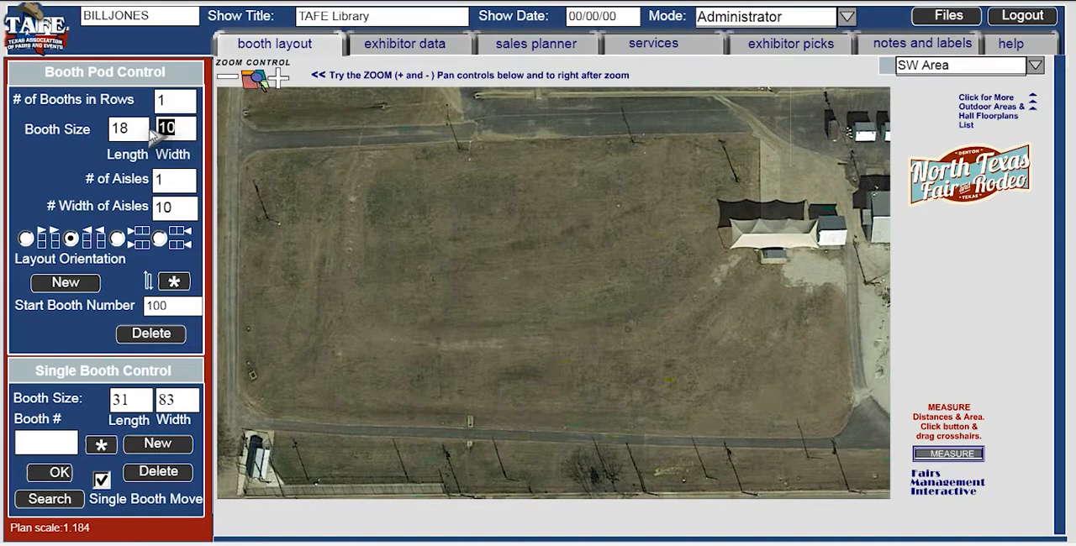
type("7")
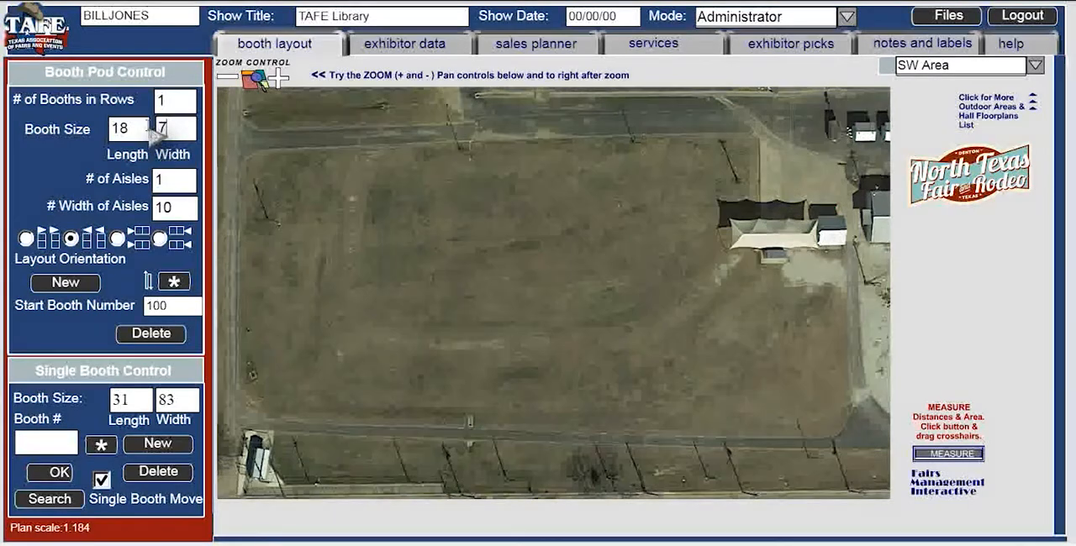
type("20")
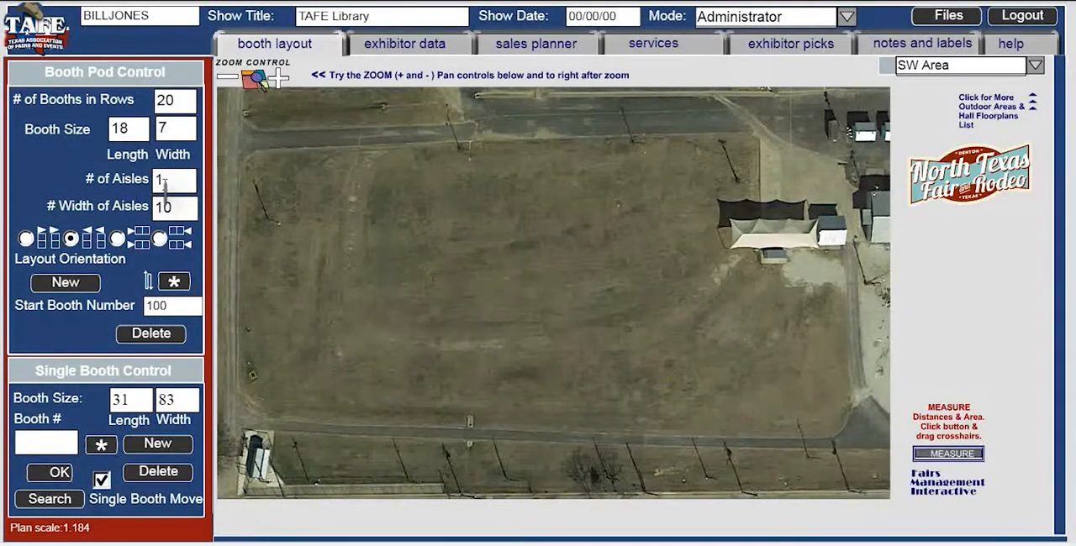
type("4")
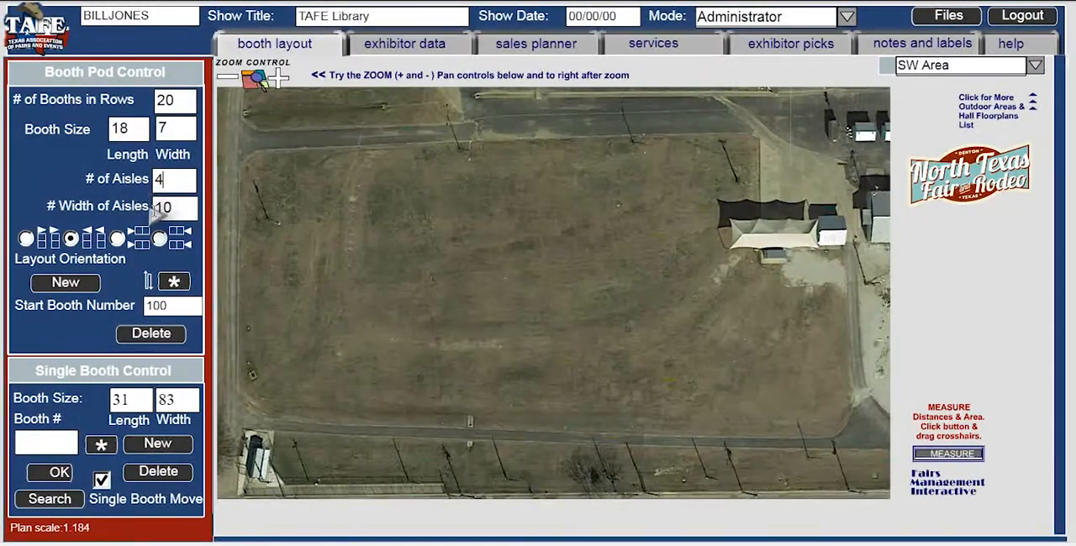
left_click(165, 209)
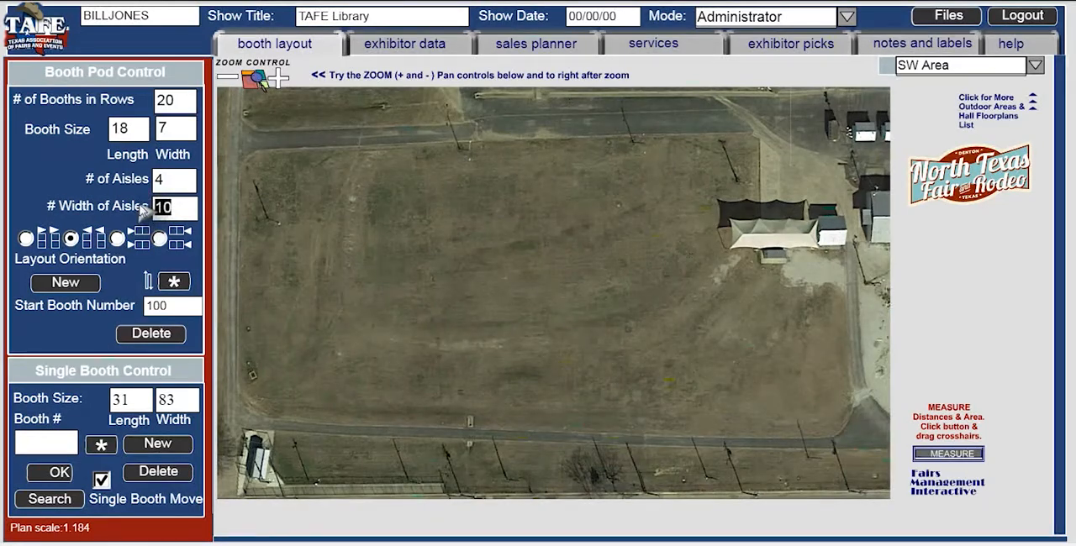
type("30")
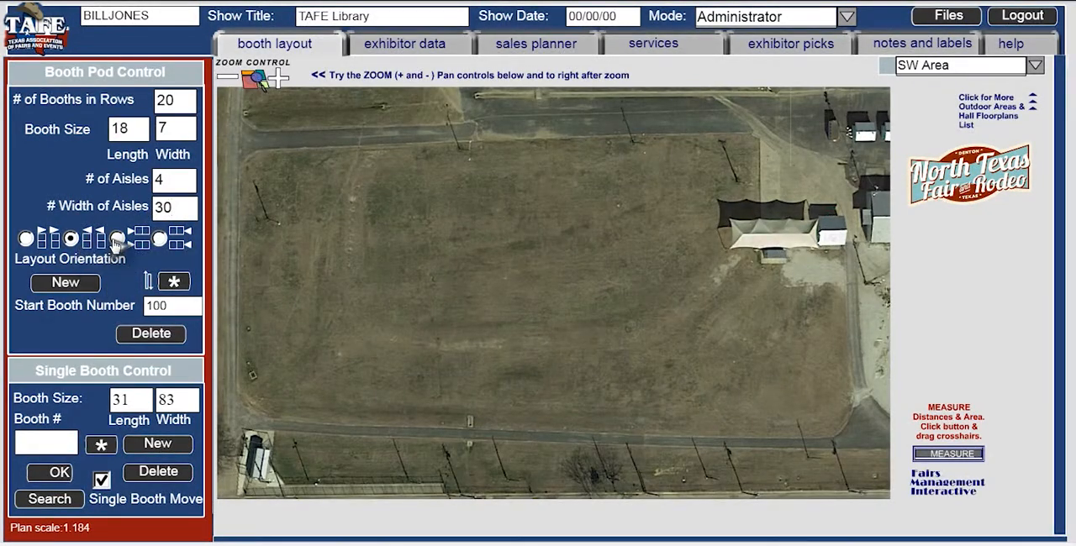
left_click(91, 285)
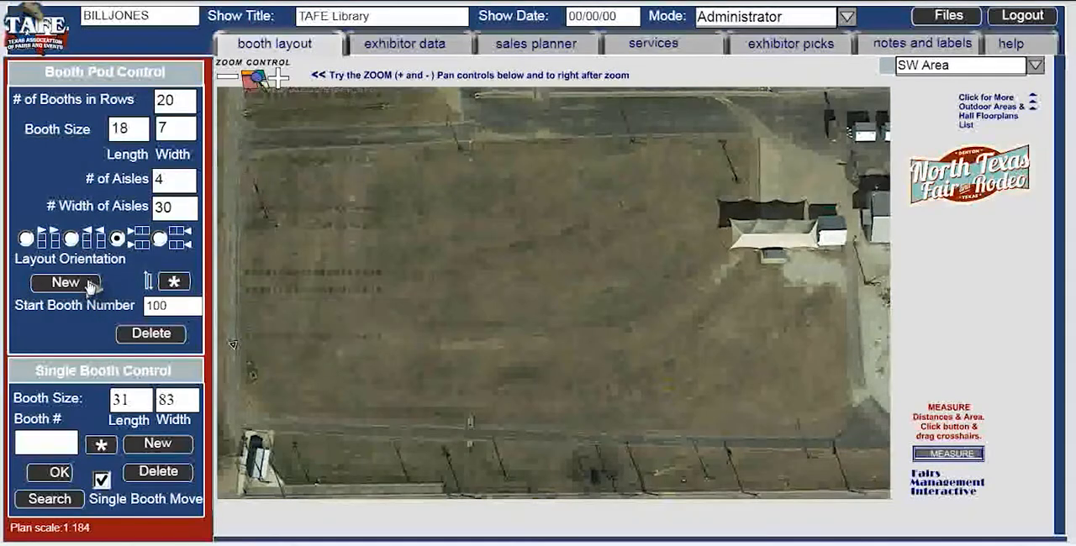
left_click_drag(229, 354, 249, 416)
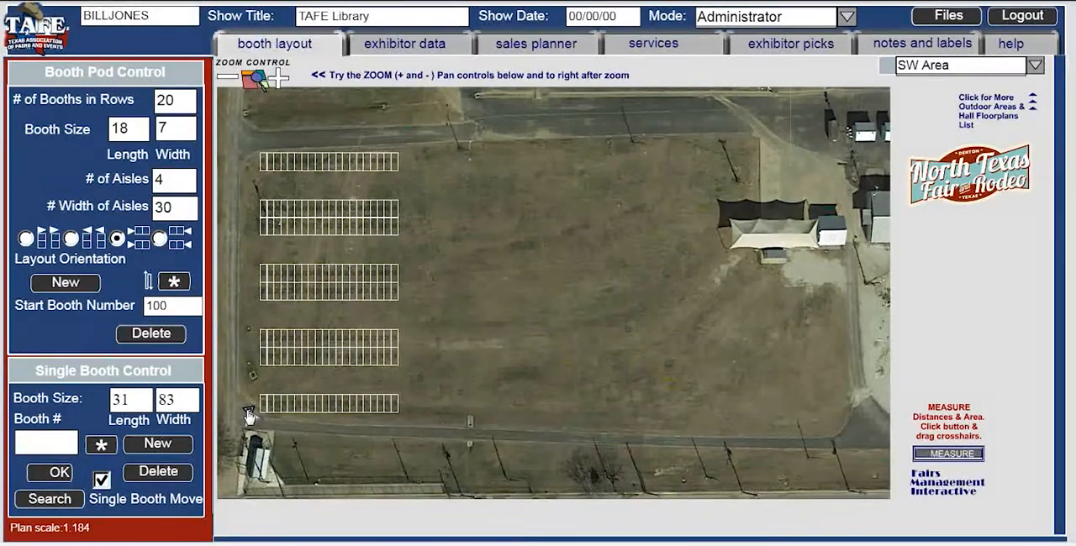
- Check the number of the first pod's southeast end booth and add a second matching pod east of it, starting at booth number 140
left_click(393, 405)
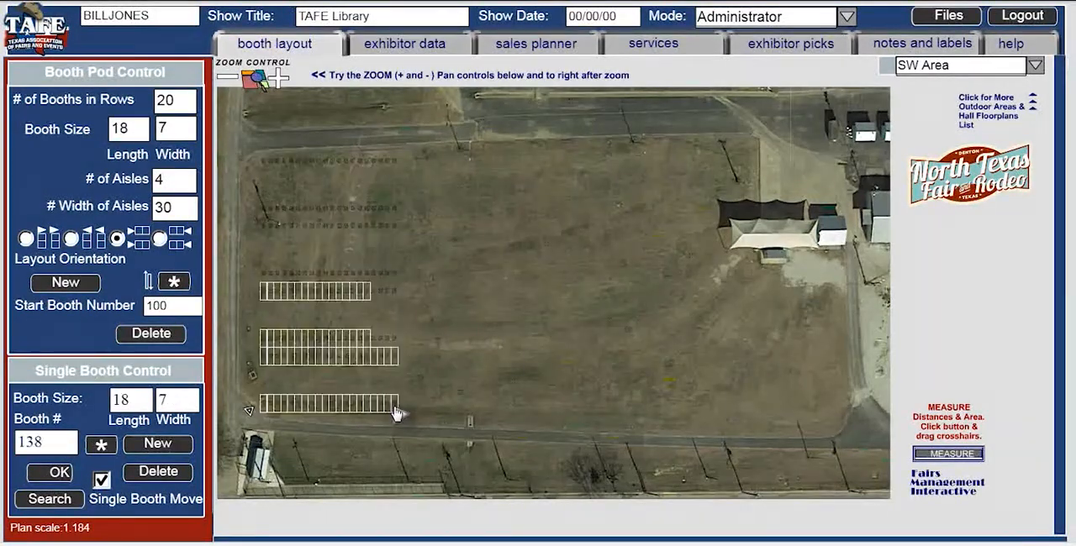
left_click(47, 446)
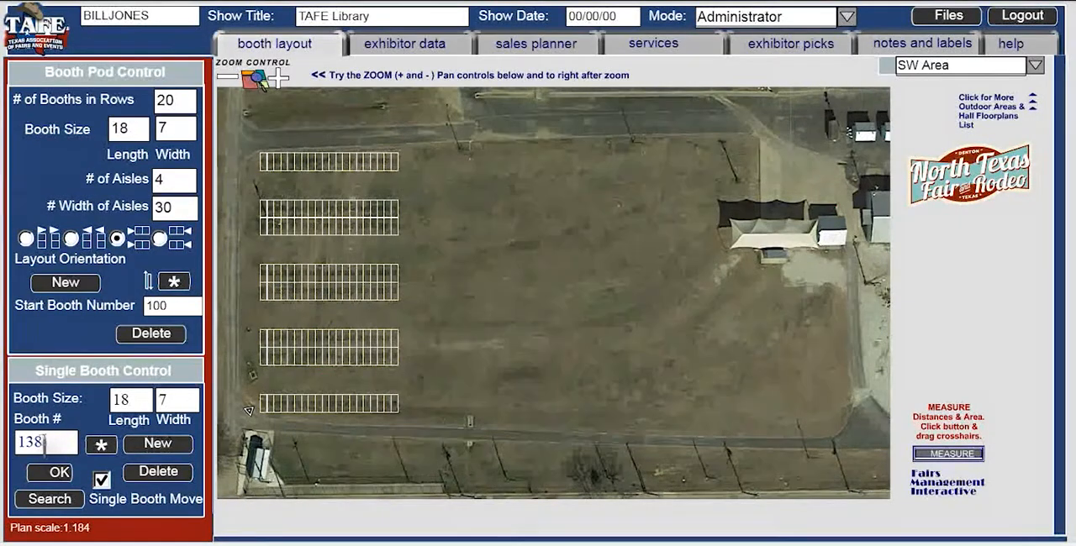
double_click(156, 306)
type("140")
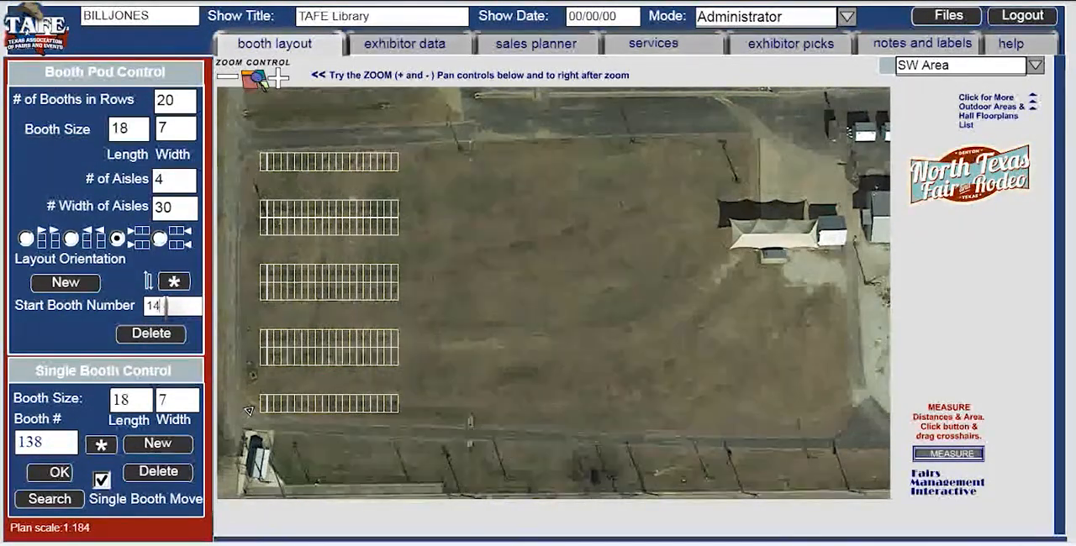
left_click(59, 284)
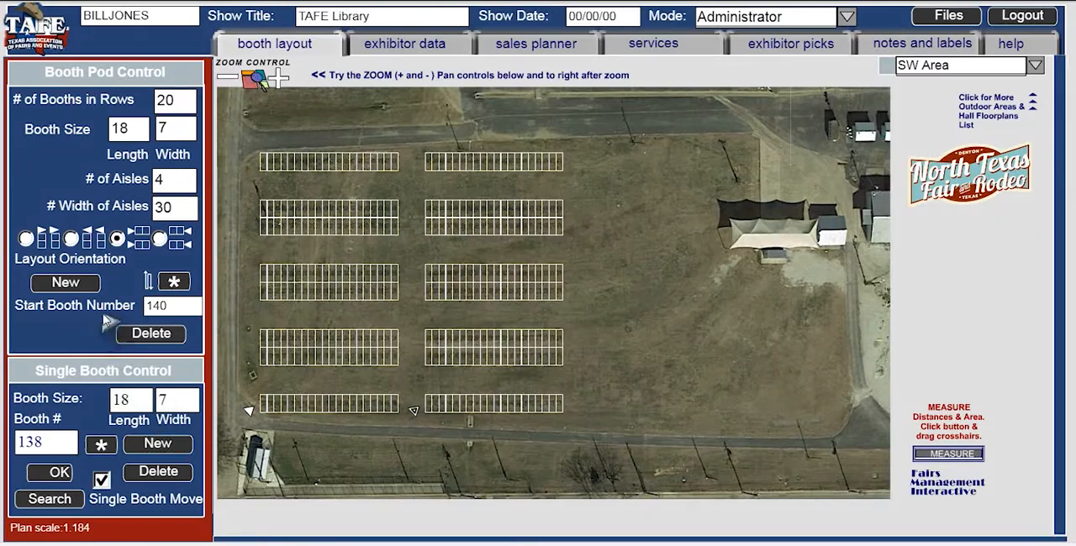
- Check the number of the second pod's southeast end booth and add a third matching pod east of it, starting at booth number 180
left_click(561, 408)
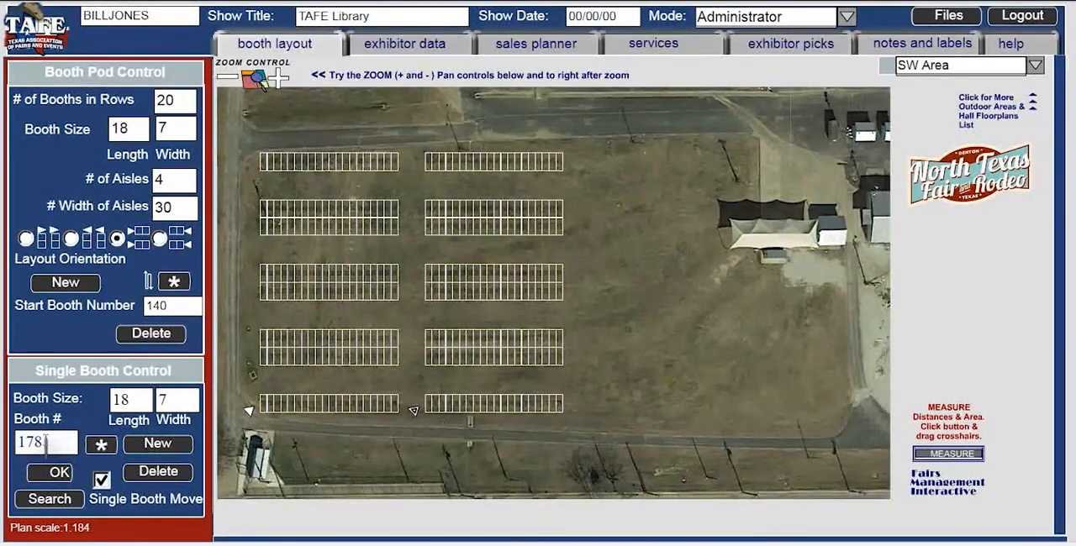
double_click(170, 307)
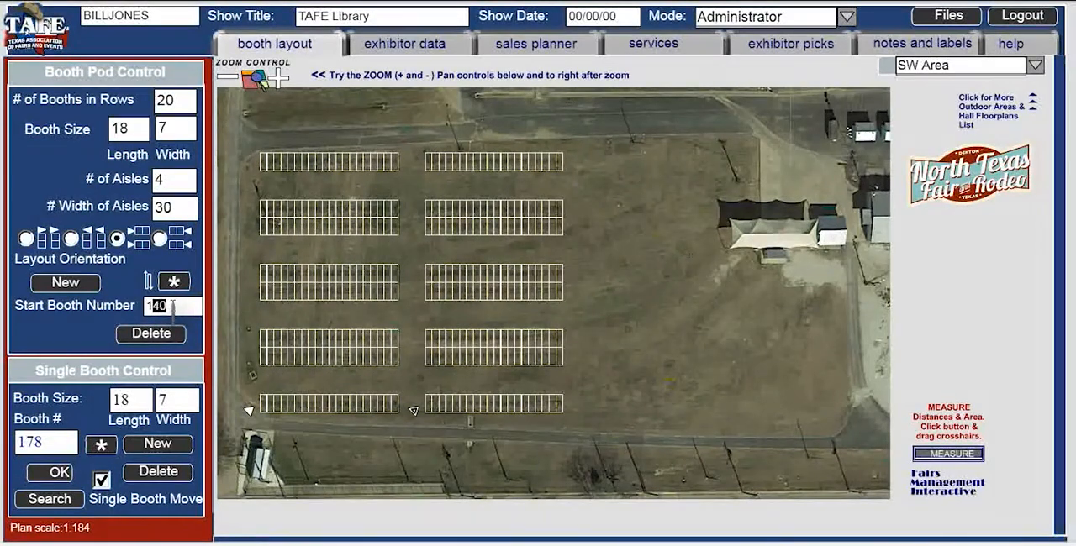
type("180")
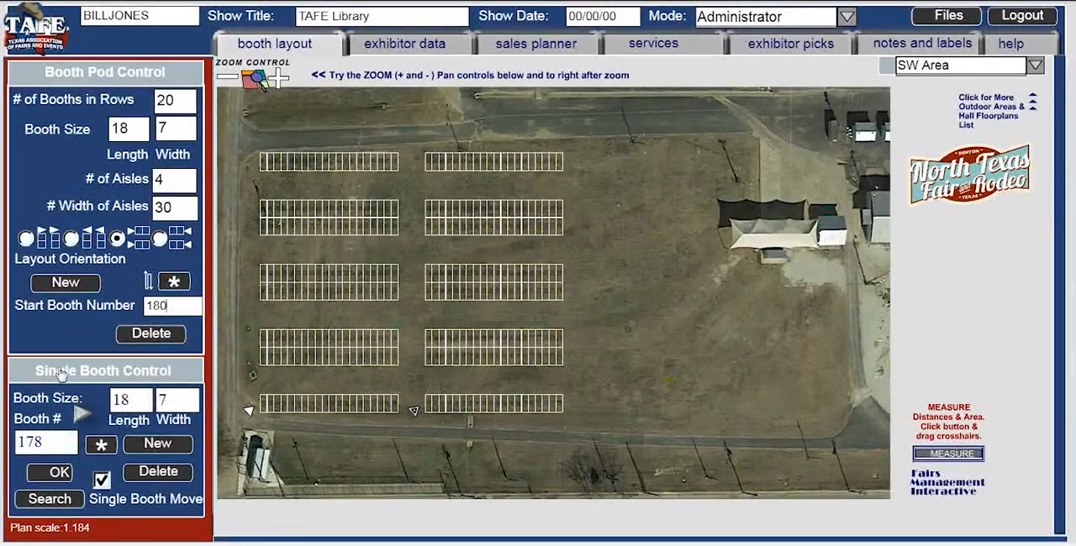
left_click(66, 283)
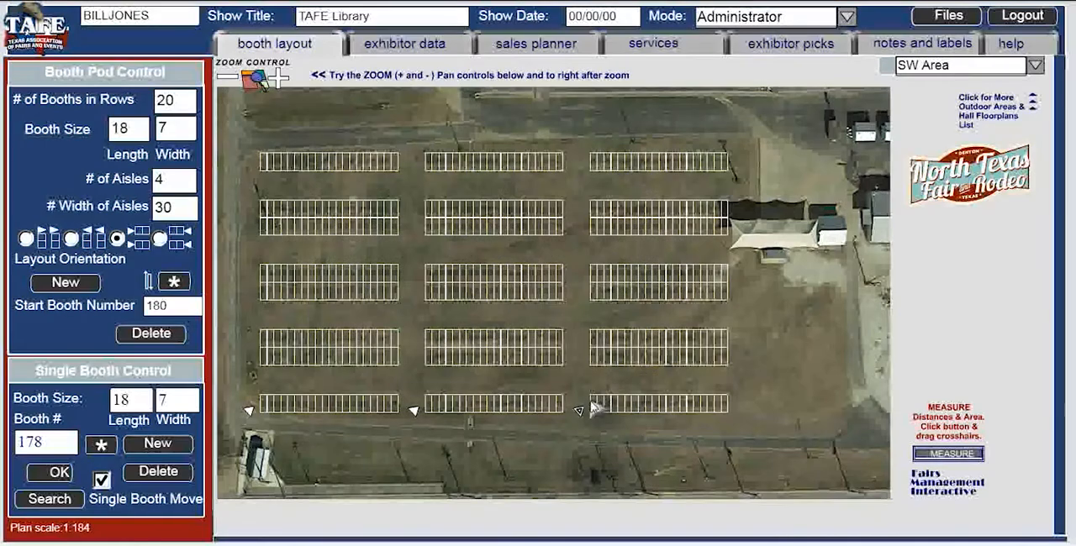
- Delete the east end booths in the third pod's second and third blocks from the north, clearing the tent structure and the space beside it
left_click(723, 219)
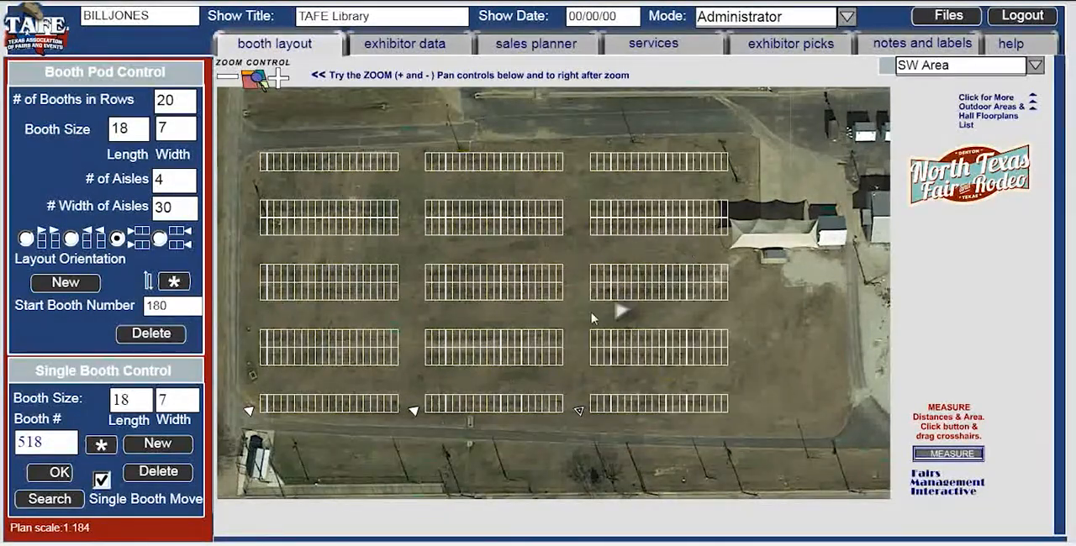
left_click(720, 225)
left_click(183, 473)
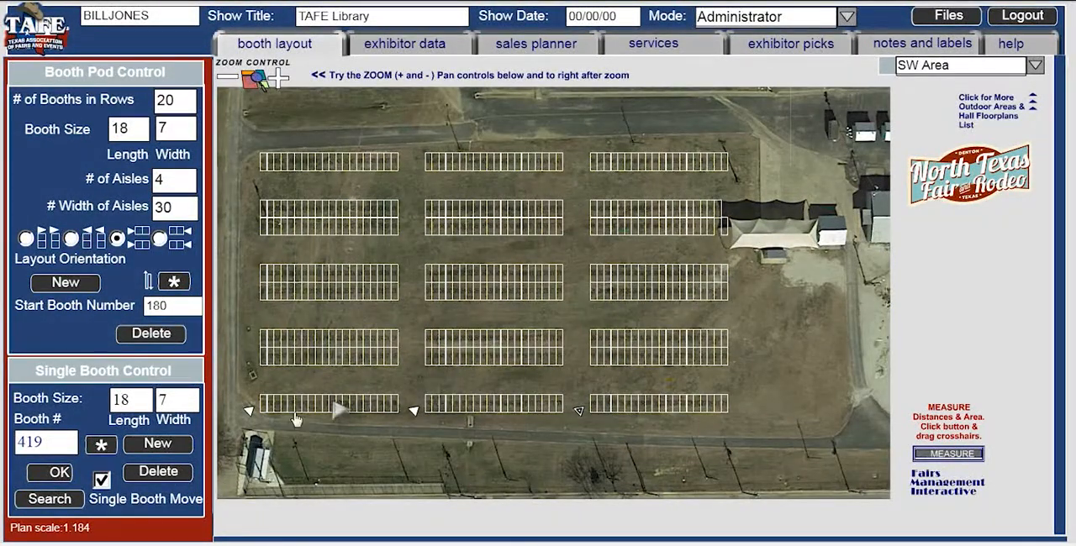
left_click(715, 214)
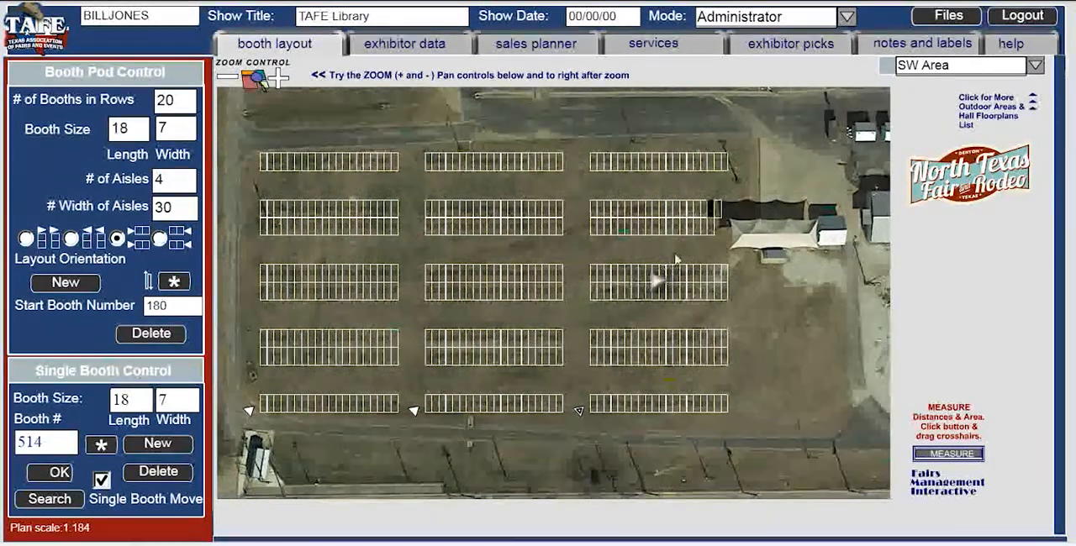
left_click(721, 217)
left_click(158, 472)
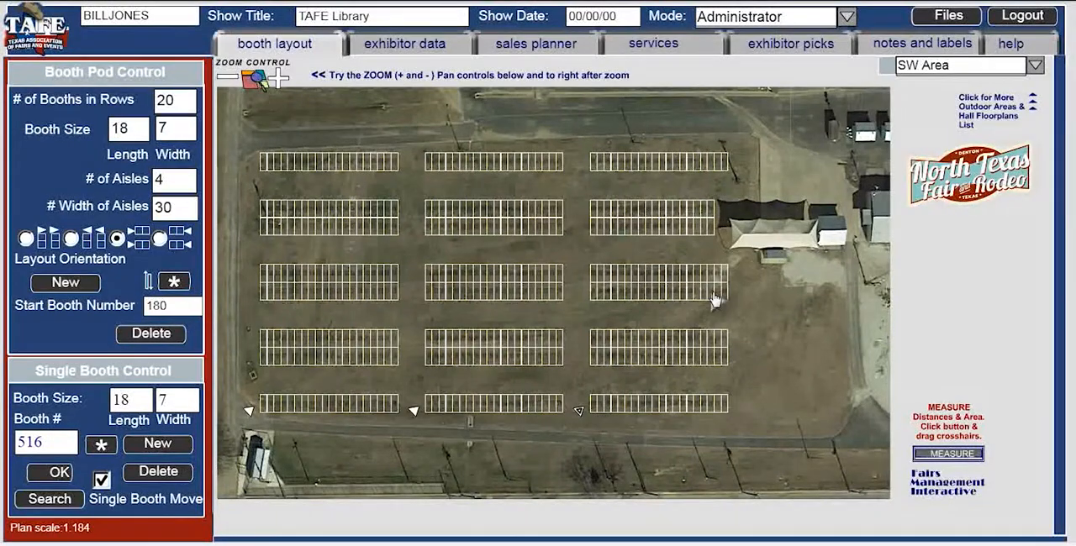
left_click(725, 280)
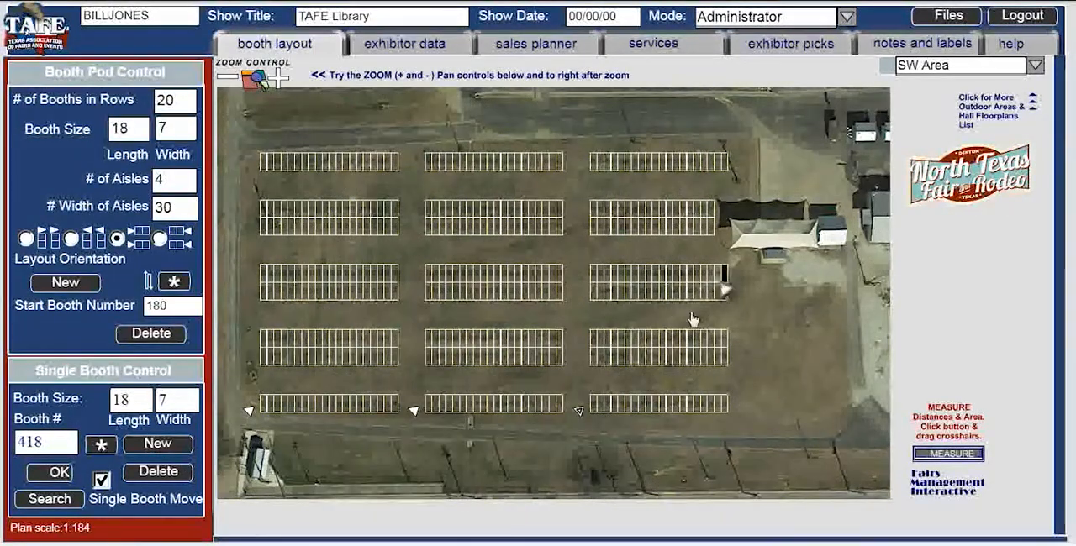
left_click(183, 475)
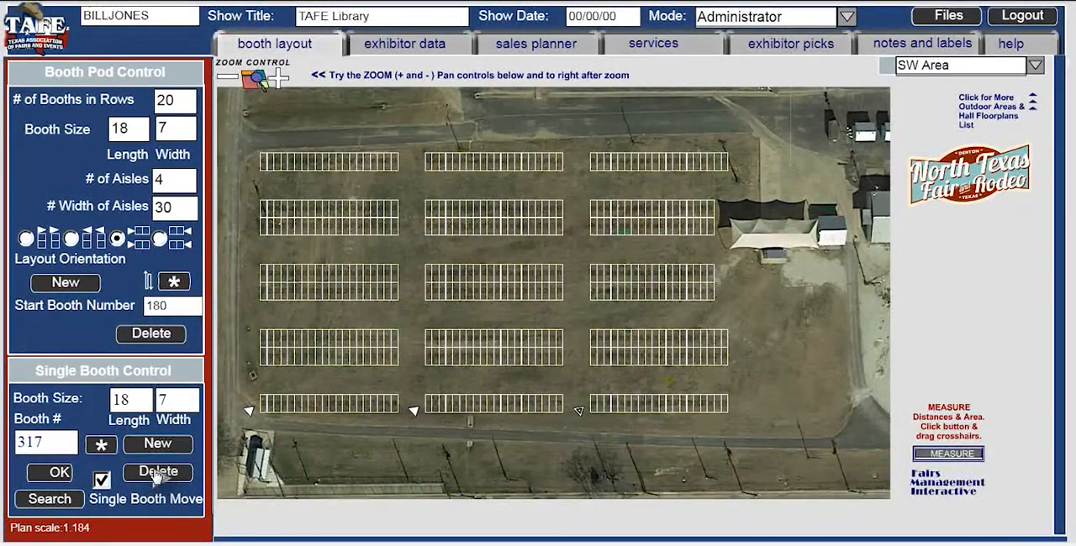
- Examine the booth numbering of the pods up close, starting with the northwest rows
left_click(282, 81)
left_click(280, 80)
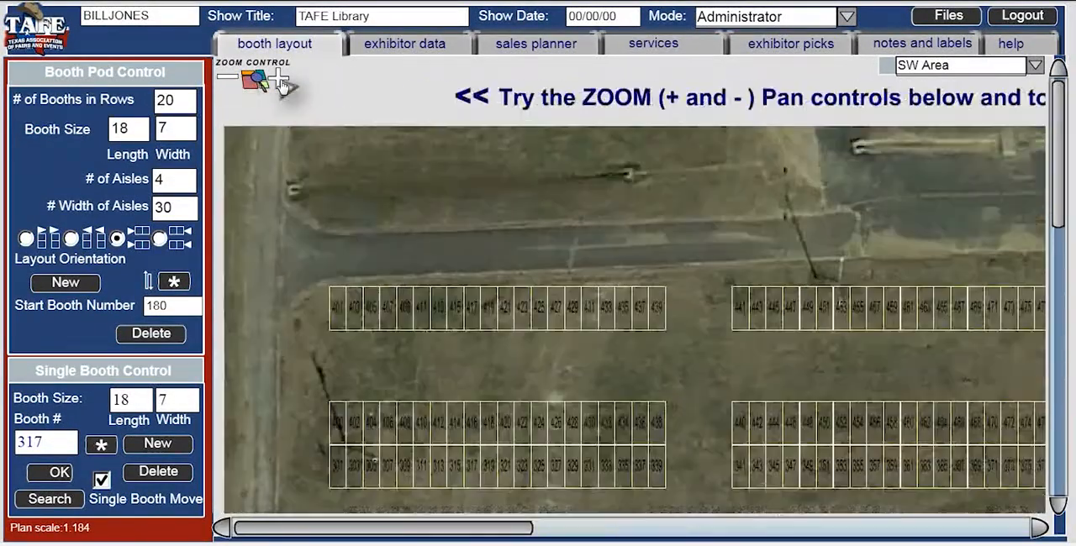
left_click(280, 80)
left_click(280, 80)
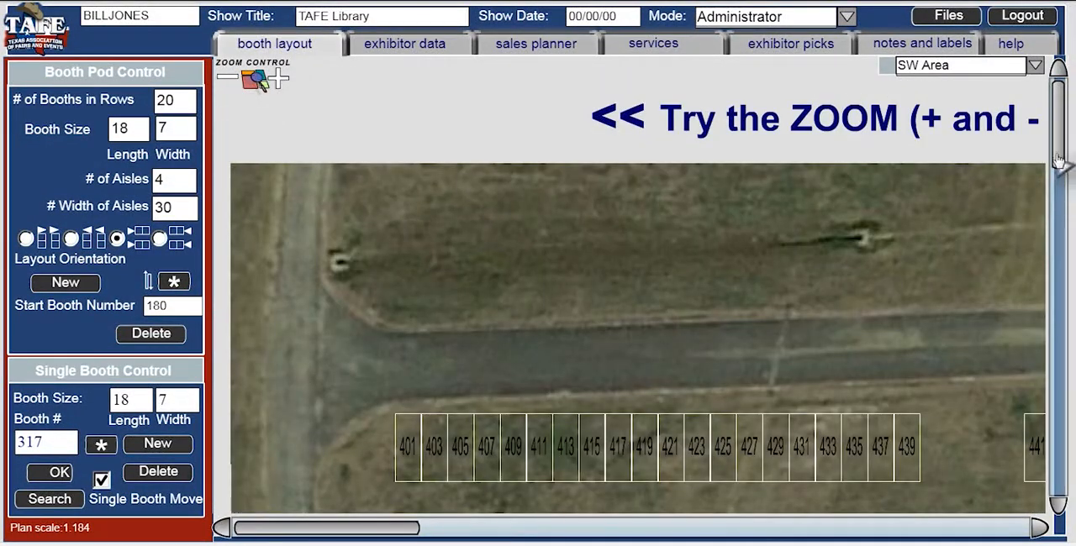
left_click_drag(1058, 168, 1058, 246)
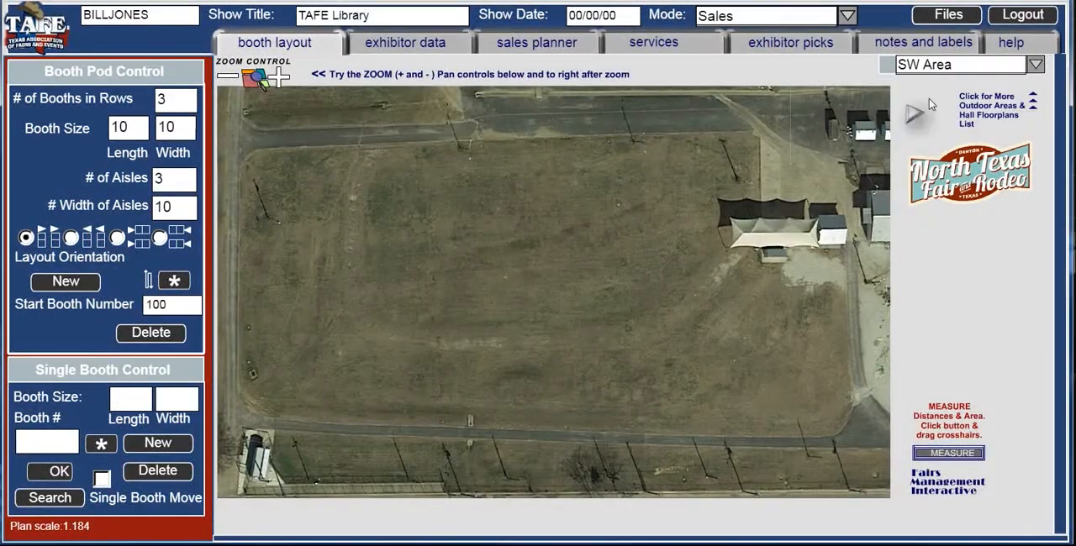
- Switch the floorplan to Coliseum 2nf Flr under Fair Park
left_click(1035, 65)
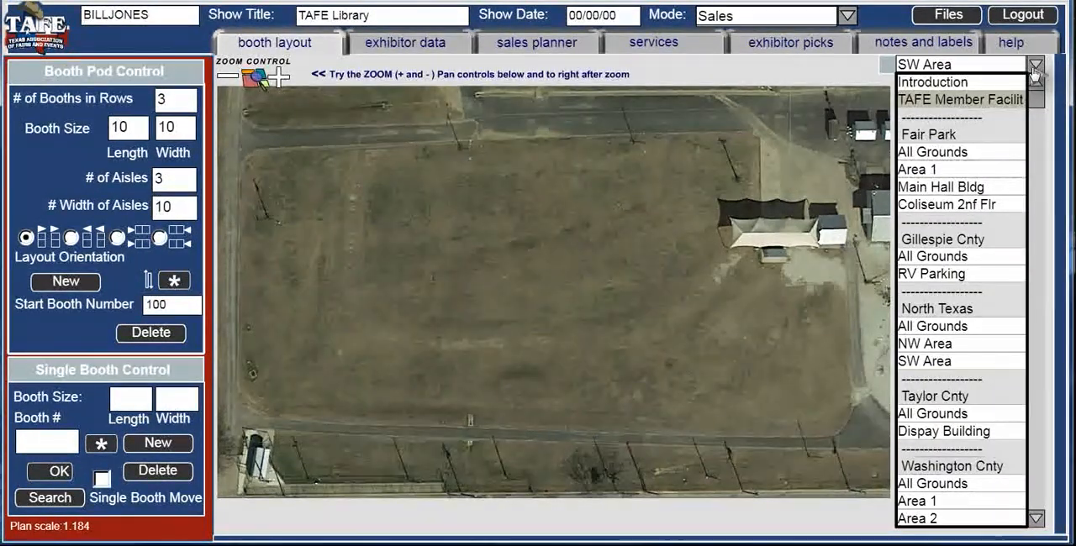
left_click(958, 205)
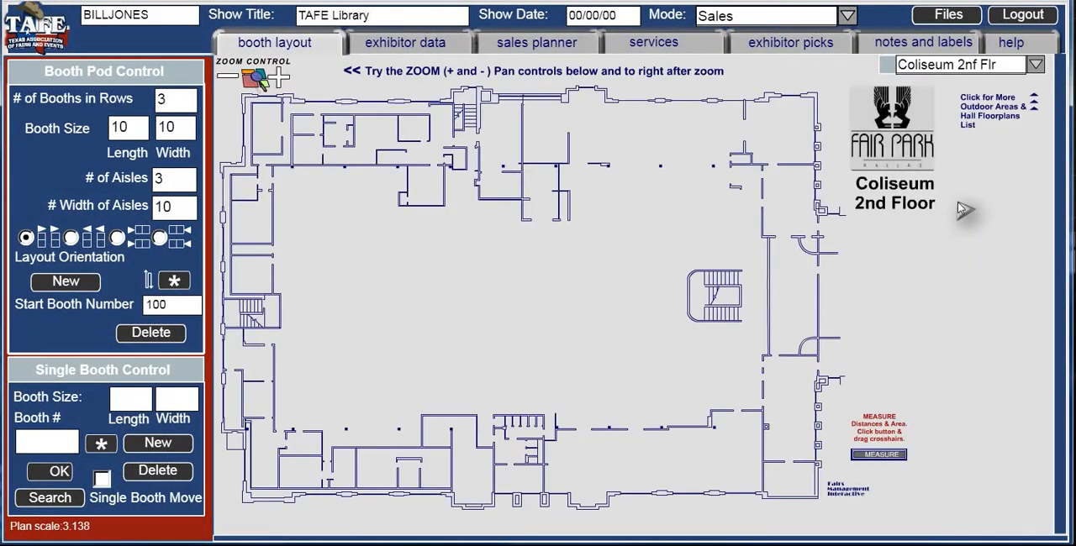
- Examine the Coliseum floor's walls, rooms, columns and west staircase up close, and return to the full floorplan
left_click(280, 79)
left_click(282, 84)
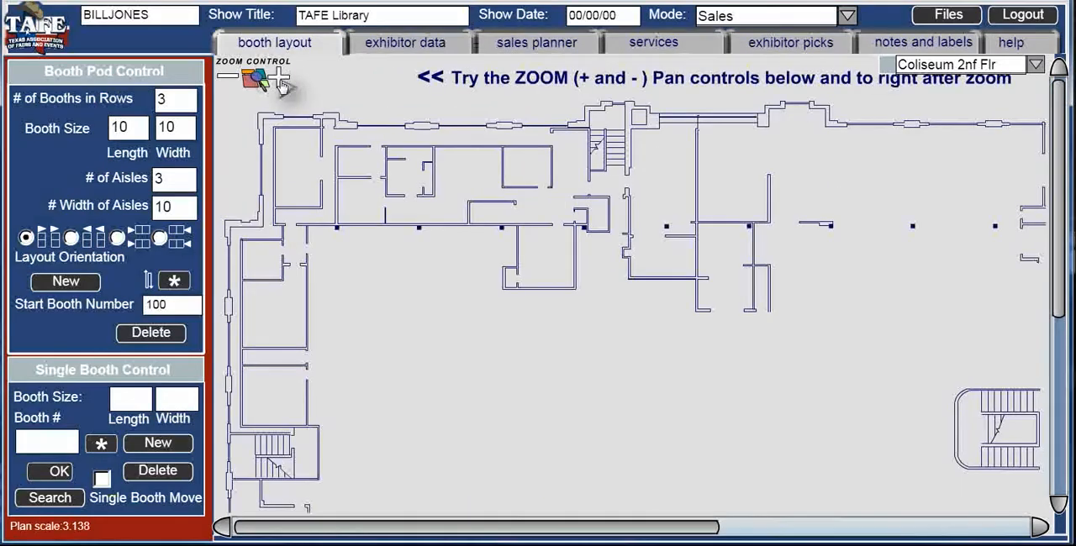
left_click(282, 84)
left_click(283, 85)
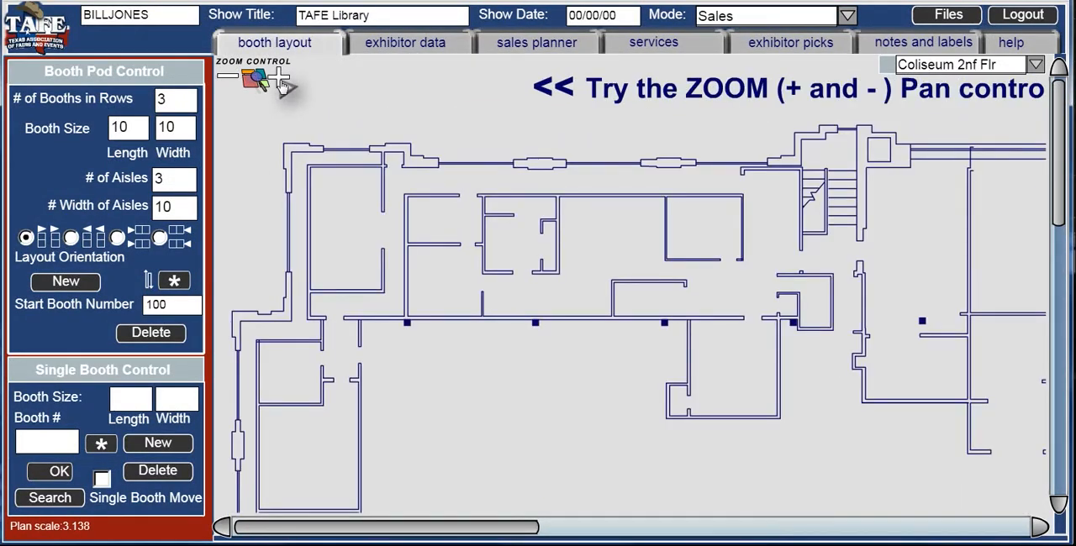
left_click(282, 84)
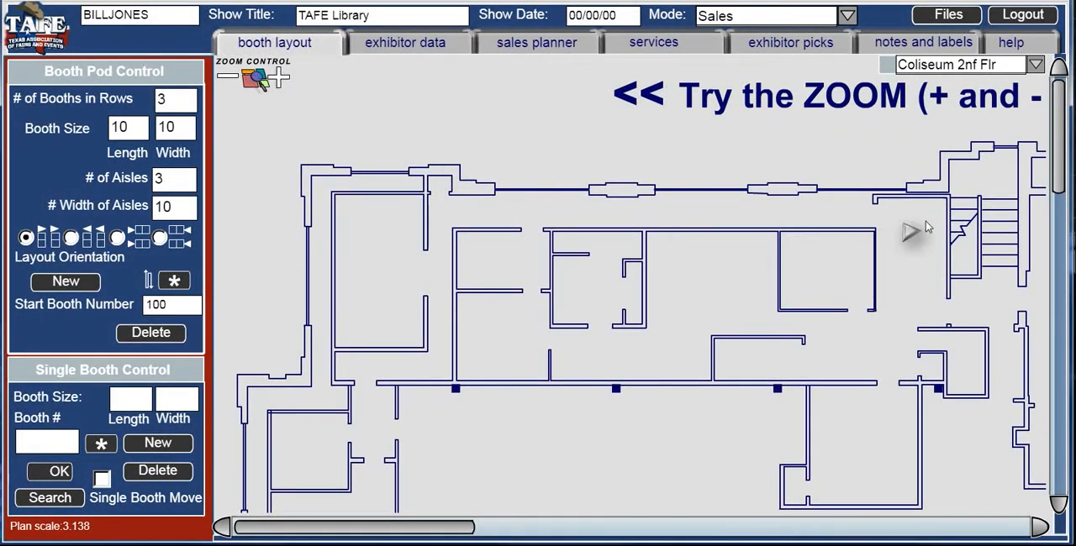
left_click_drag(1057, 192, 1061, 354)
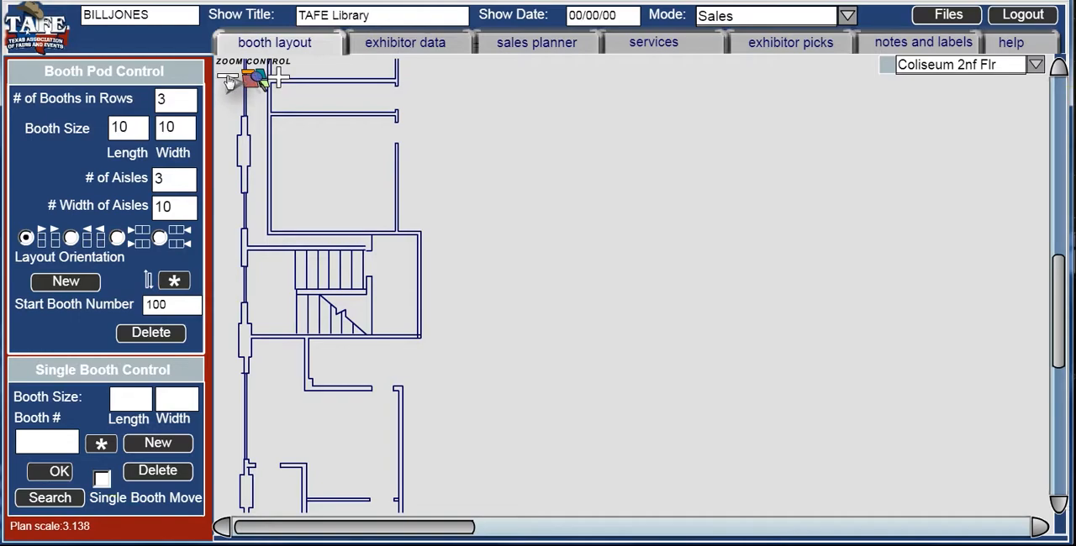
left_click(229, 81)
left_click(228, 80)
left_click(229, 81)
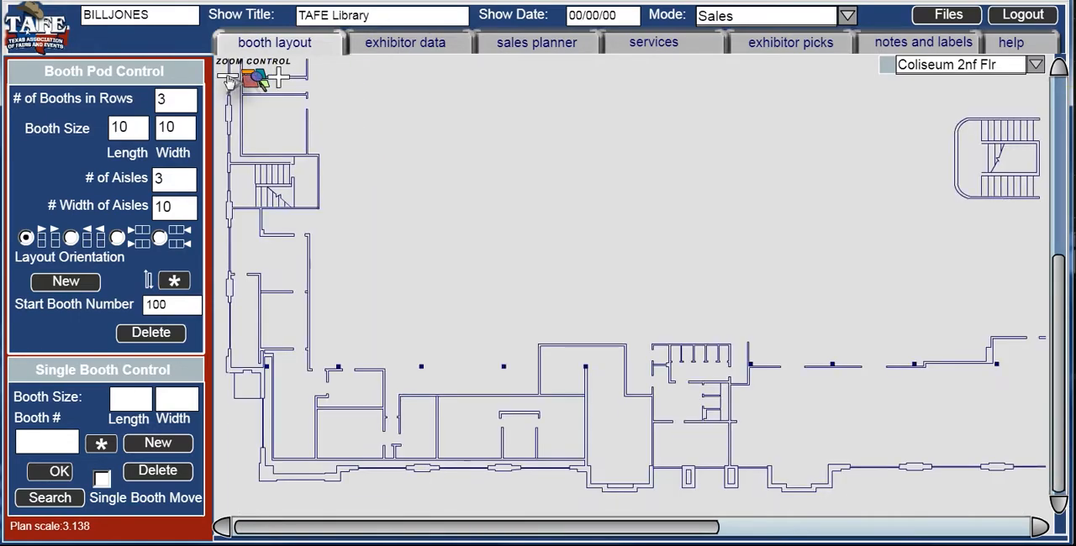
left_click(228, 80)
left_click(229, 81)
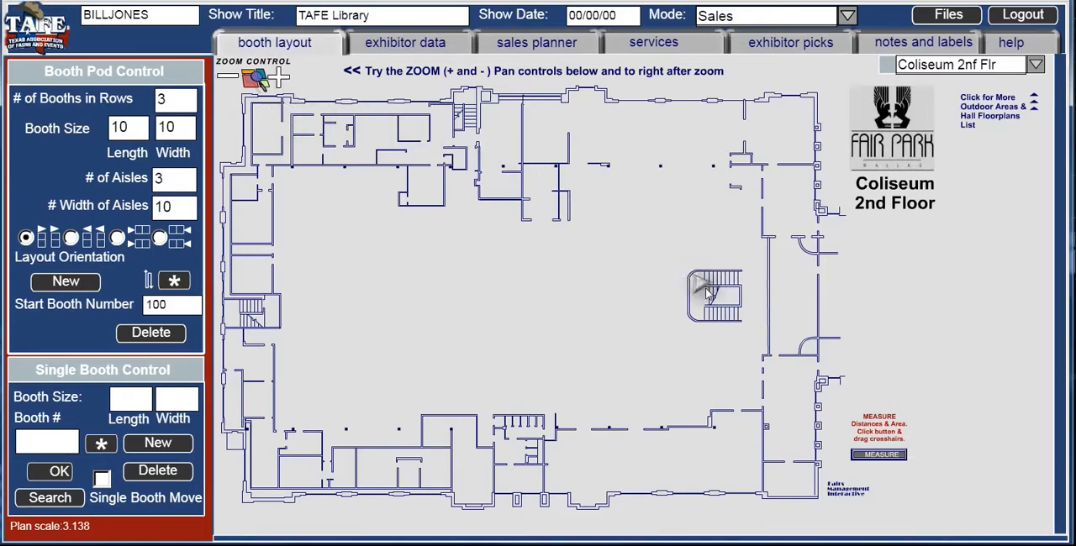
- Measure the Coliseum's open hall diagonally from the northwest wall to the southeast corner, and close the measuring tool
left_click(871, 459)
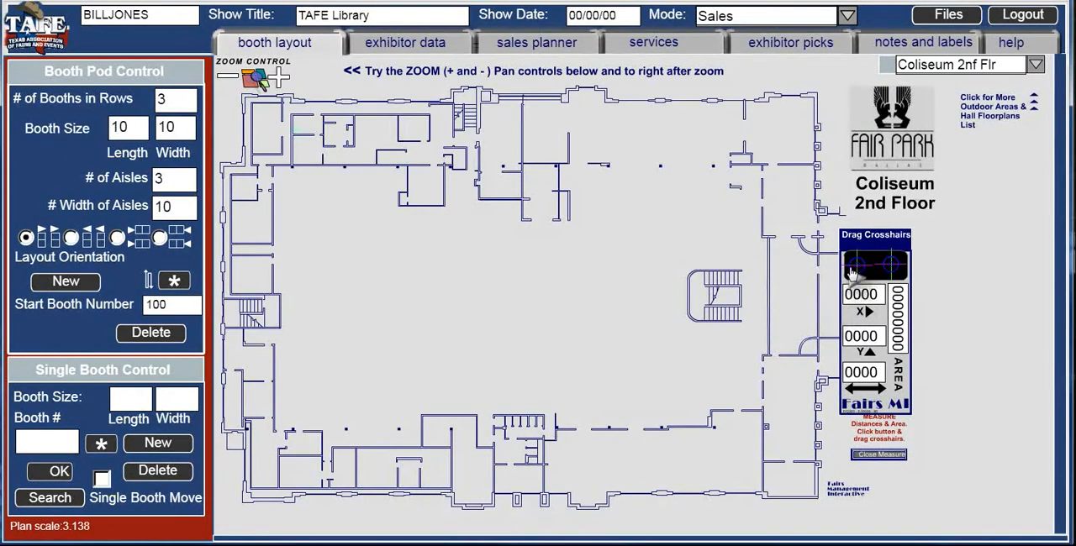
left_click_drag(856, 265, 277, 213)
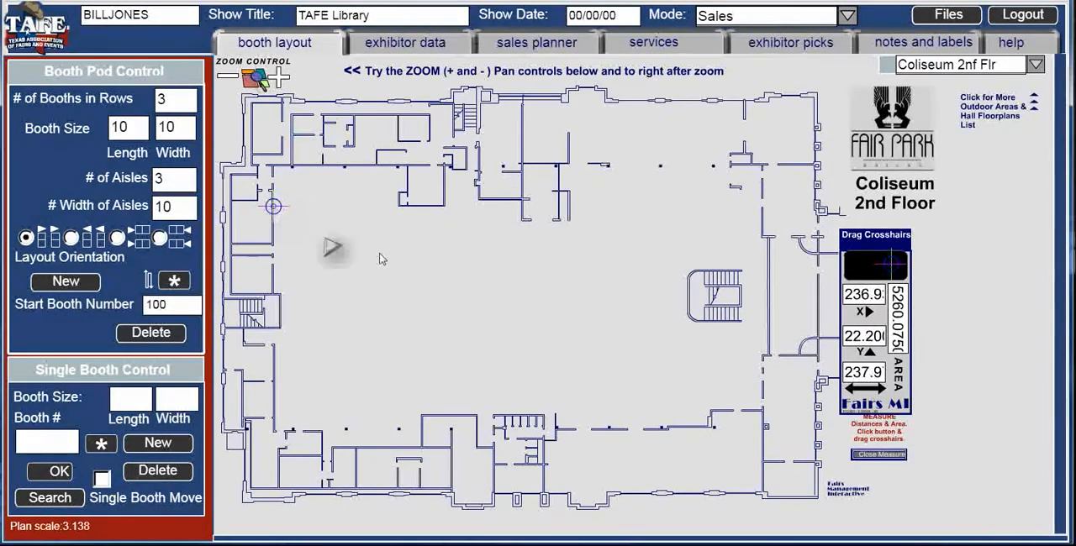
left_click_drag(890, 268, 759, 412)
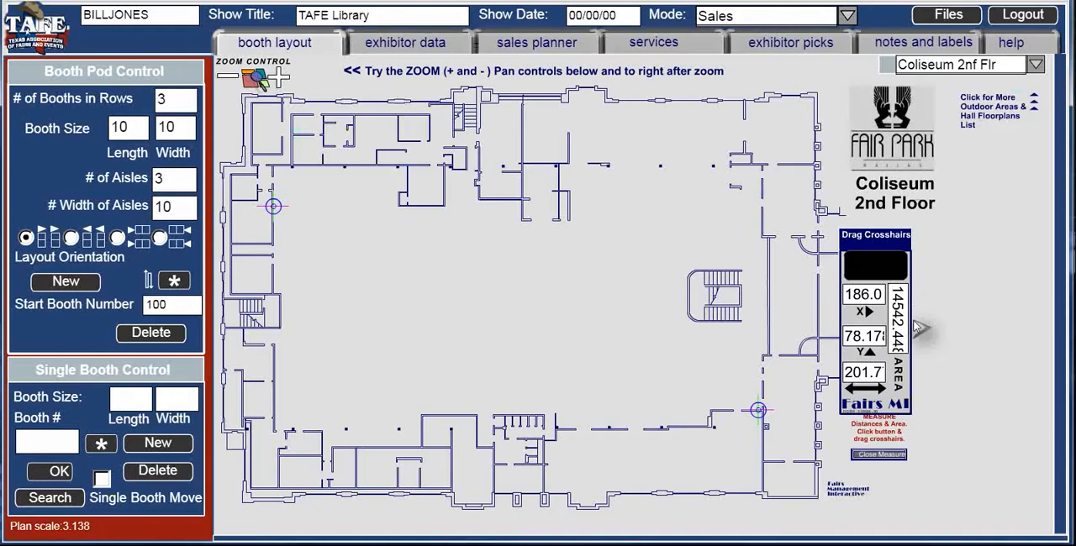
left_click(880, 455)
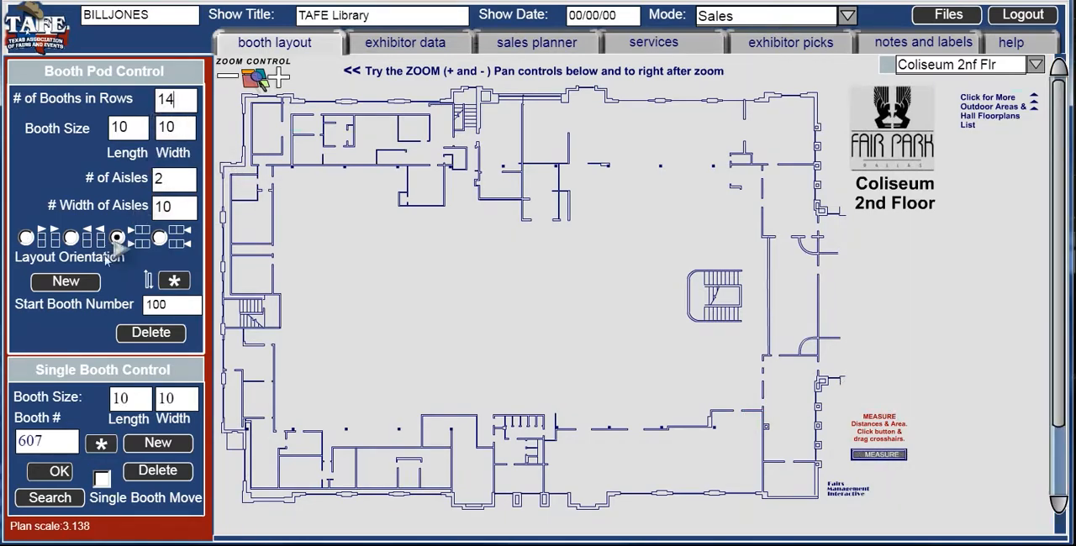
- Create a horizontal booth pod with 14 booths per row, 10 x 10 booths and 2 aisles 10 wide, numbered from 100, and place it mid-hall
left_click(89, 283)
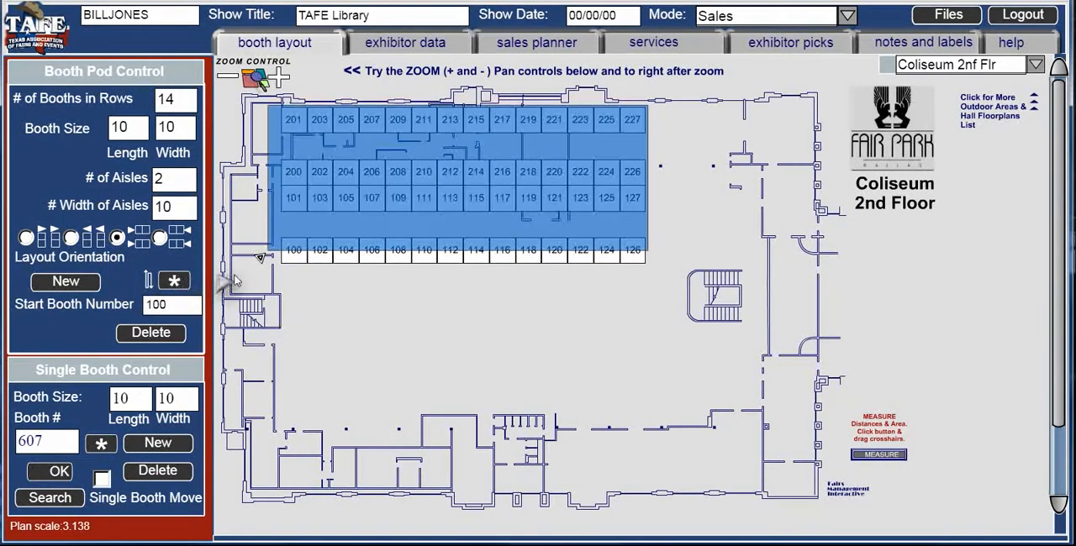
left_click_drag(266, 289, 288, 385)
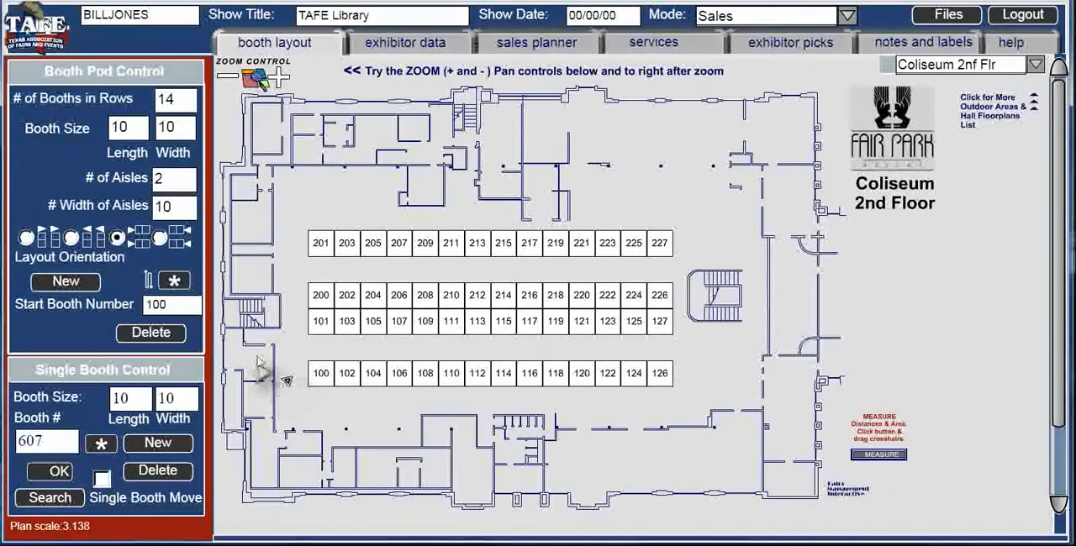
- Record booth 201 as Sold to Coca Cola with the products description Drinks and Banners, and look up its exhibitor data
left_click(499, 52)
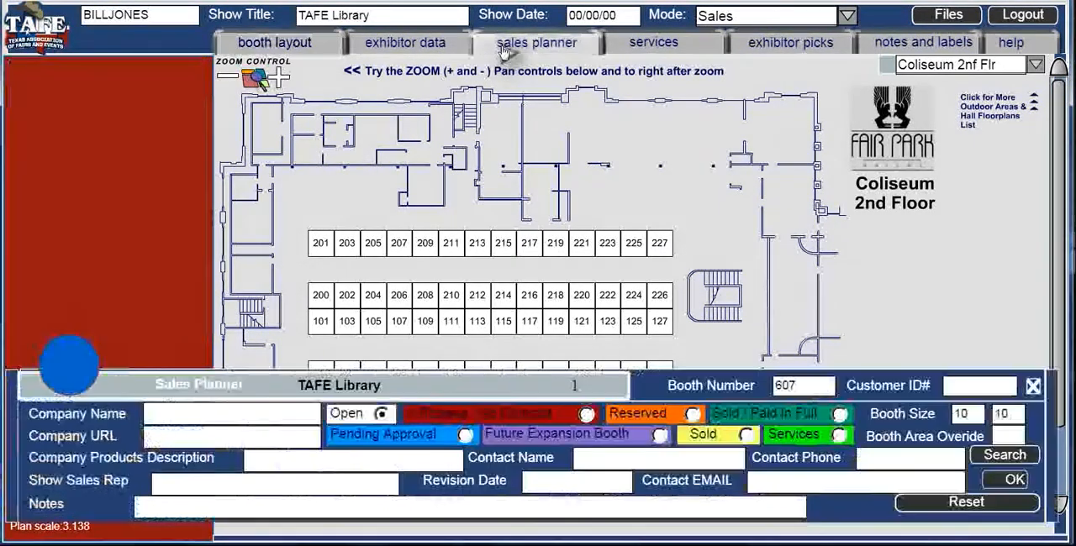
left_click(328, 244)
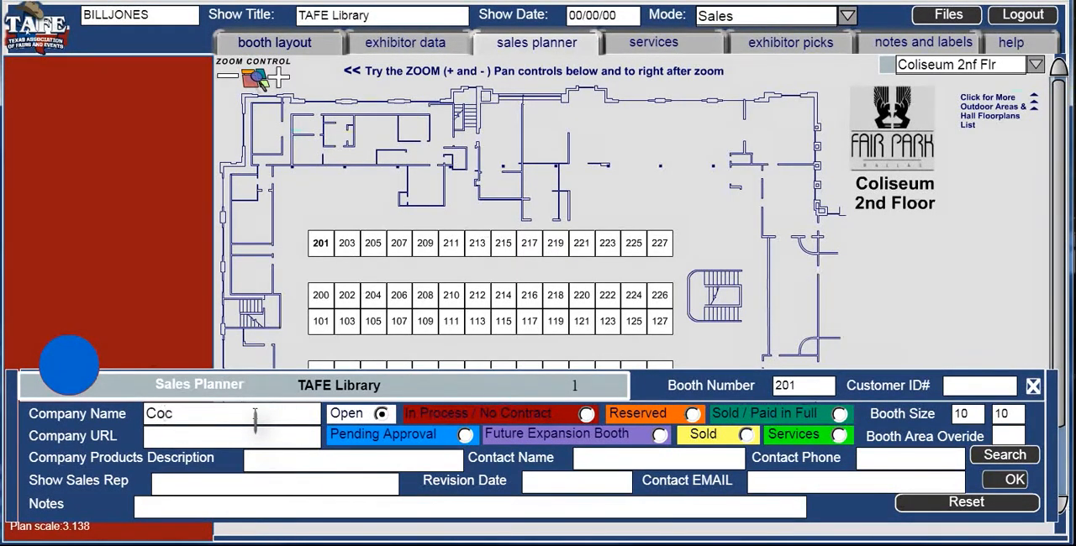
type("la")
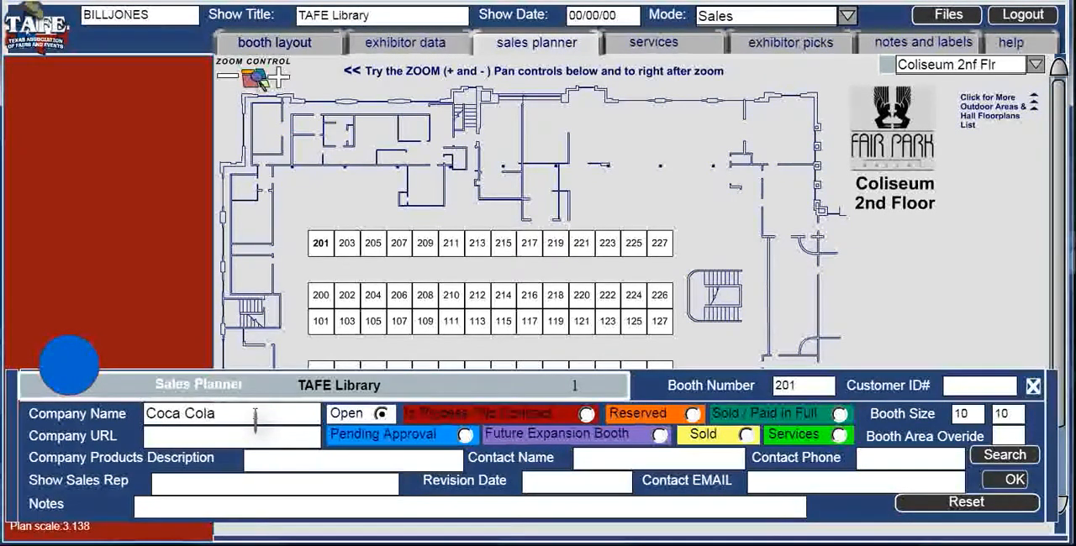
left_click(263, 463)
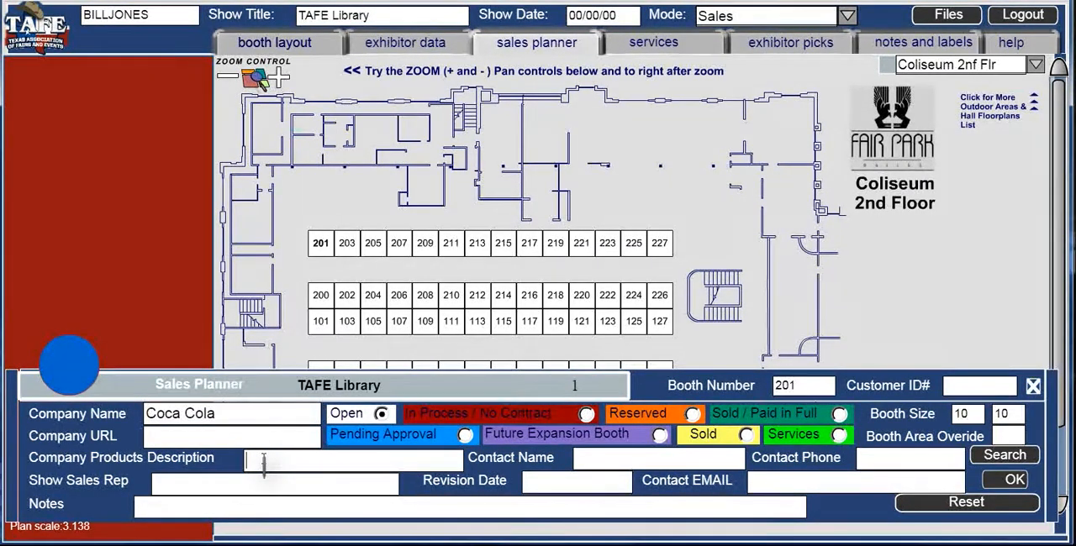
type("Drinks and Banners")
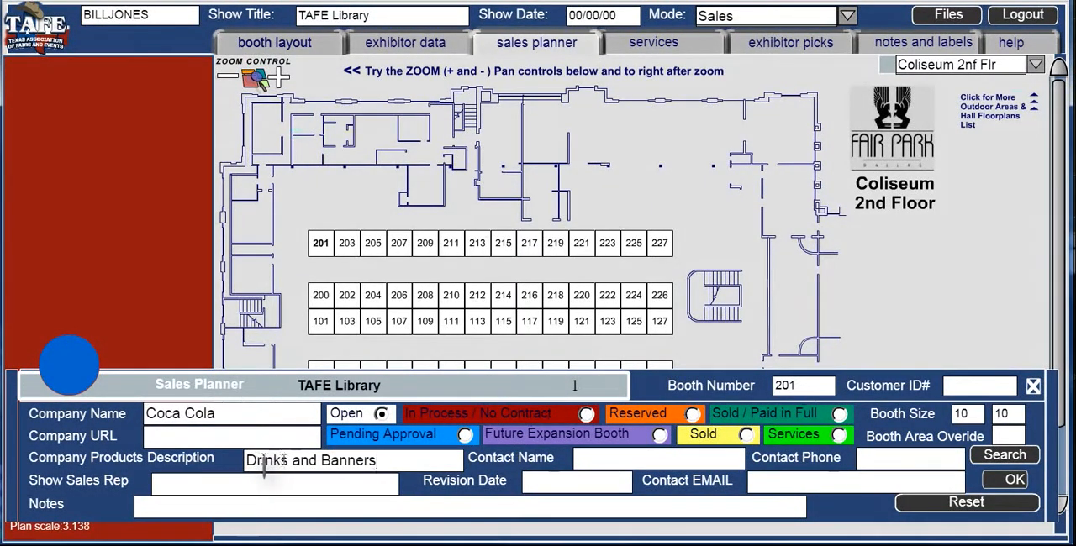
left_click(748, 436)
left_click(1017, 481)
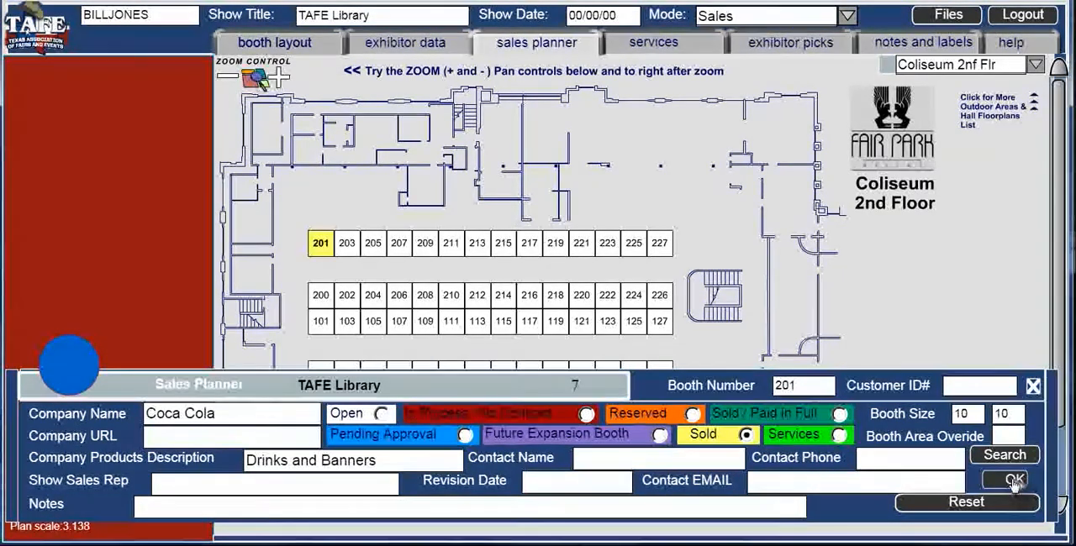
left_click(1032, 386)
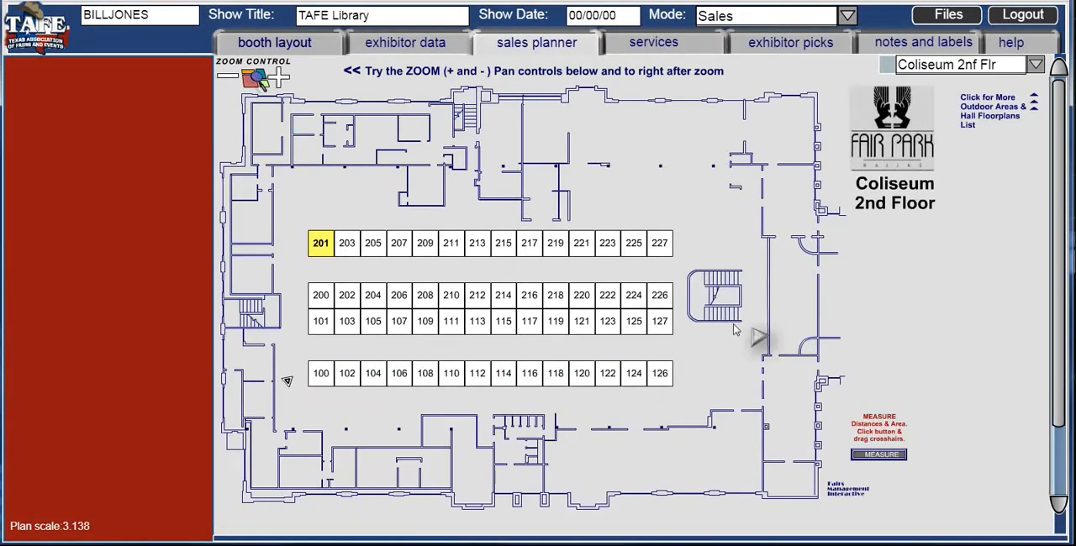
left_click(380, 52)
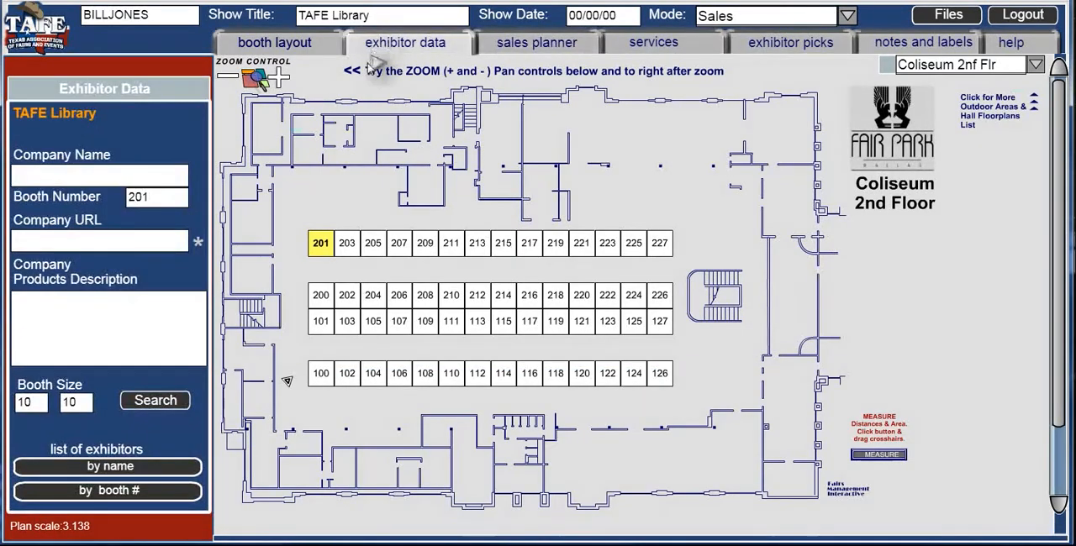
left_click(323, 246)
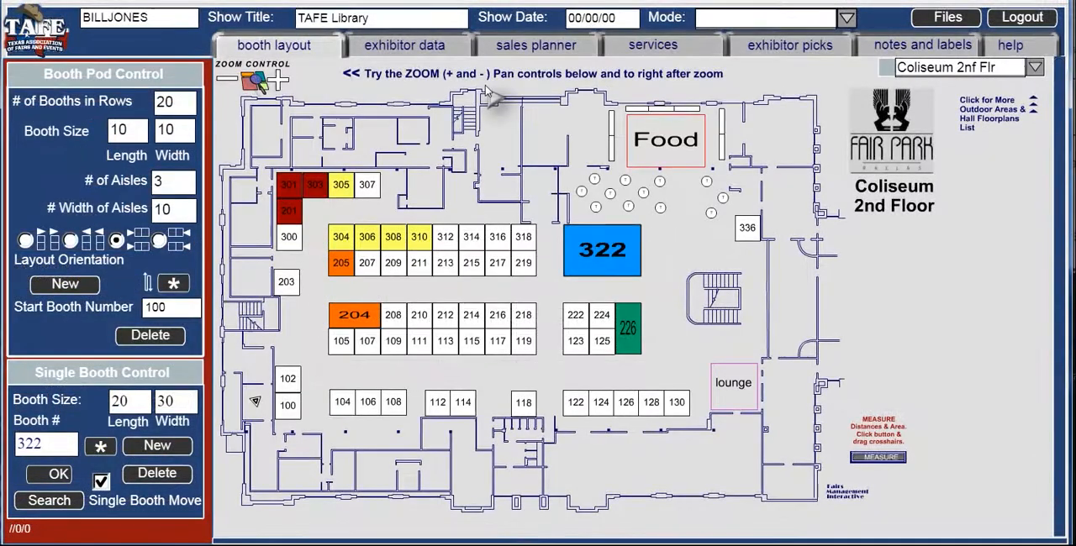
- Record booth 322 as Sold / Paid in Full with the company name and products Tractors Farm Machinery, and look up its exhibitor data
left_click(507, 46)
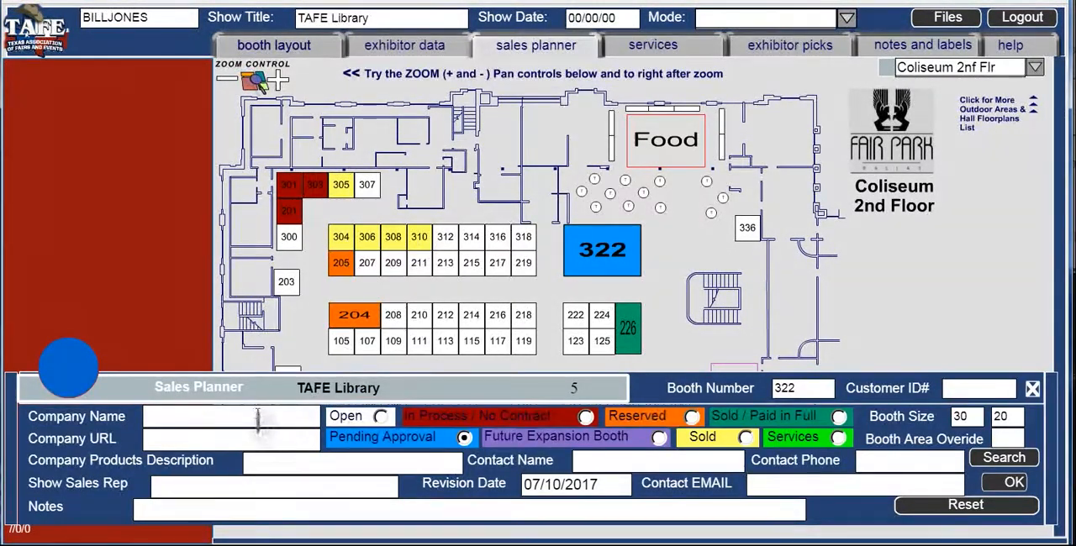
type("David Bradley")
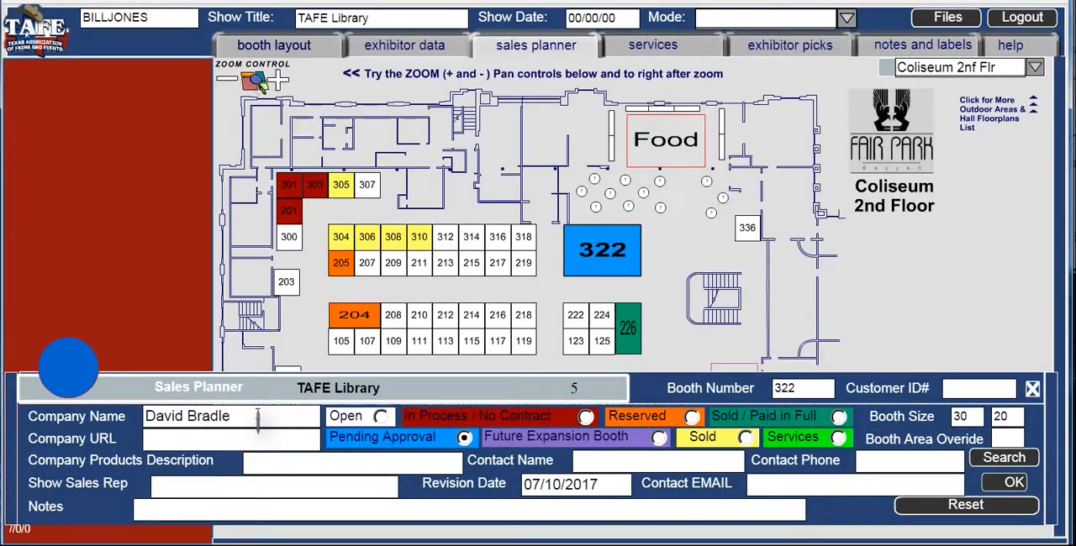
left_click(264, 468)
type("Tractors")
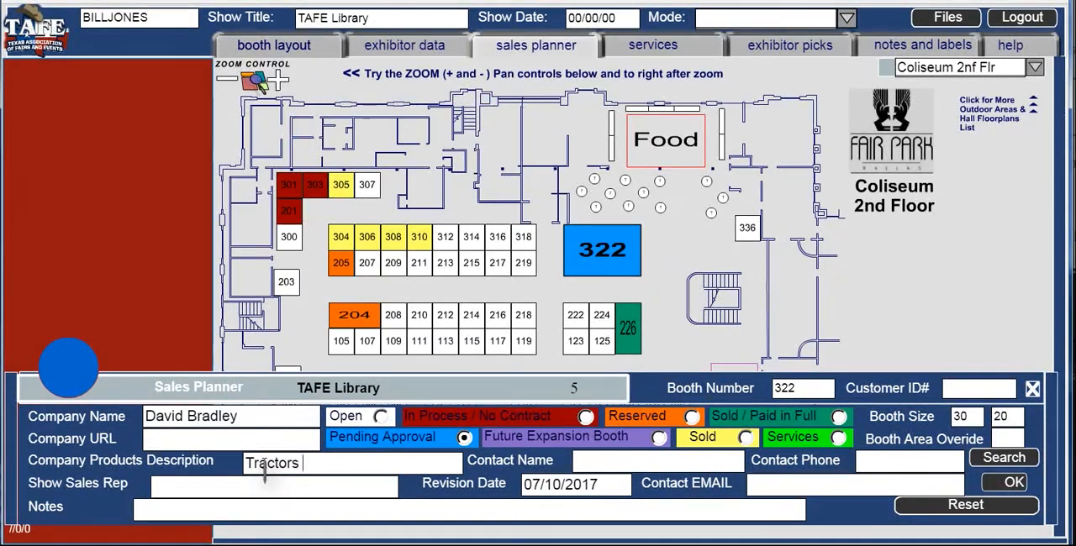
type(" Farm Macinery")
left_click(368, 463)
type("h")
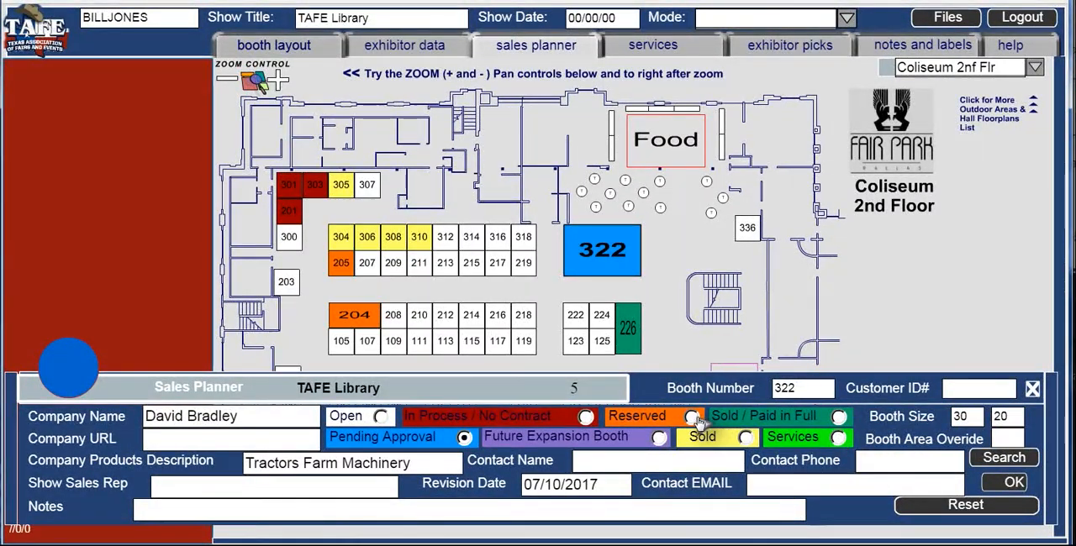
left_click(839, 417)
left_click(997, 486)
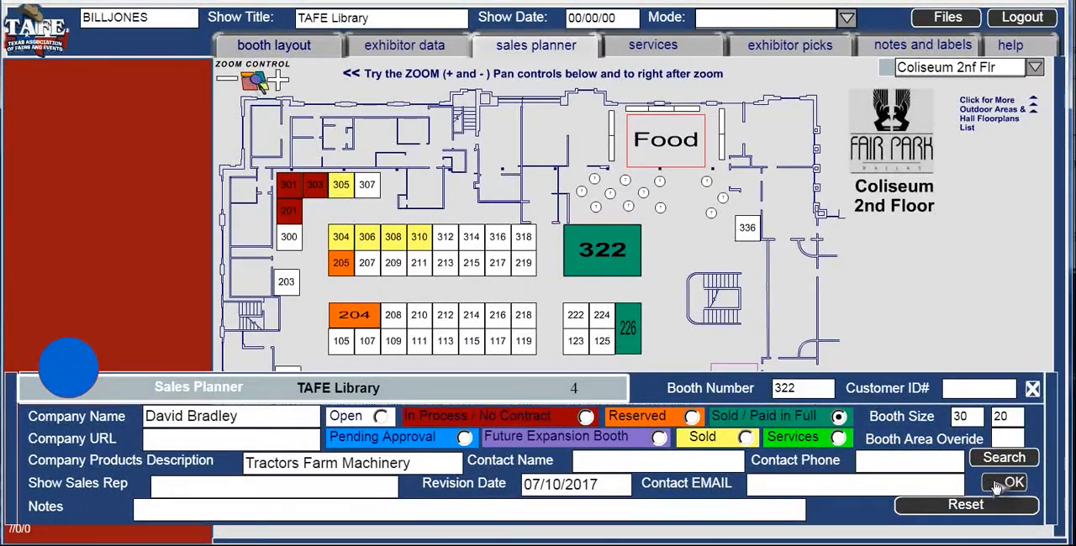
left_click(420, 49)
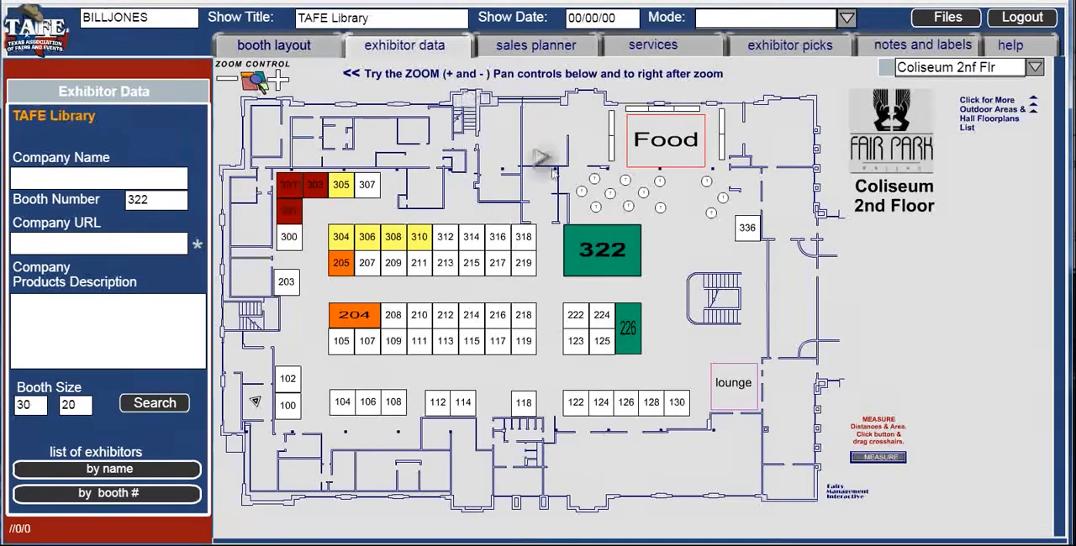
left_click(602, 251)
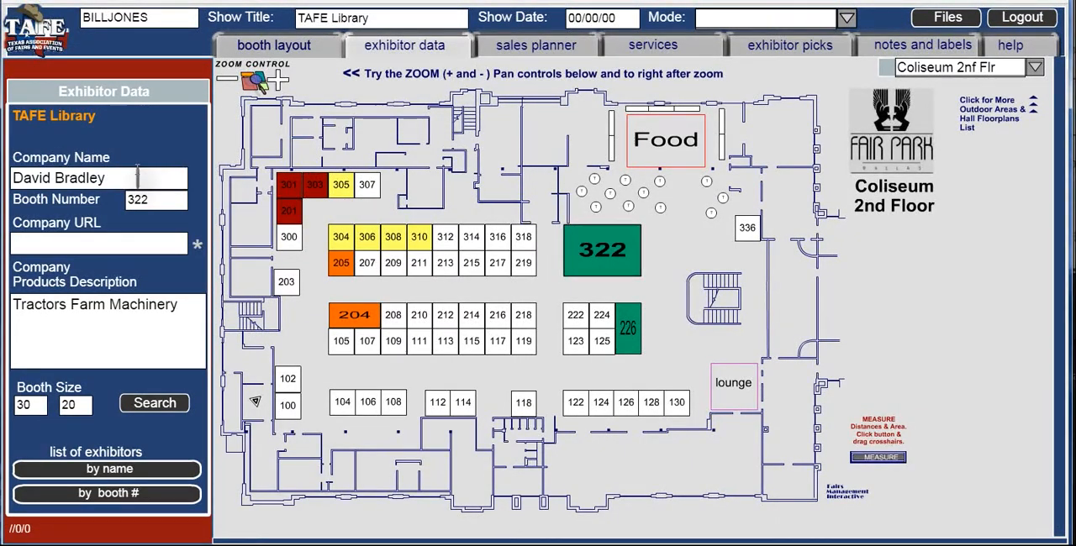
- Save the Coliseum booth plan to the personal folder as SamplePlan
left_click(954, 19)
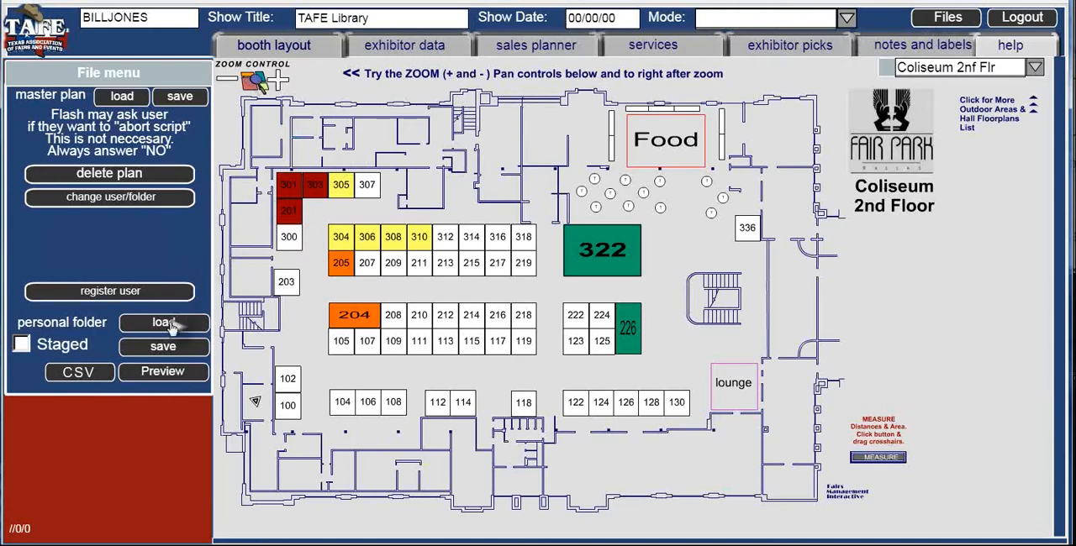
left_click(174, 357)
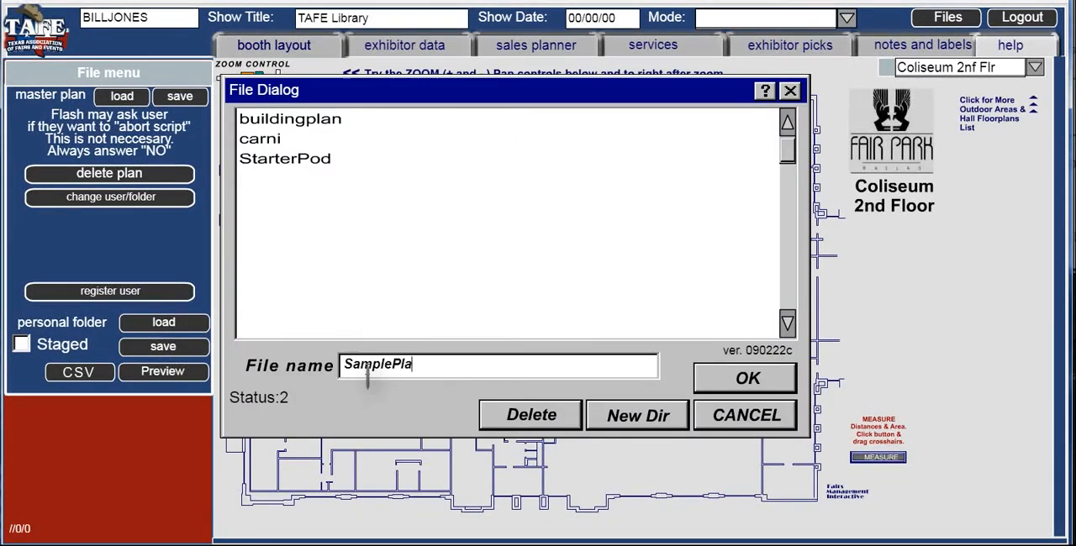
left_click(710, 380)
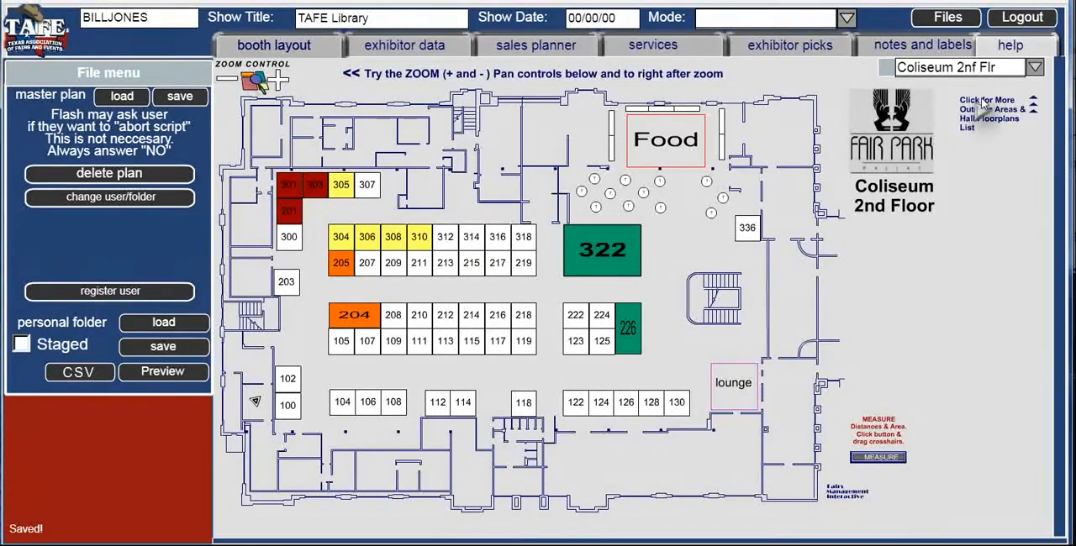
- Switch the map to Area 1 under Washington Cnty and load the master plan containing the carnival rides
left_click(1035, 73)
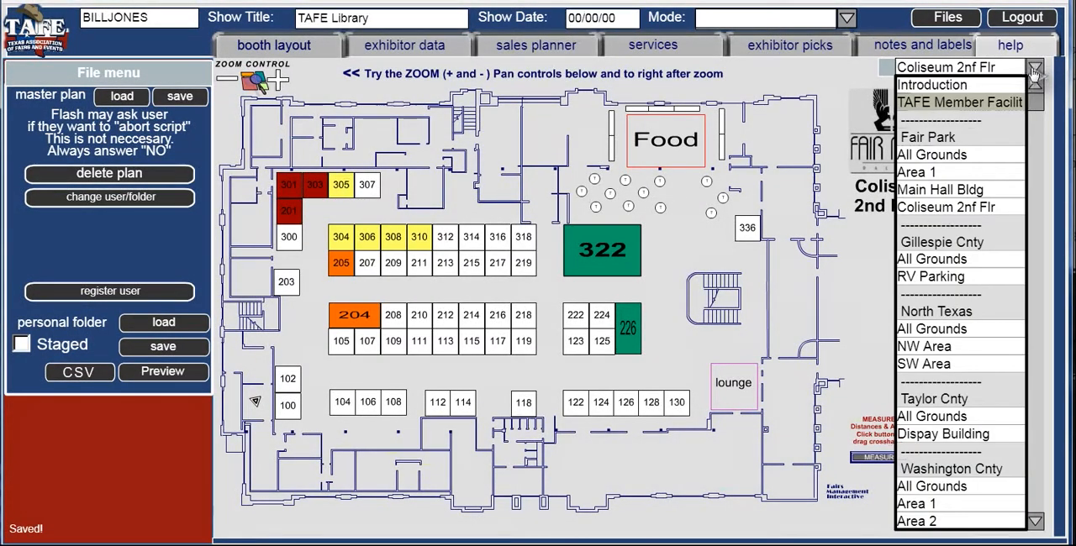
left_click(1035, 521)
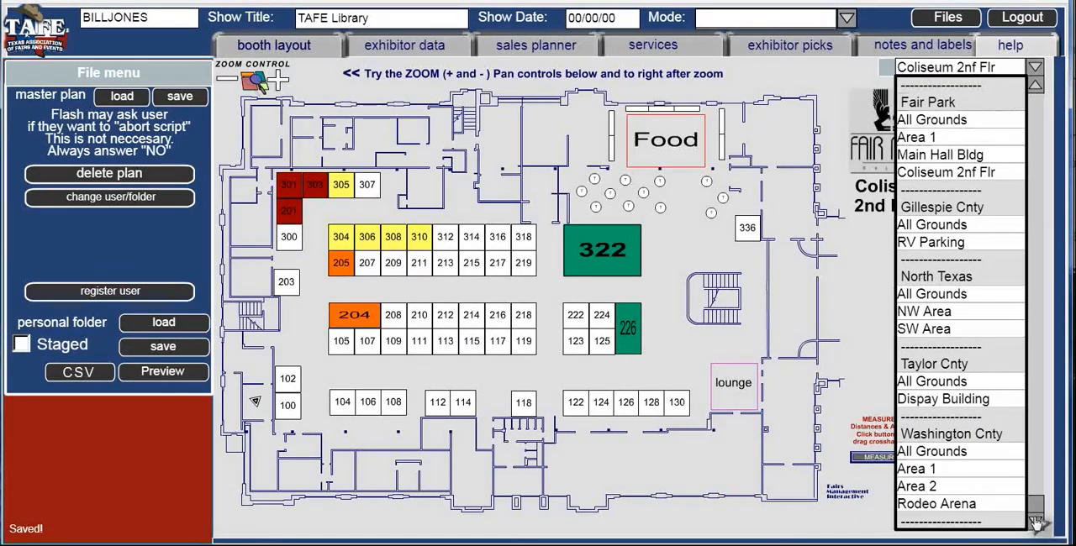
left_click(940, 471)
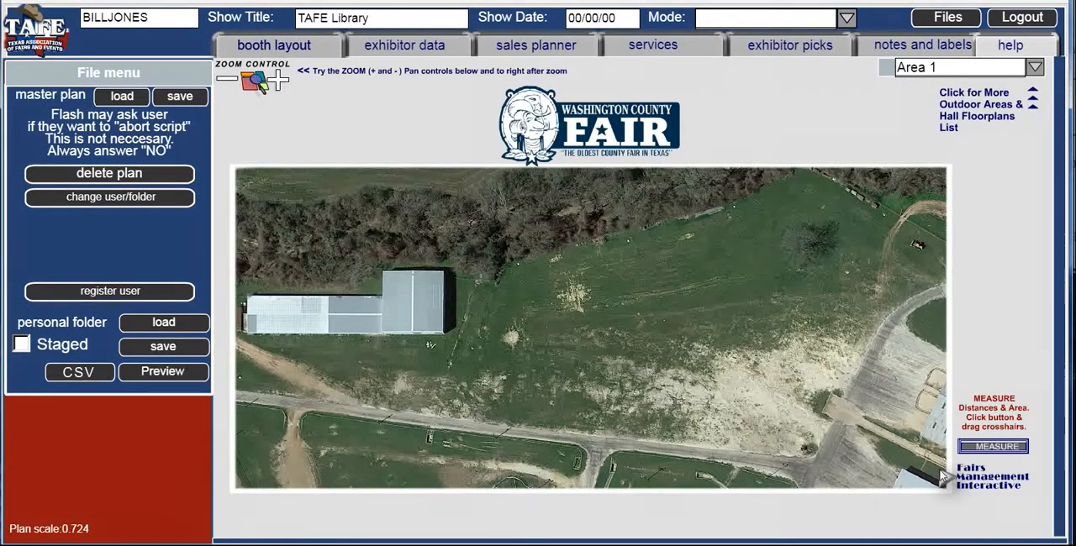
left_click(126, 97)
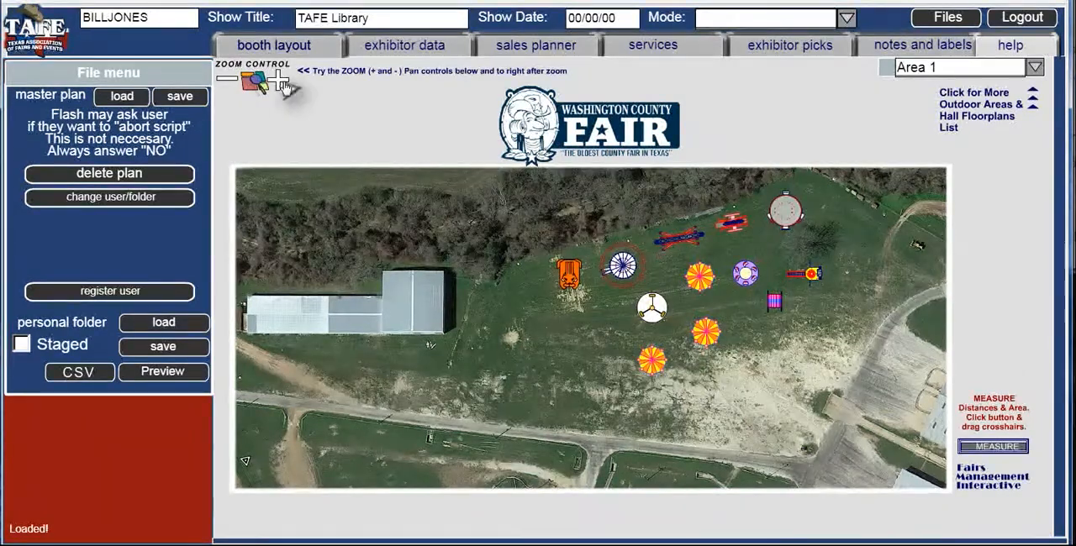
- Change the carousel southeast of the white three-armed ride to the SCRAMBLER icon
left_click(280, 81)
left_click(280, 81)
left_click(280, 81)
left_click_drag(1061, 246, 1061, 401)
left_click_drag(580, 536, 840, 537)
left_click(636, 301)
left_click(238, 52)
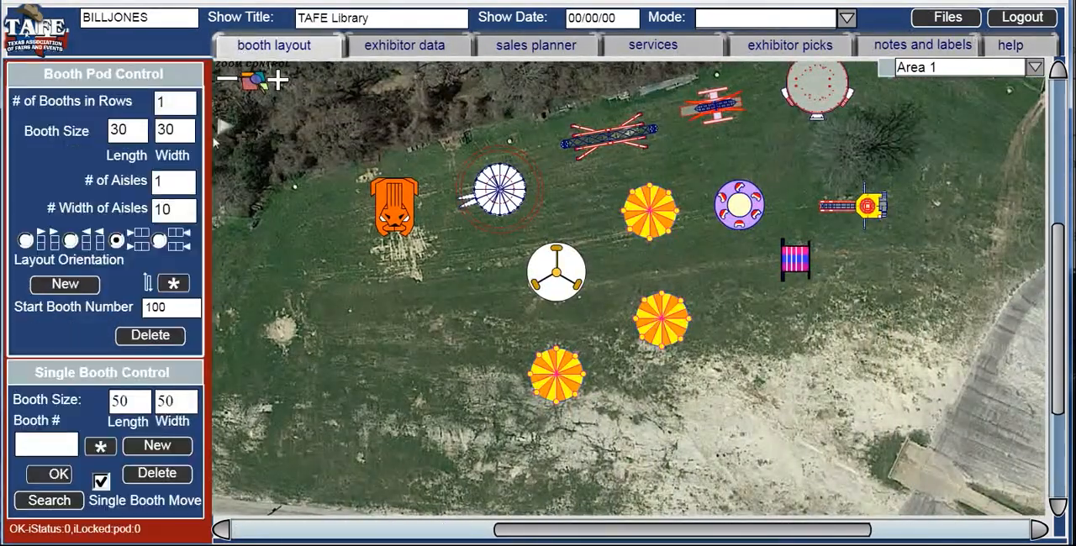
left_click(101, 449)
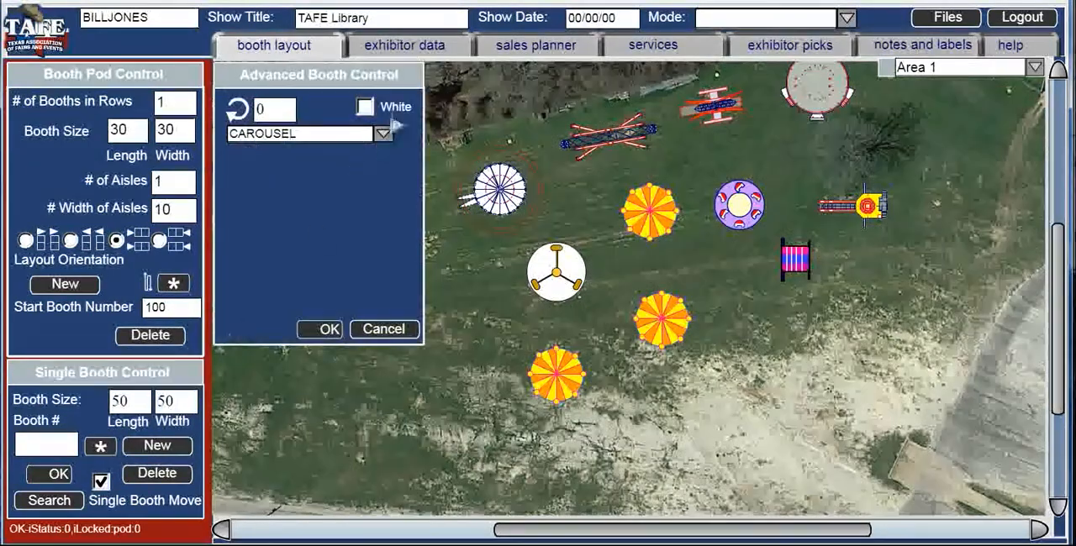
left_click(384, 136)
left_click_drag(385, 195, 389, 279)
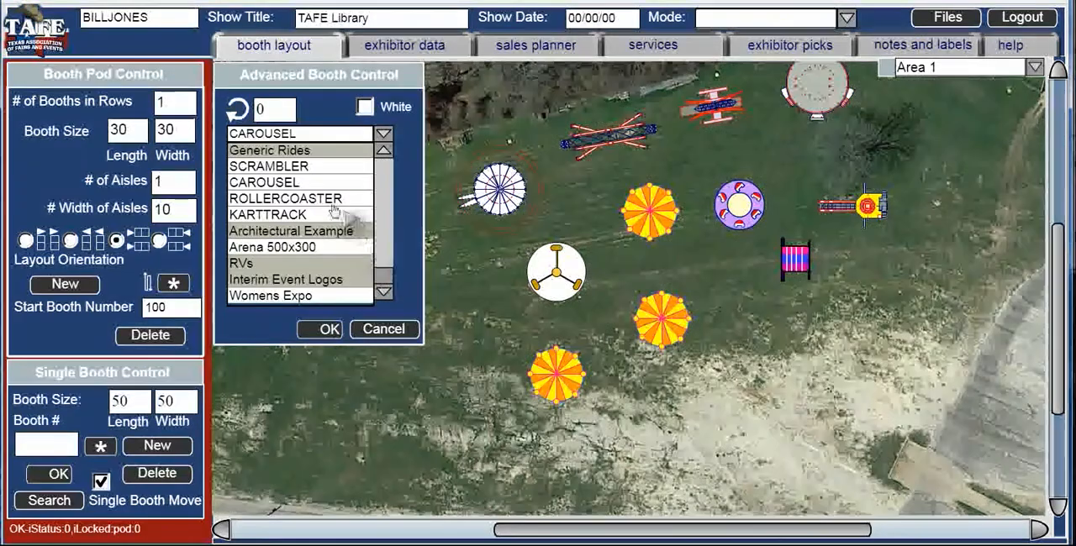
left_click(285, 167)
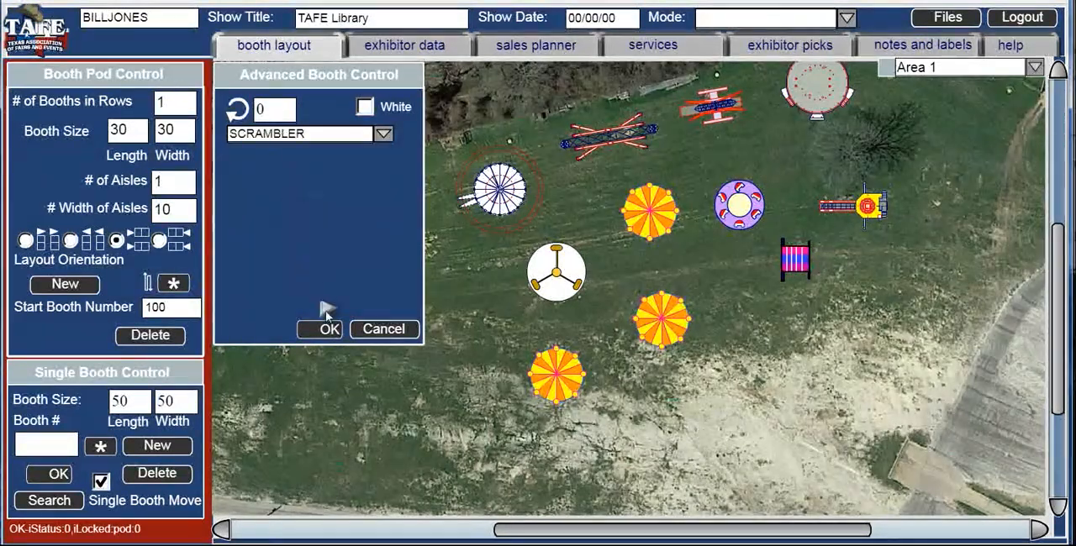
left_click(333, 330)
- Change the northernmost carousel to the Spinner small-48x48 icon and set its size to 48 by 48
left_click(649, 228)
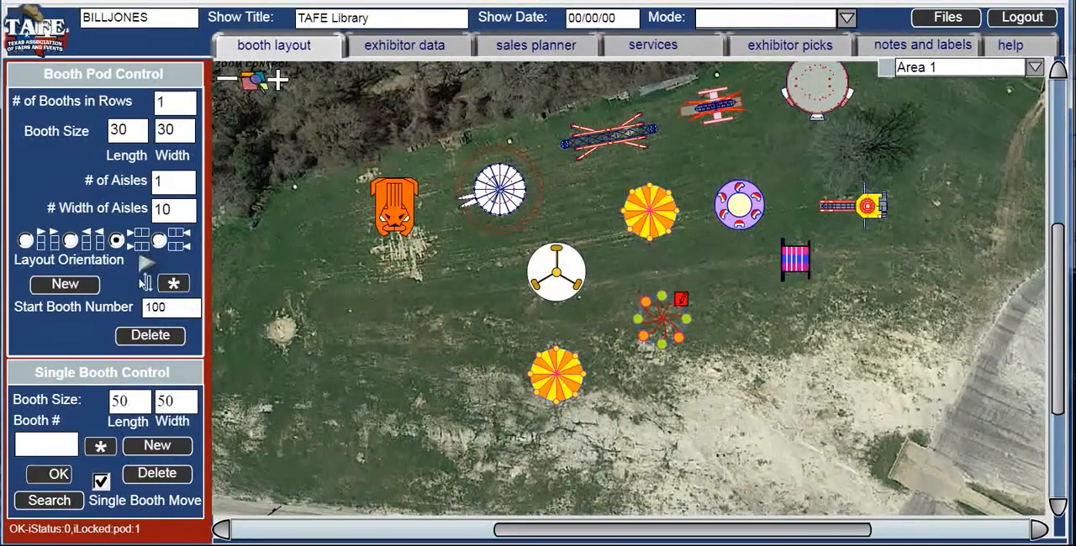
left_click(99, 450)
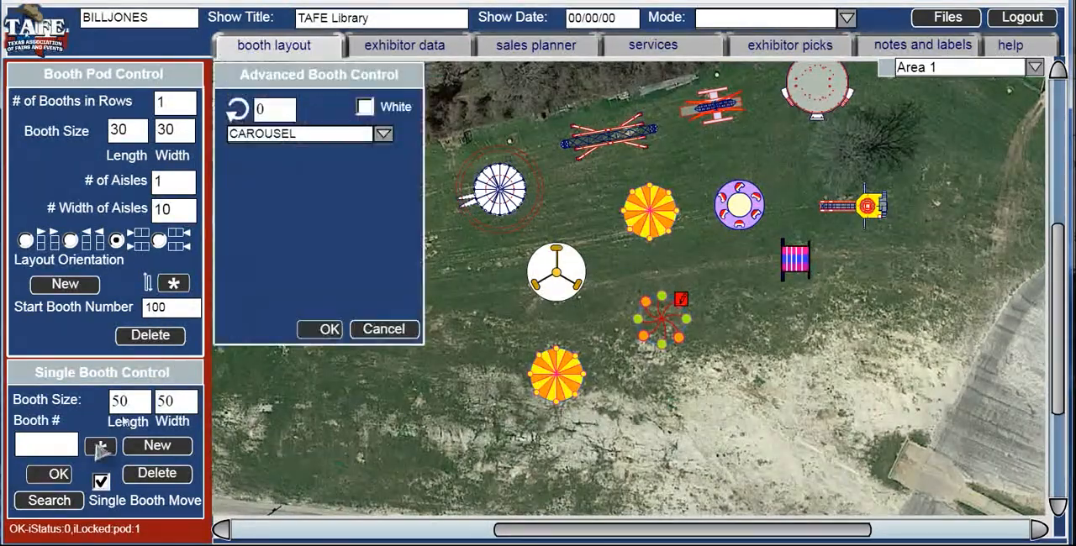
left_click(383, 135)
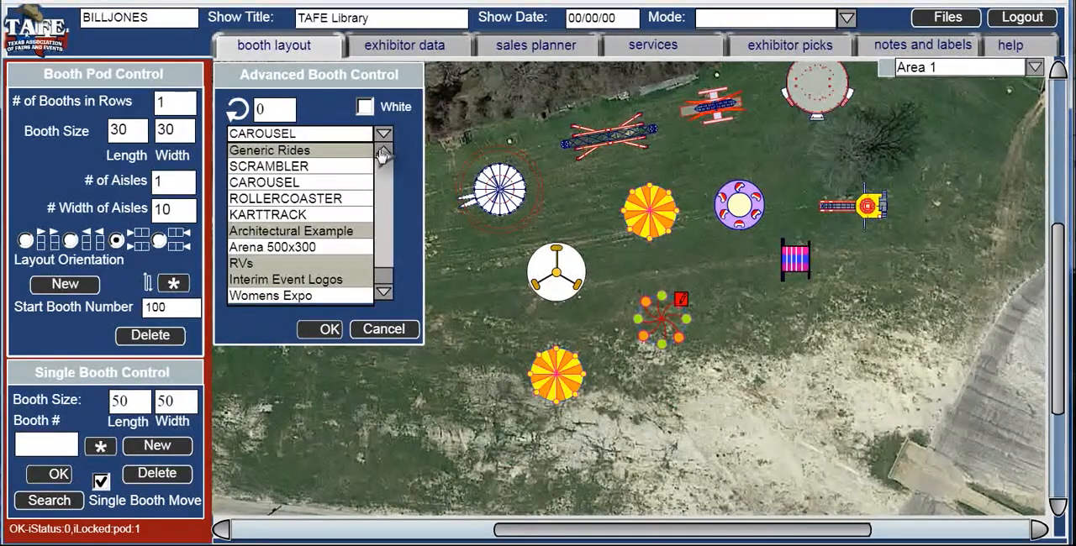
scroll(380, 147, "up", 4)
left_click(286, 187)
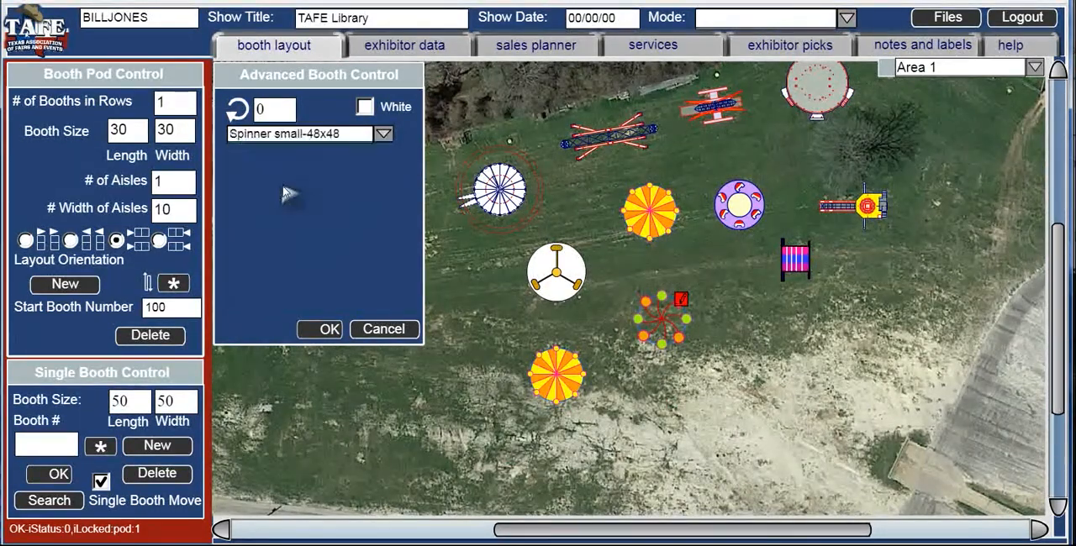
left_click(320, 329)
left_click_drag(145, 410, 107, 410)
type("48")
key("Tab")
type("48")
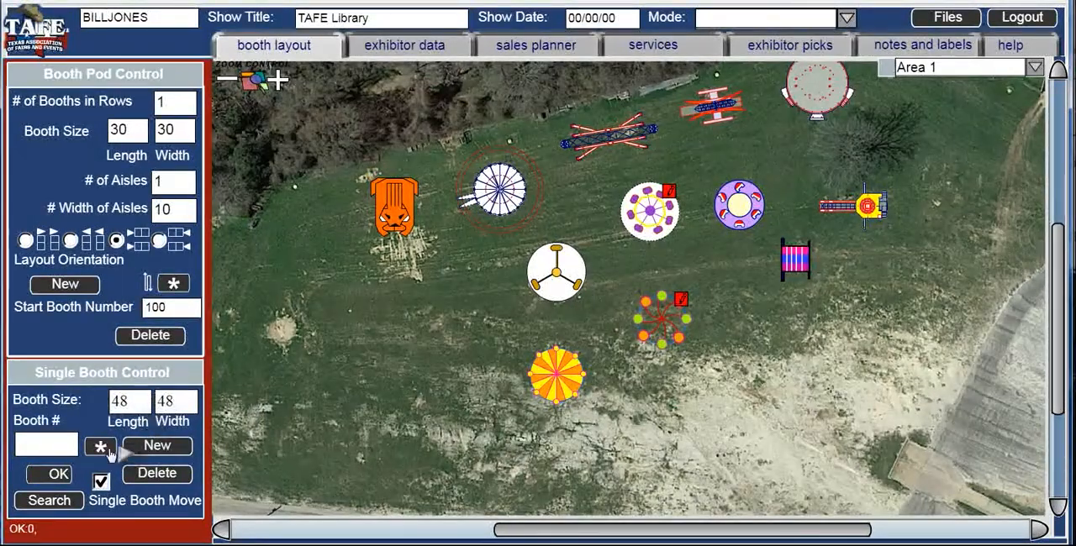
left_click(59, 475)
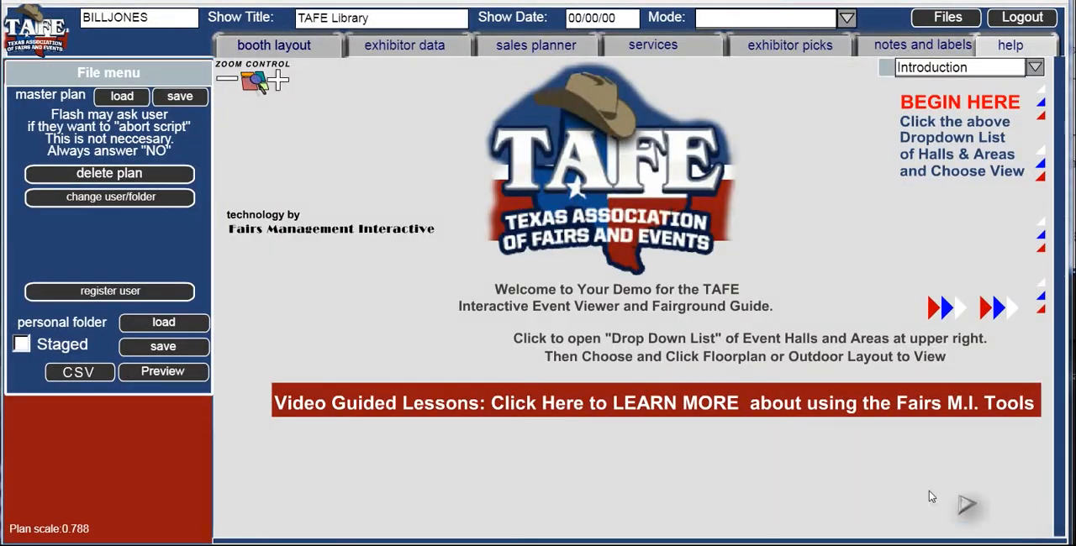
- Open the Video Guided Lessons page from the Introduction, look through the list of lessons, and return to the Introduction
left_click(721, 410)
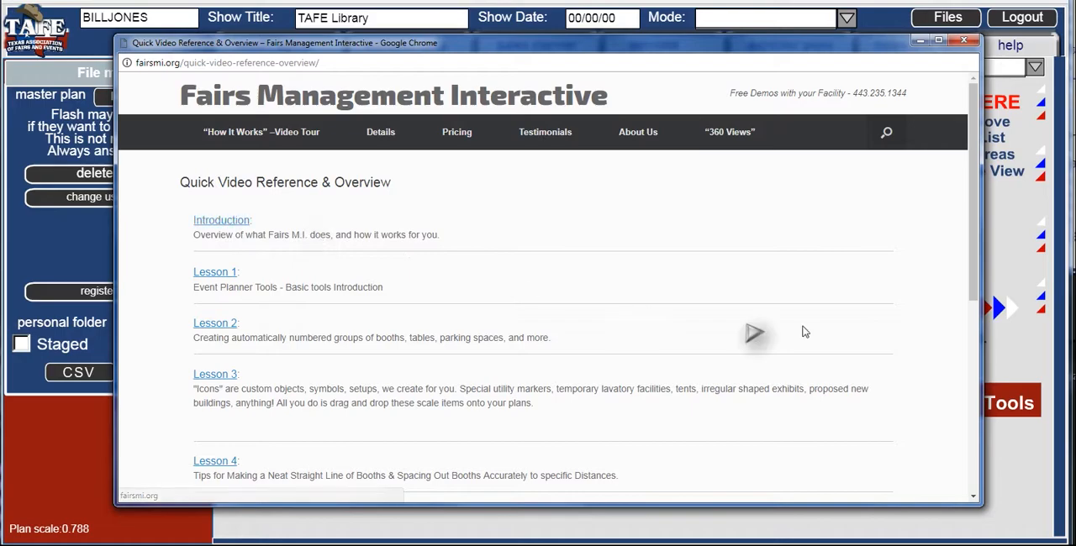
left_click_drag(973, 290, 969, 340)
left_click(1017, 515)
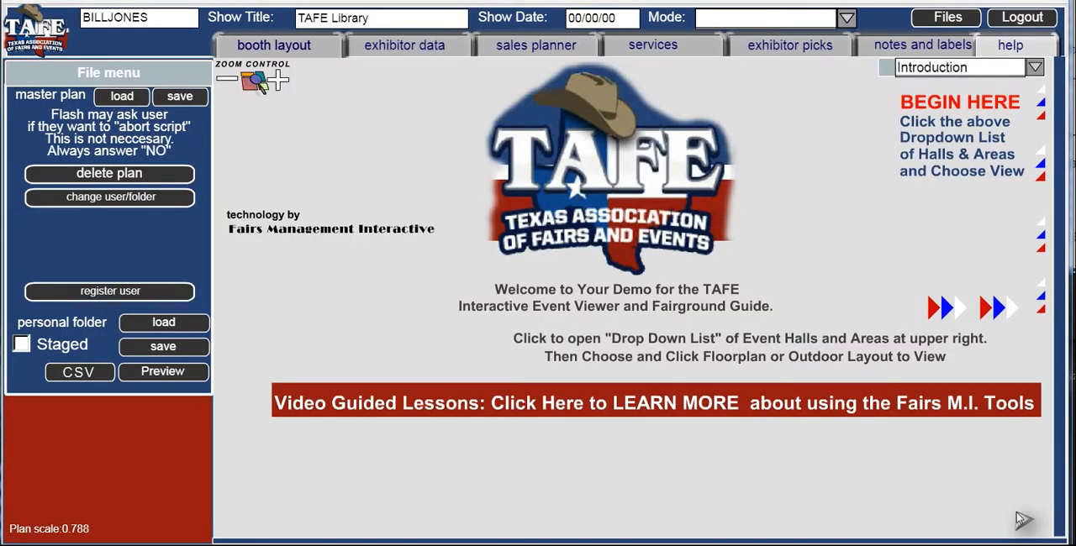